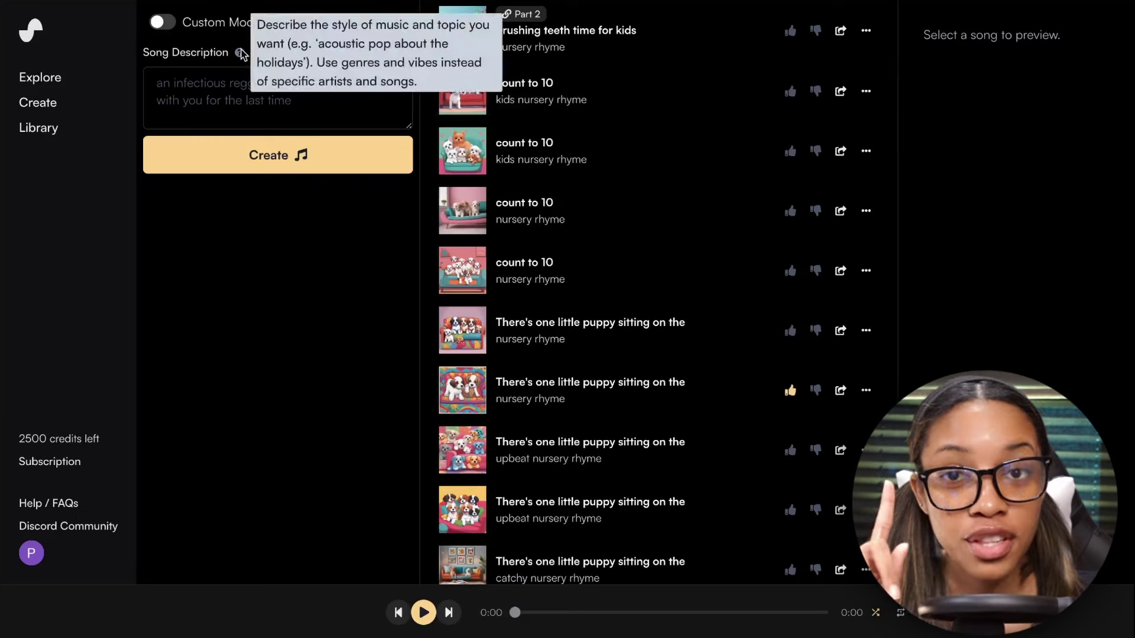
Copy the idea sentence of "Rainbow Colors" from the ChatGPT song list into Suno's song description
click(245, 104)
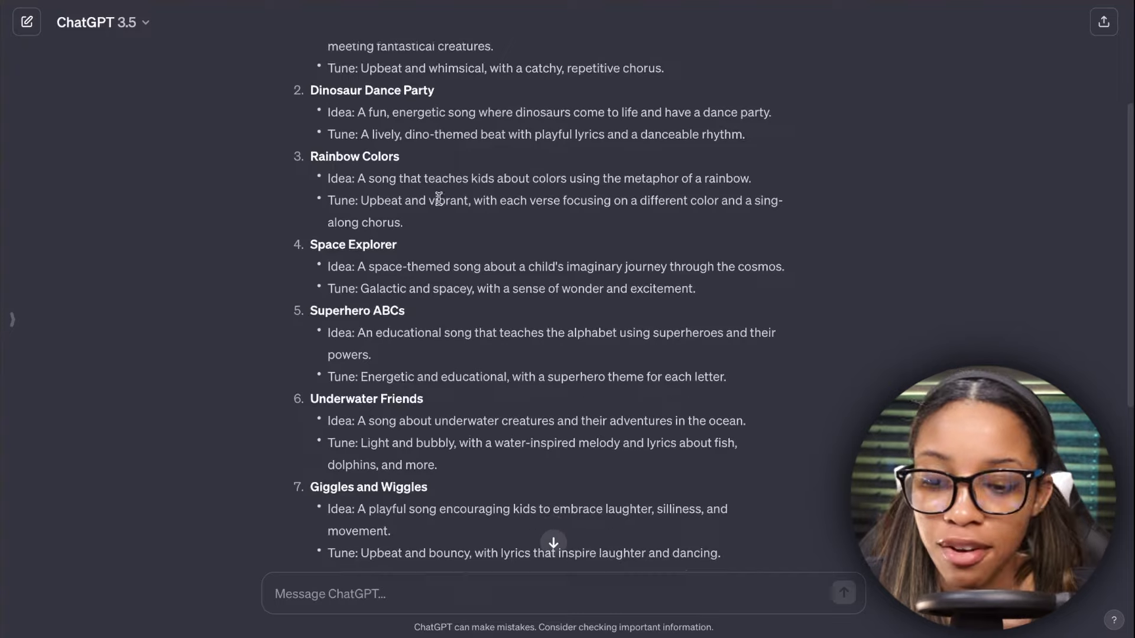
scroll(427, 194, up, 3)
scroll(392, 227, down, 5)
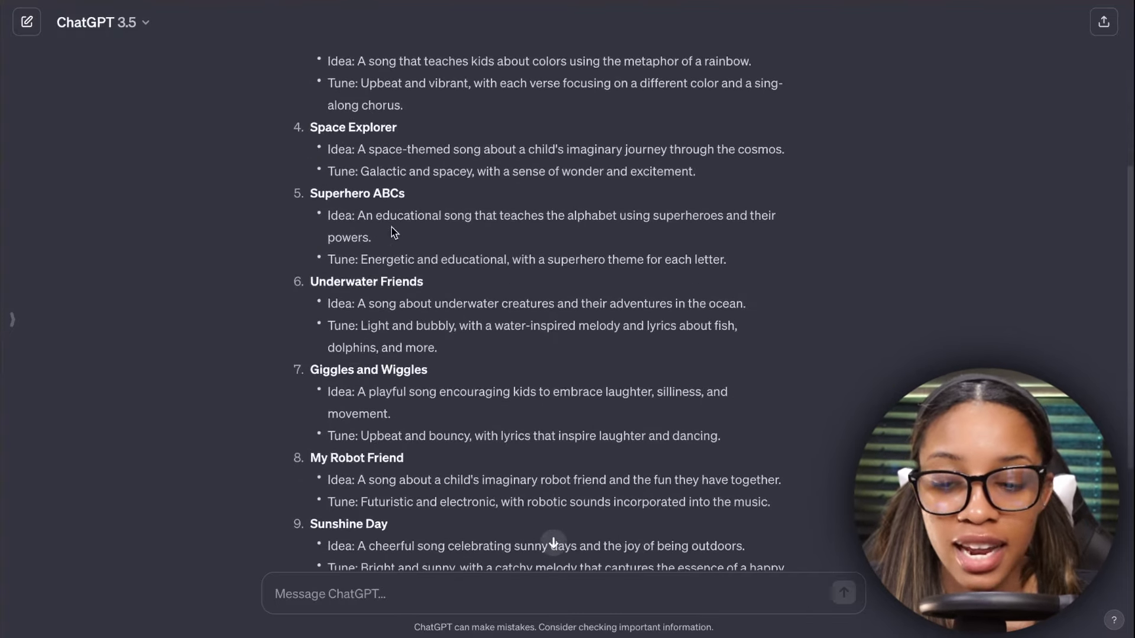
scroll(392, 227, up, 3)
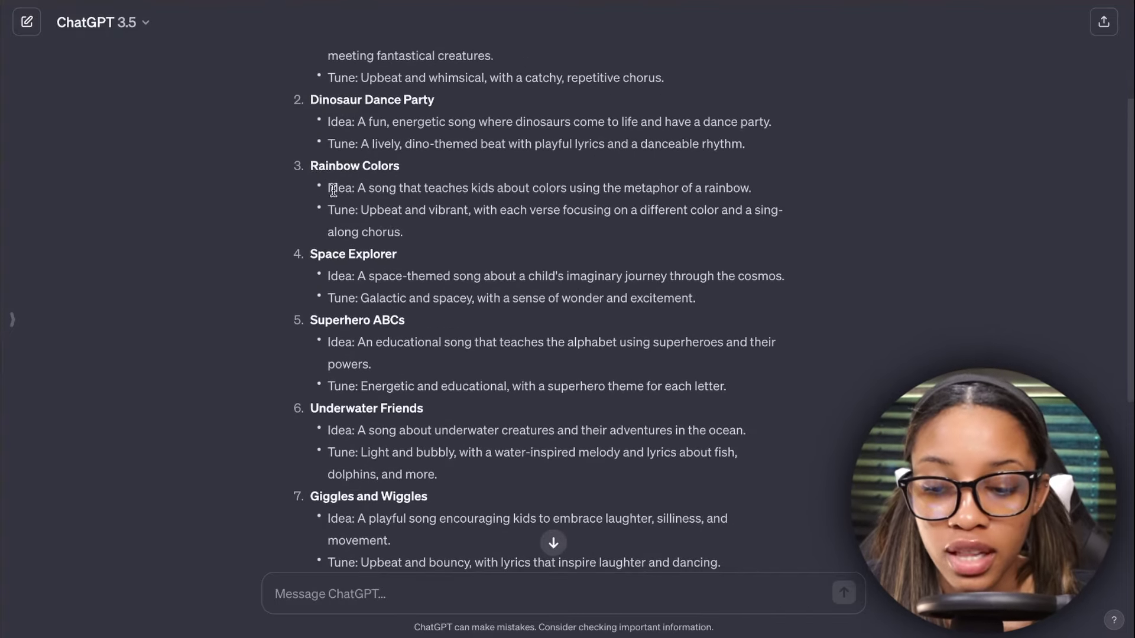
drag(359, 188, 758, 197)
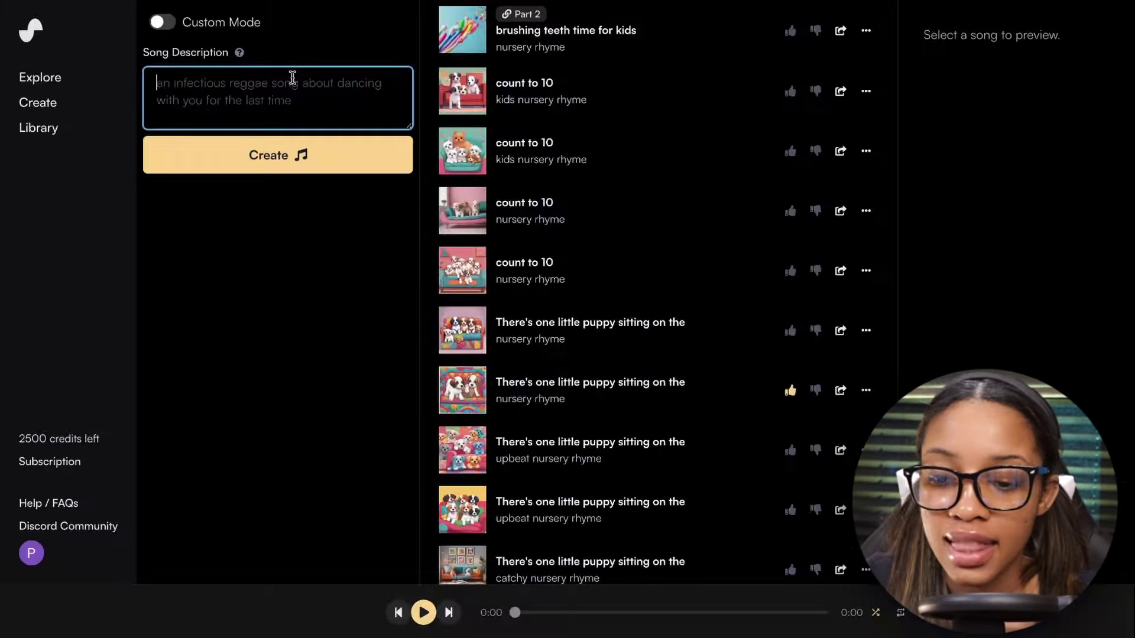
text(A song that teaches kids about colors using the metaphor of a rainbow.)
Add the "Upbeat and vibrant" tune wording from ChatGPT so the description starts "An Upbeat and vibrant song", and create the song
mouse_move(239, 54)
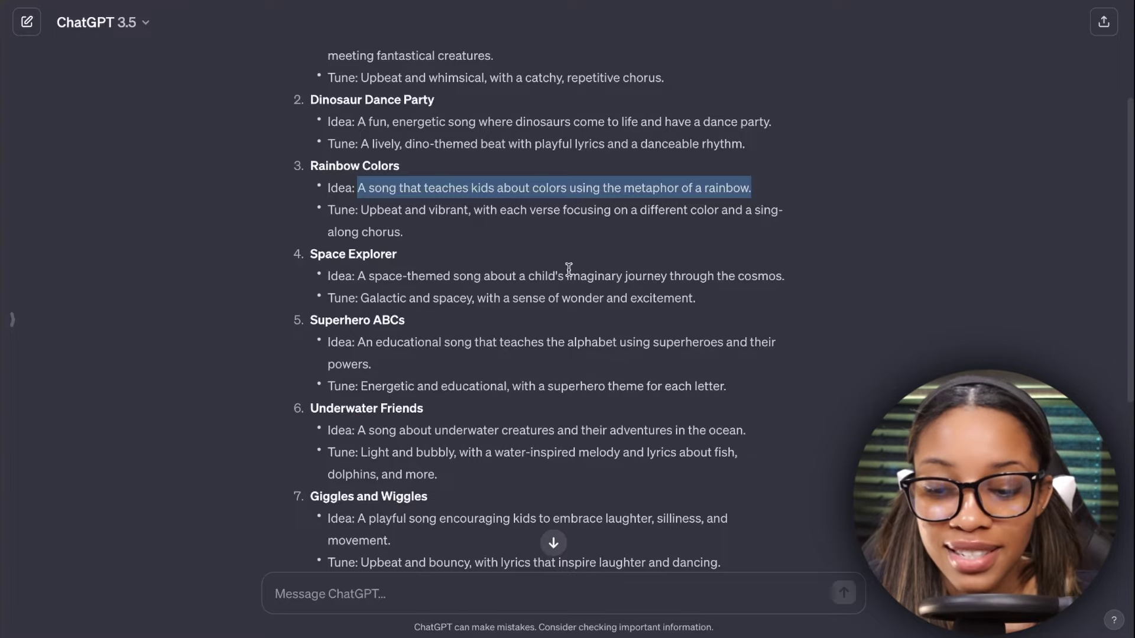
drag(361, 210, 466, 213)
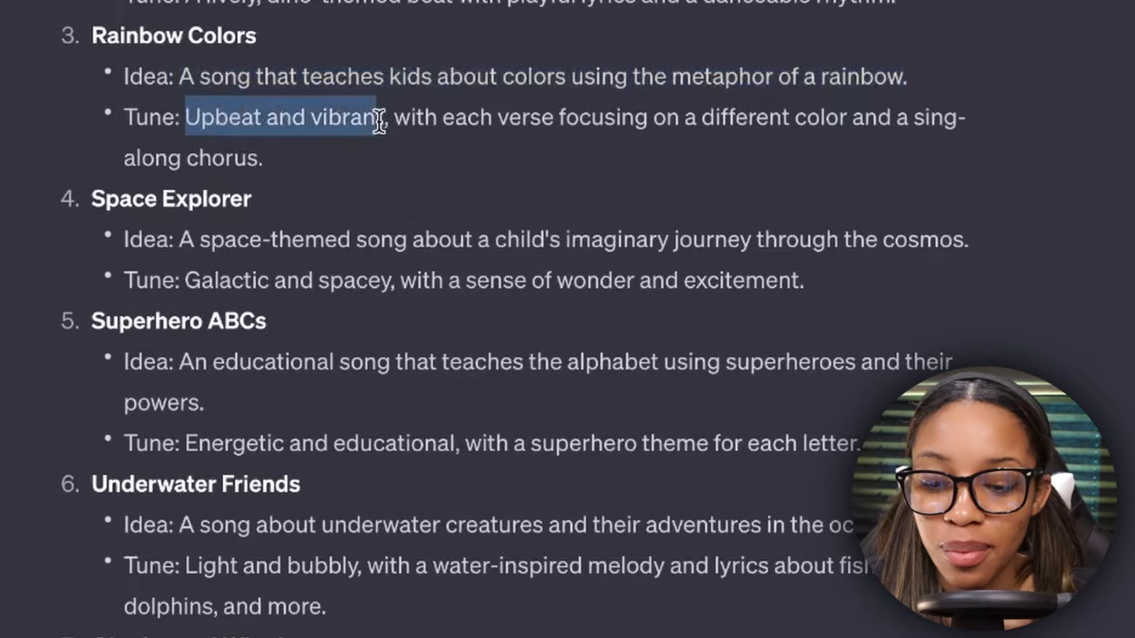
drag(378, 123, 388, 122)
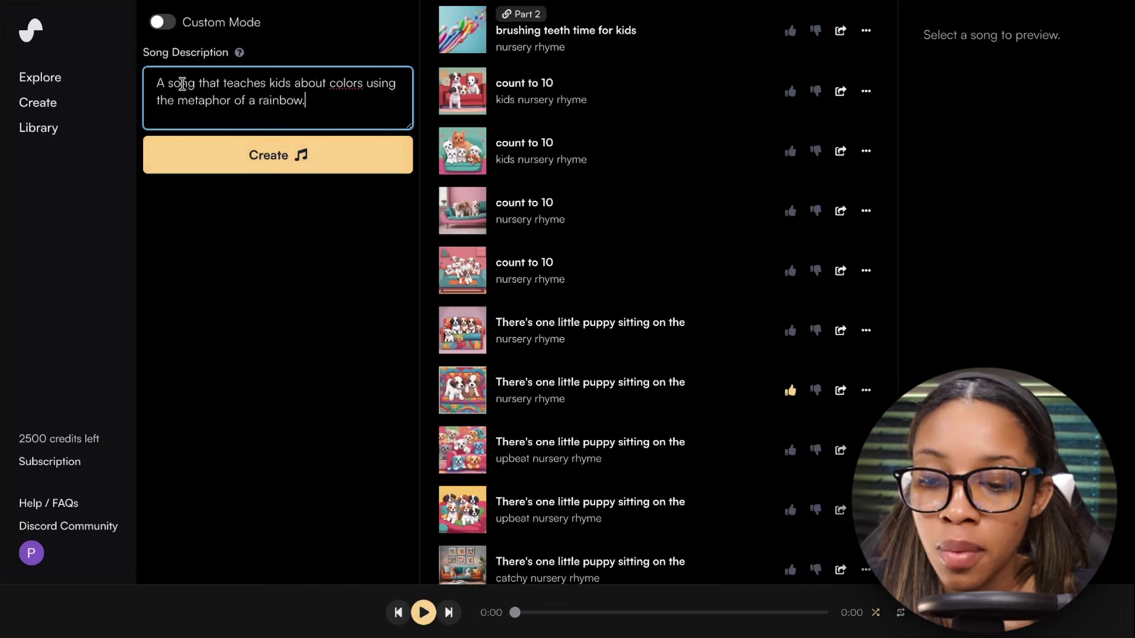
click(164, 83)
text(Upbeat and vibrant,)
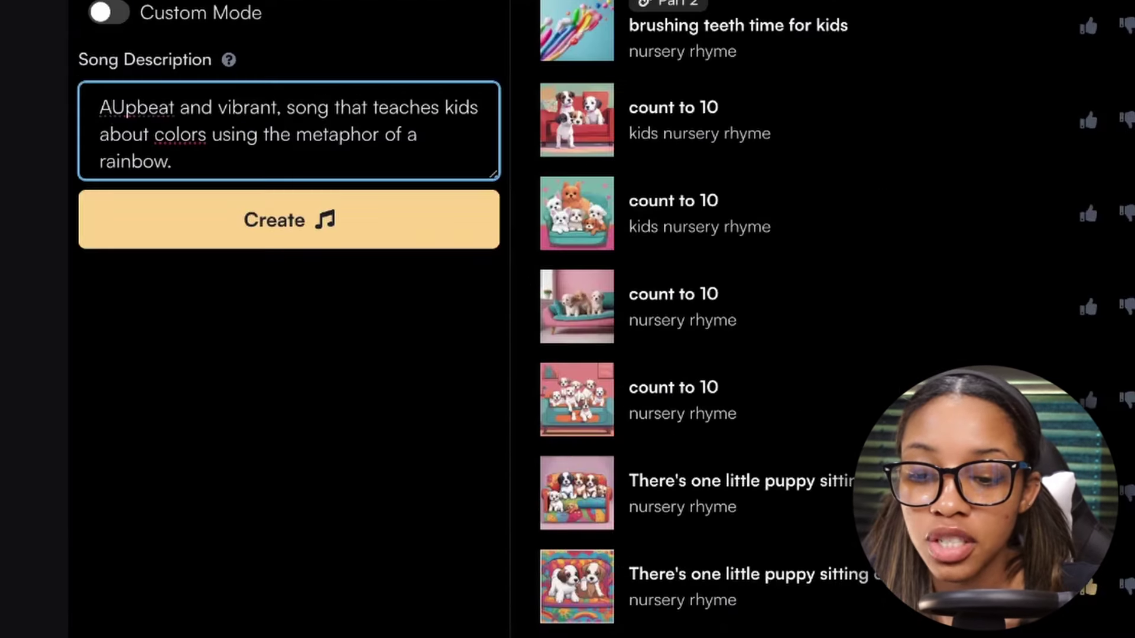
text(n)
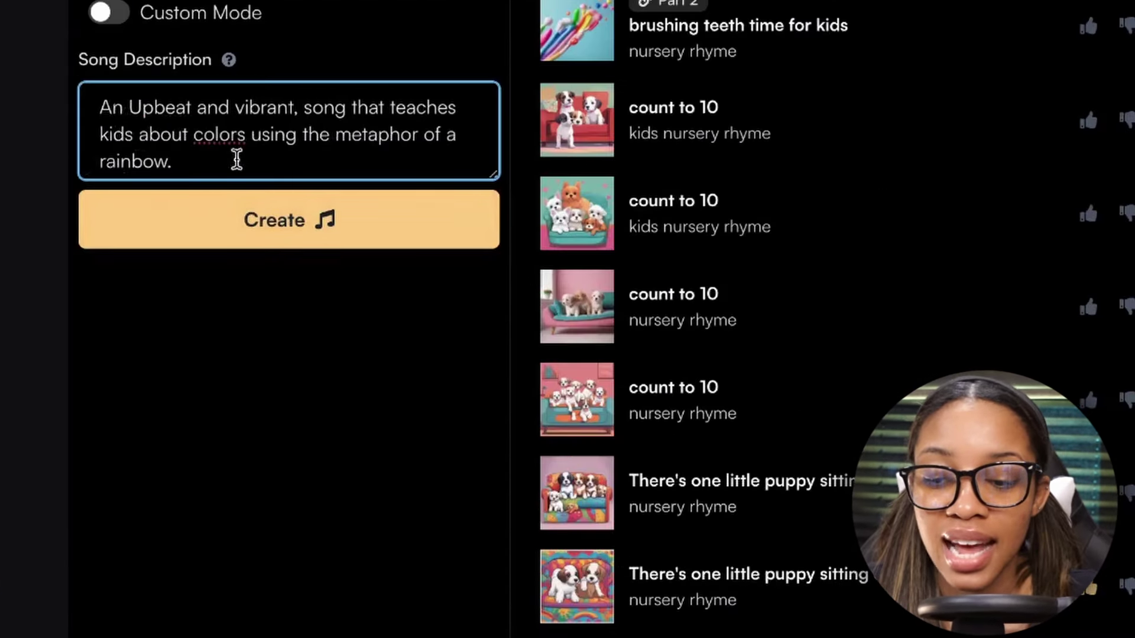
click(294, 107)
key(BackSpace)
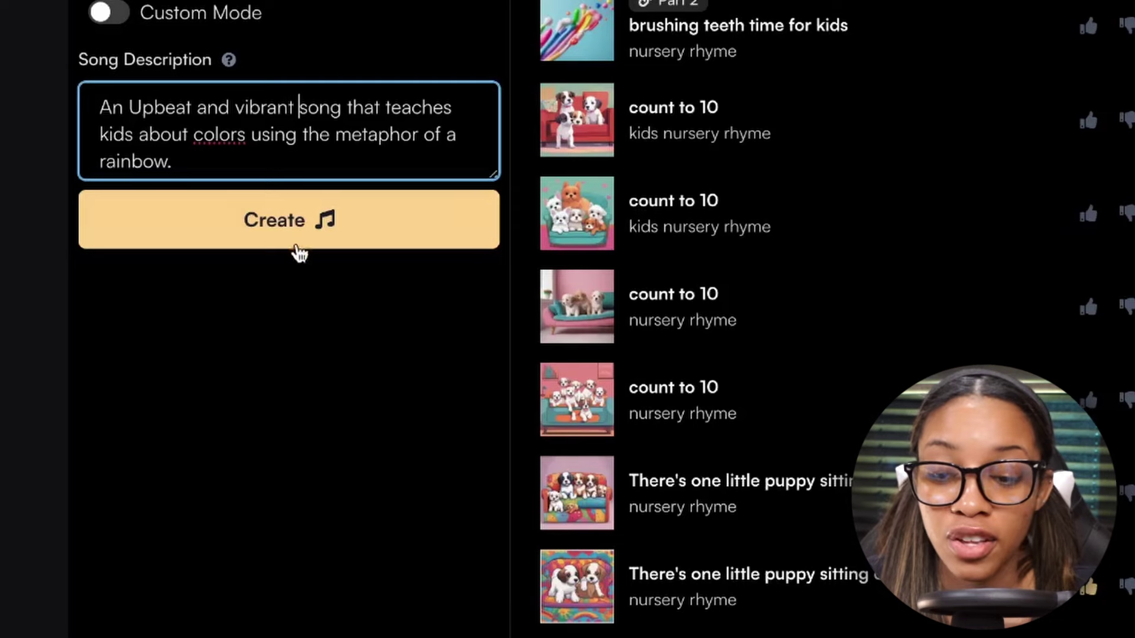
click(295, 239)
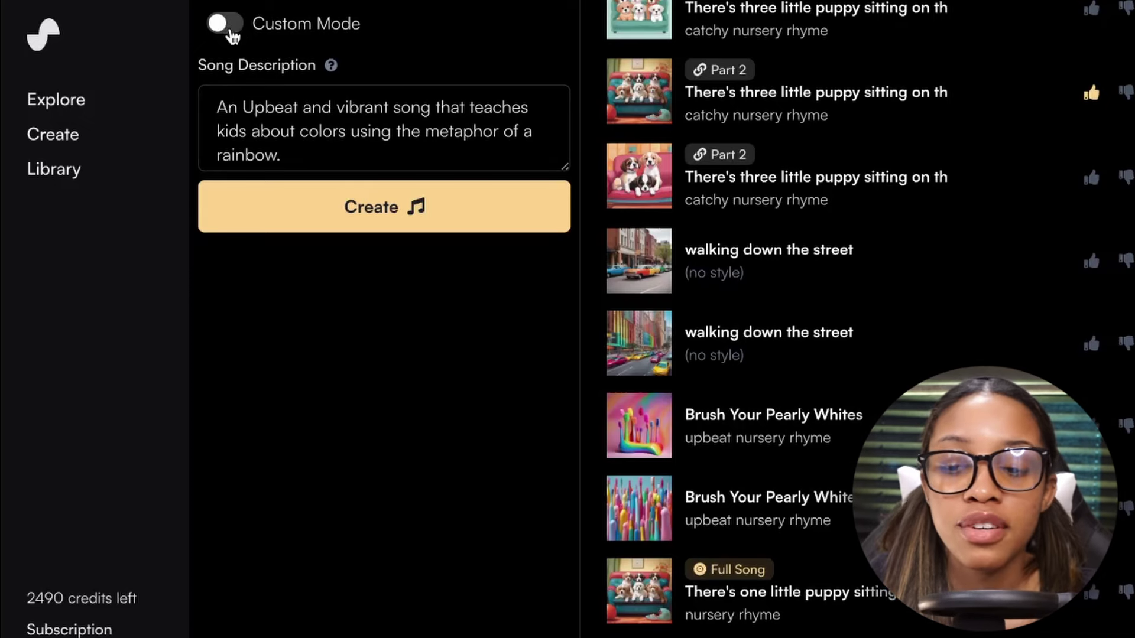
Enable Custom Mode and copy Verse 1 and Verse 2 of the puppy song from the "Video script" Google Doc into the lyrics
click(225, 23)
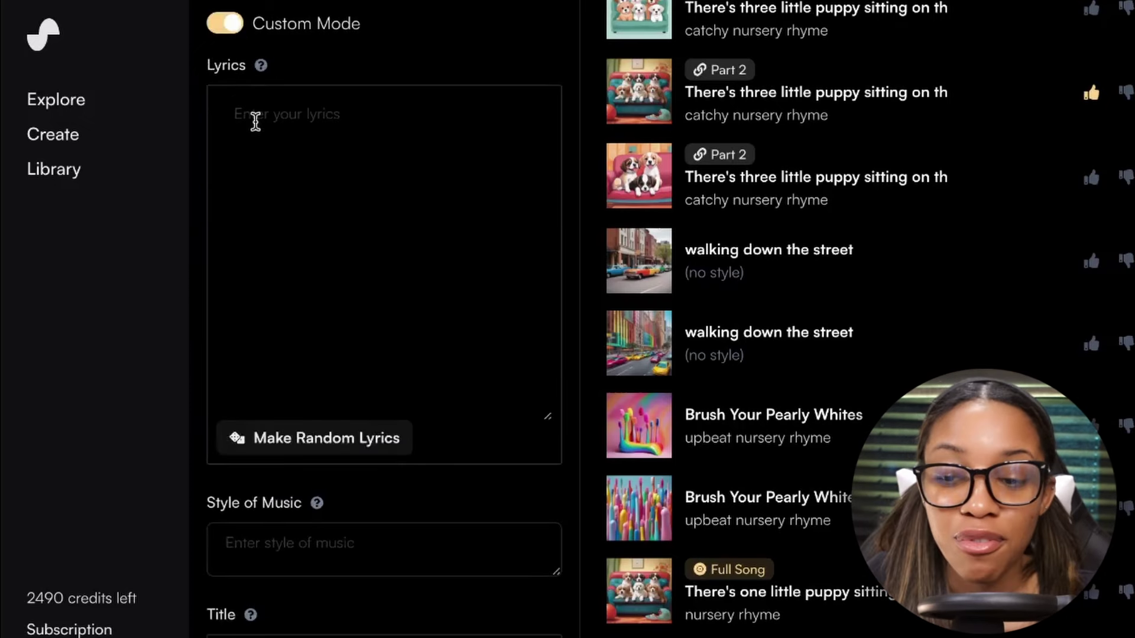
click(255, 121)
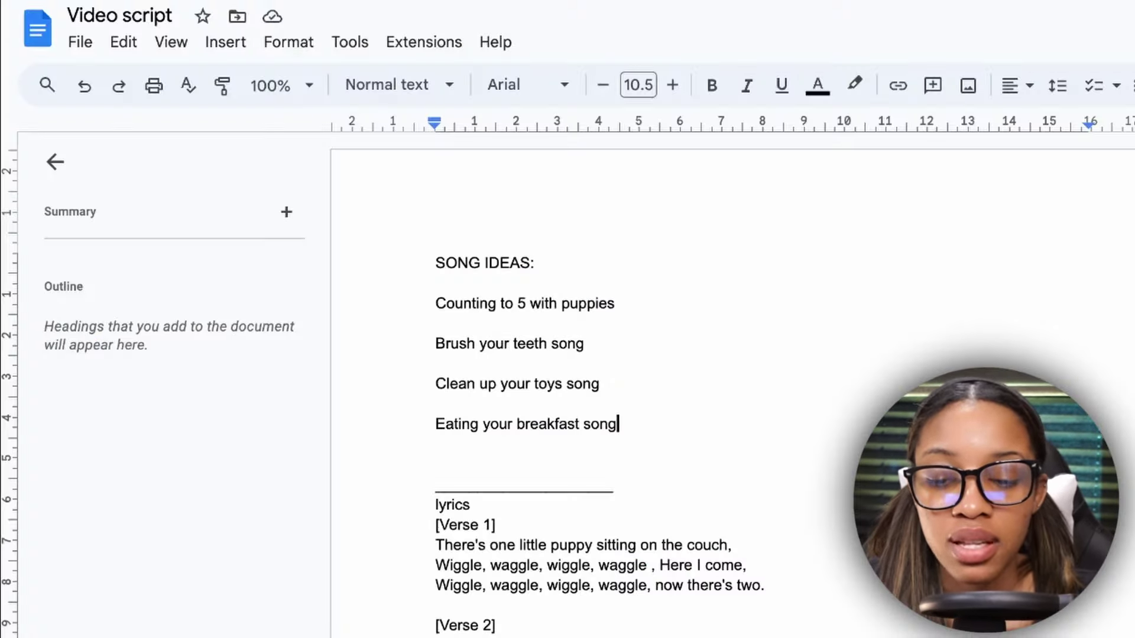
scroll(616, 367, down, 4)
scroll(616, 368, up, 2)
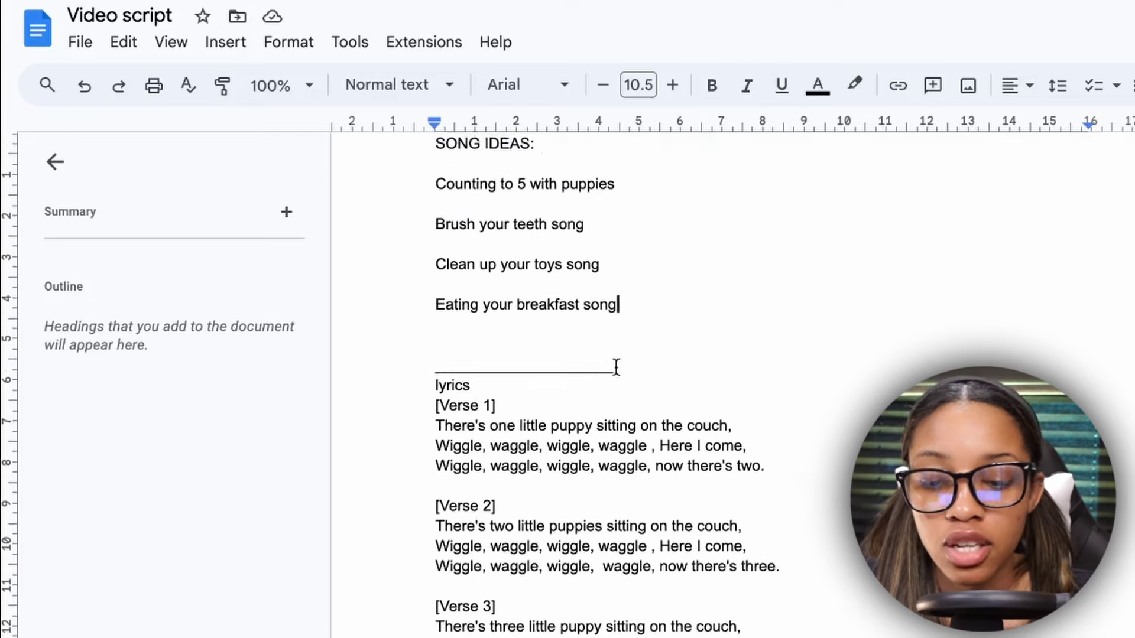
scroll(451, 486, down, 2)
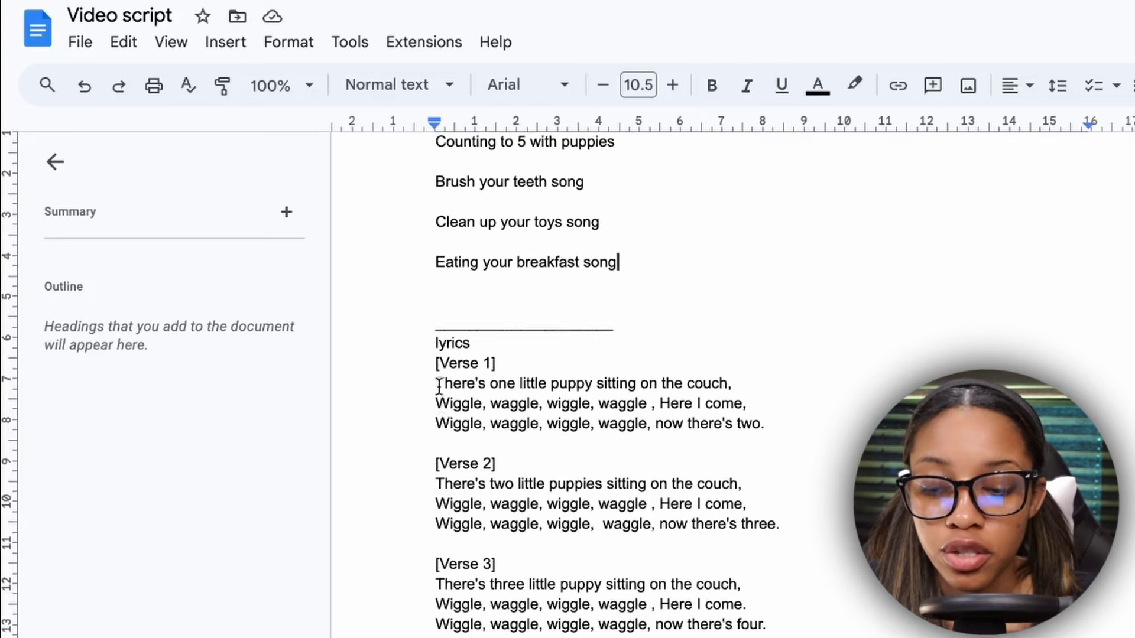
drag(435, 362, 799, 530)
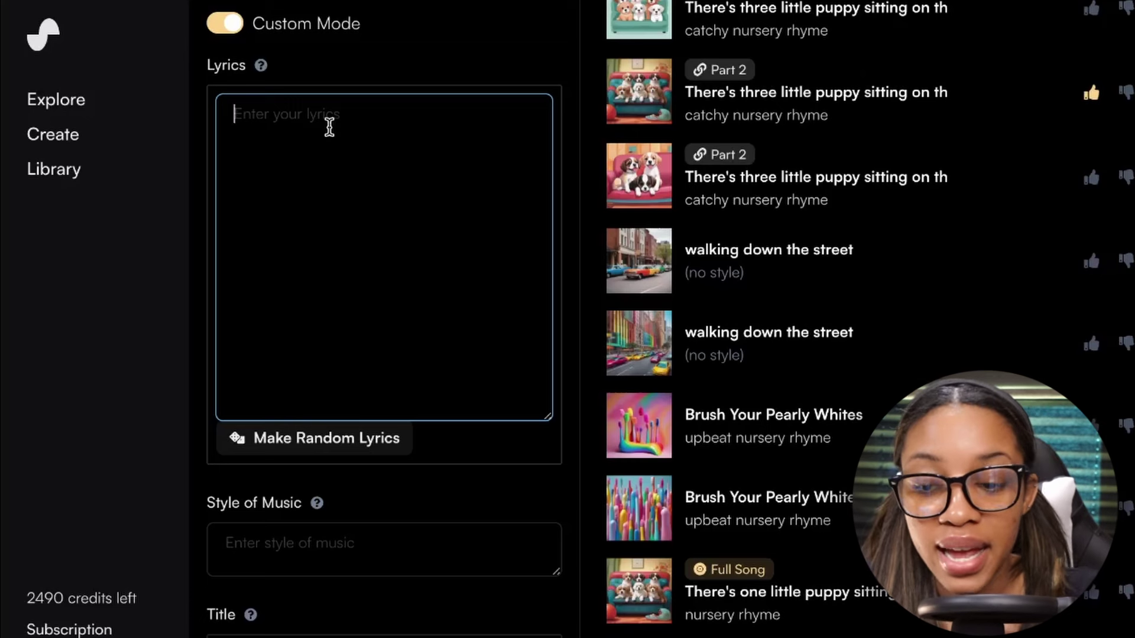
text([Verse 1] There's one little puppy sitting on the couch, Wiggle, waggle, wiggle, waggle , Here I come, Wiggle, waggle, wiggle, waggle, now there's two.  [Verse 2] There's two little puppies sitting on the couch, Wiggle, waggle, wiggle, waggle , Here I come, Wiggle, waggle, wiggle,  waggle, now there's three.)
key(BackSpace)
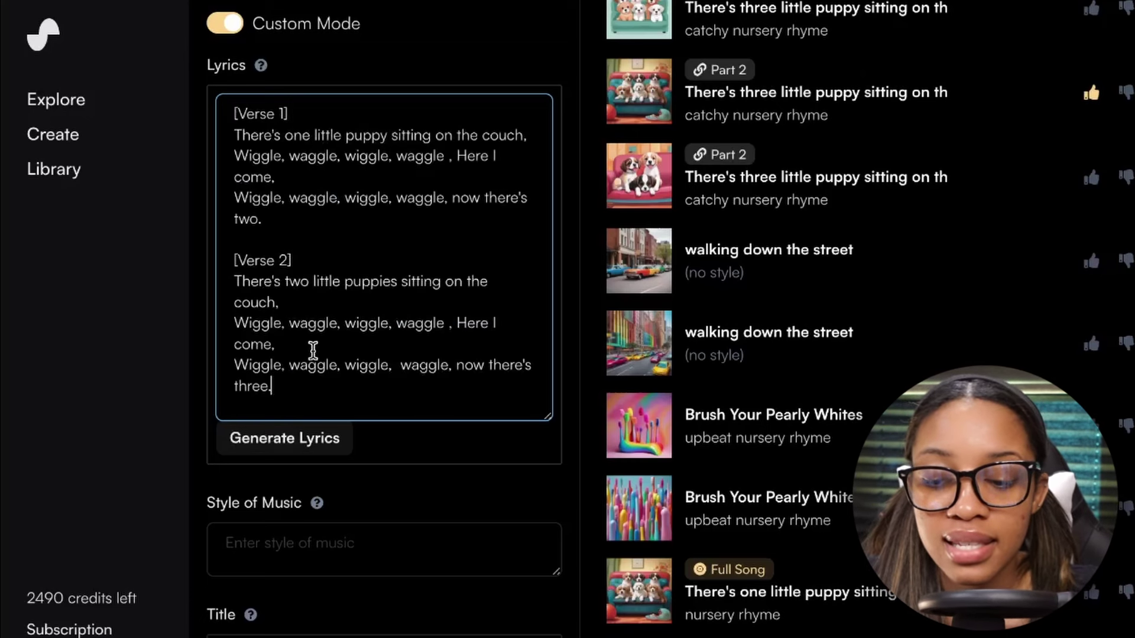
Set the style of music to "upbeat nursery rhyme" and the title to "counting to 5"
scroll(312, 353, down, 4)
click(308, 327)
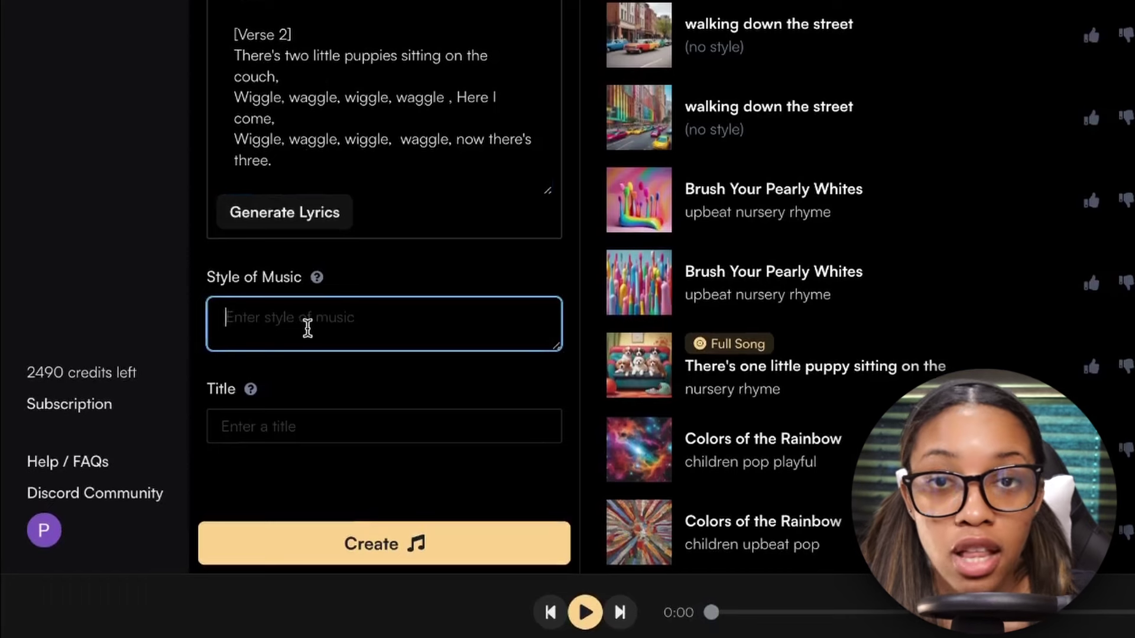
text(upbeat nursery rhyme)
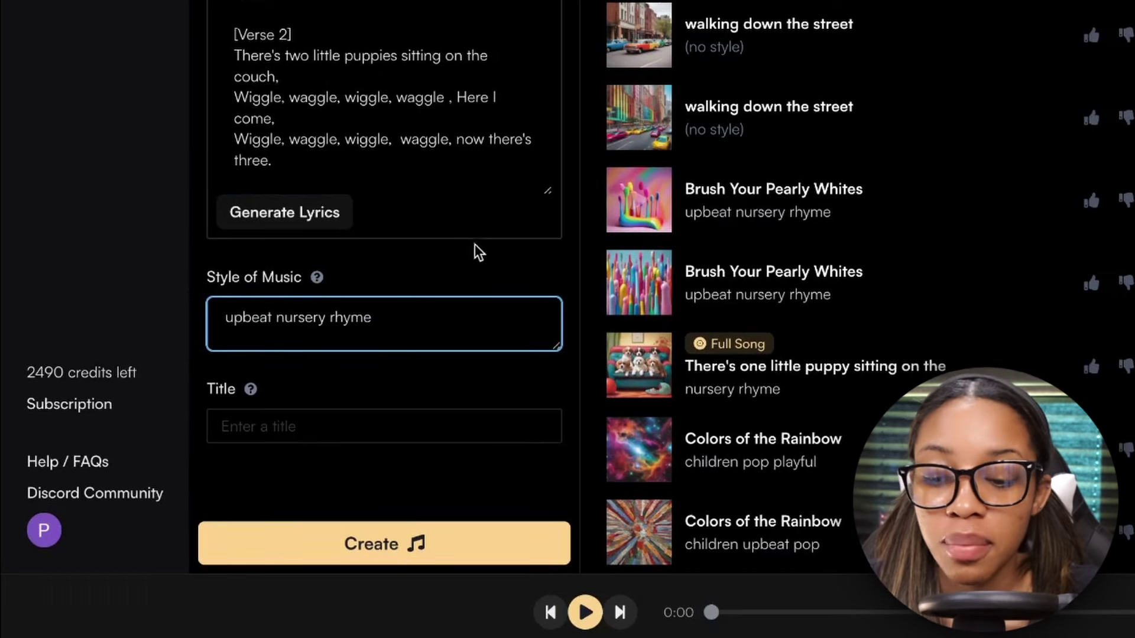
click(476, 260)
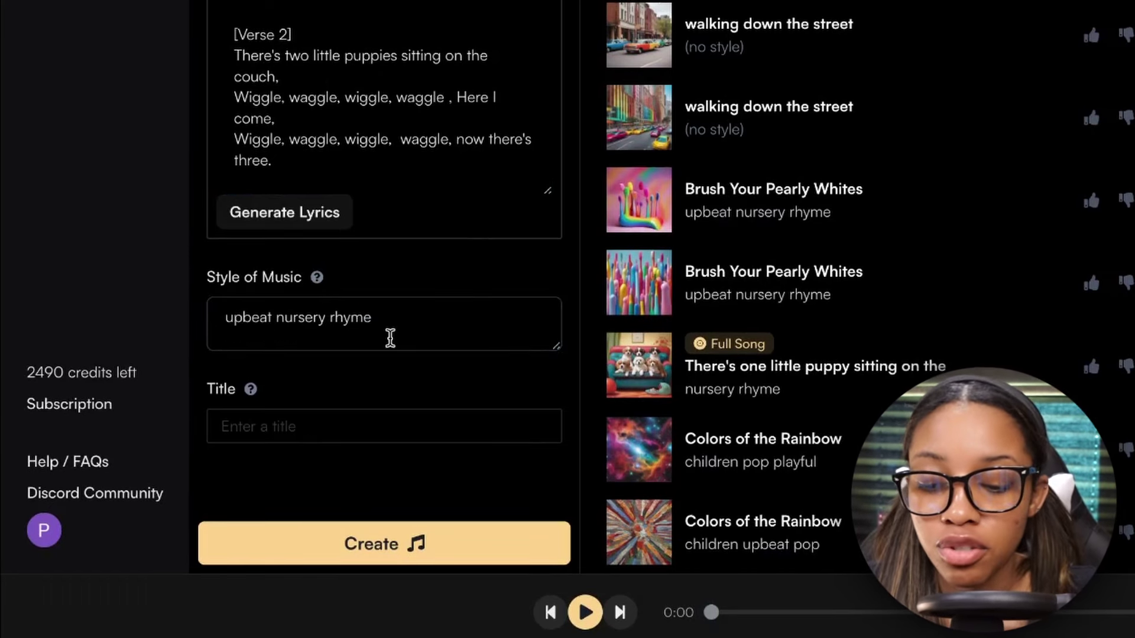
mouse_move(318, 281)
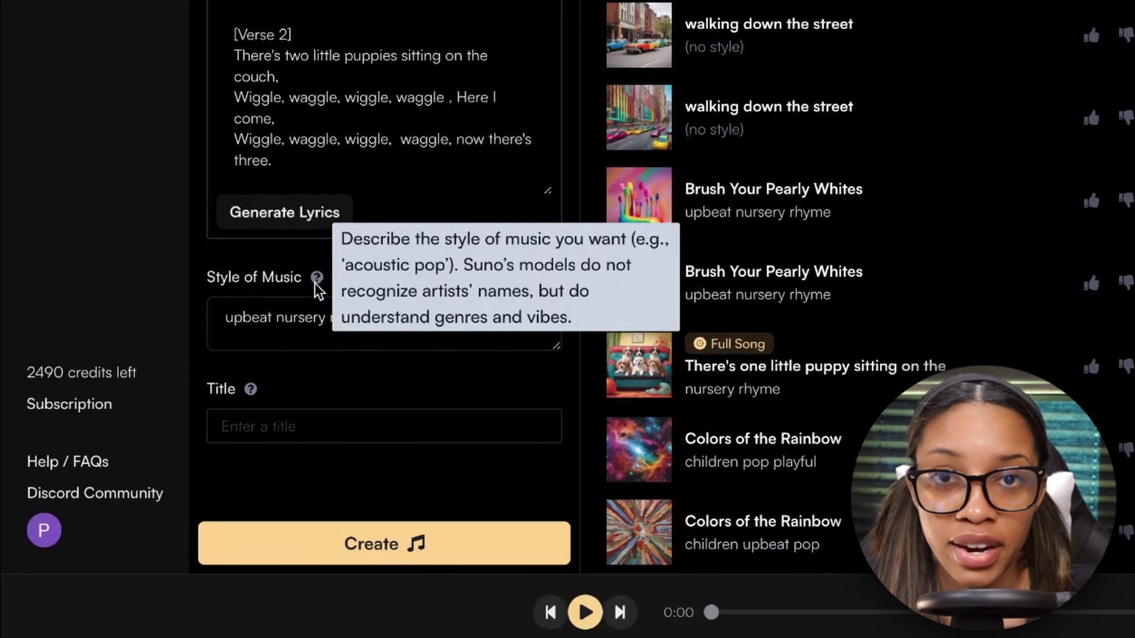
click(304, 431)
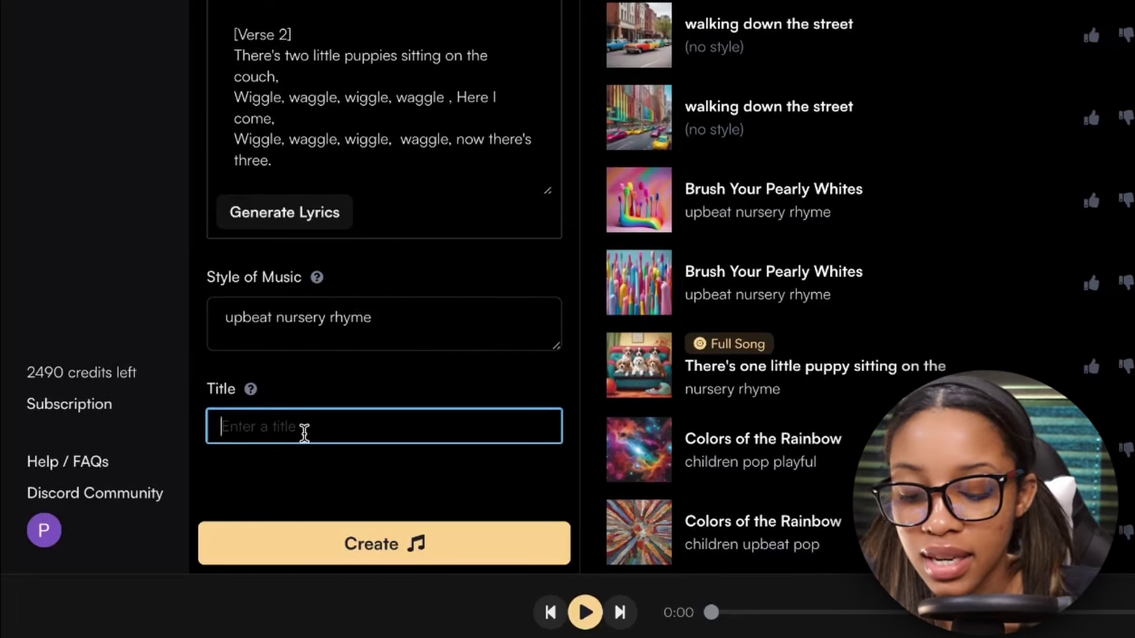
text(counting to 5)
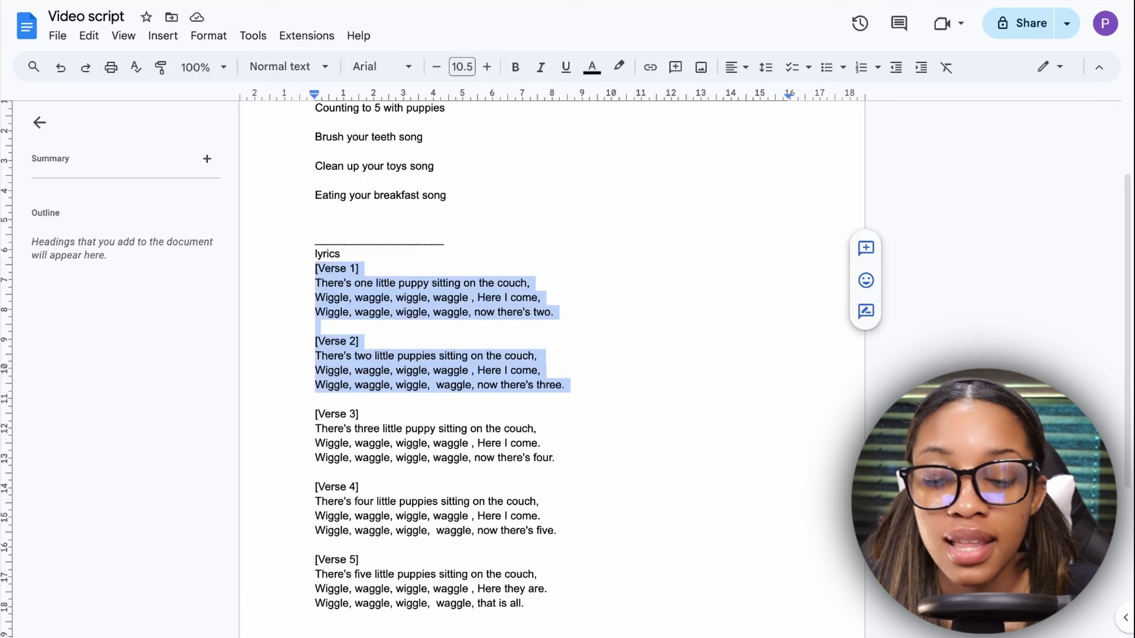
Check the remaining verses in the "Video script" document and create the "counting to 5" song in Suno
scroll(454, 382, down, 2)
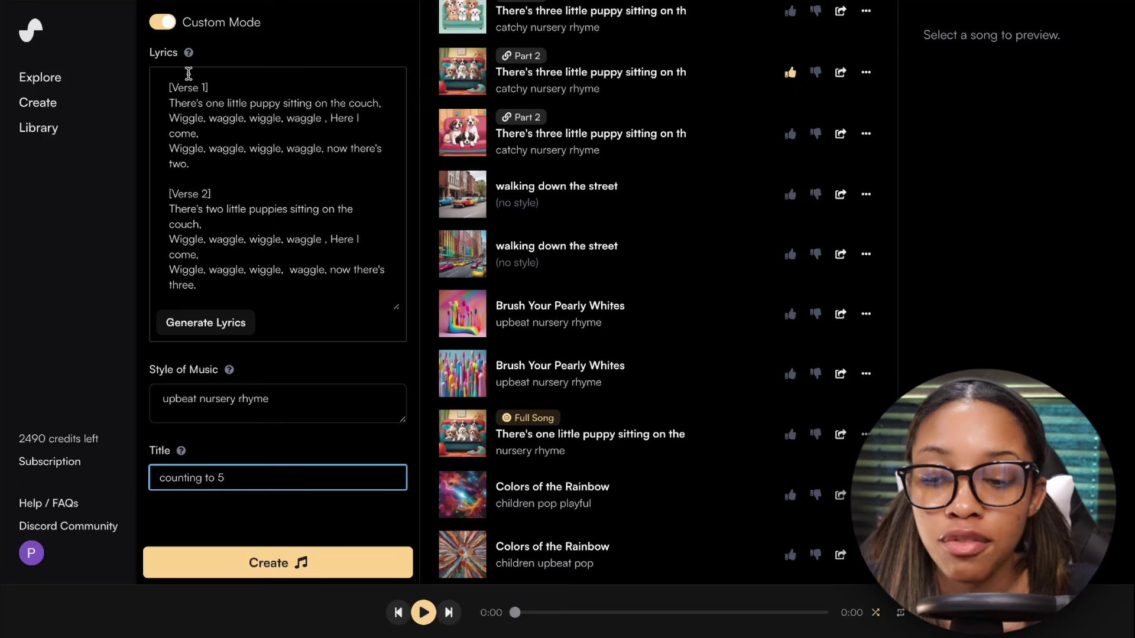
mouse_move(190, 58)
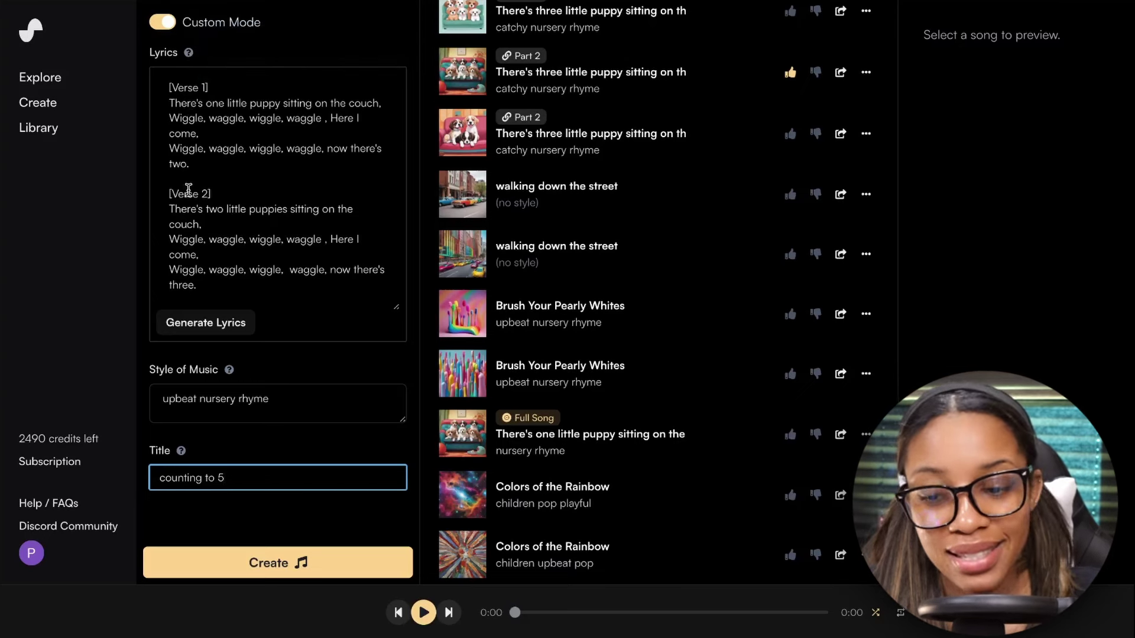
click(285, 436)
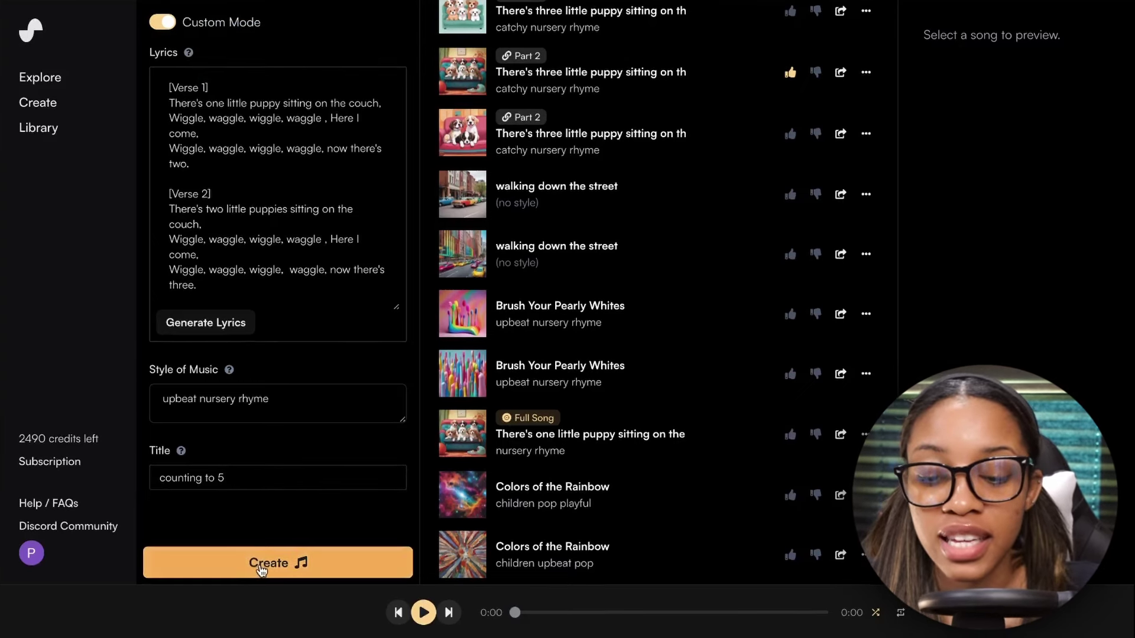
click(261, 569)
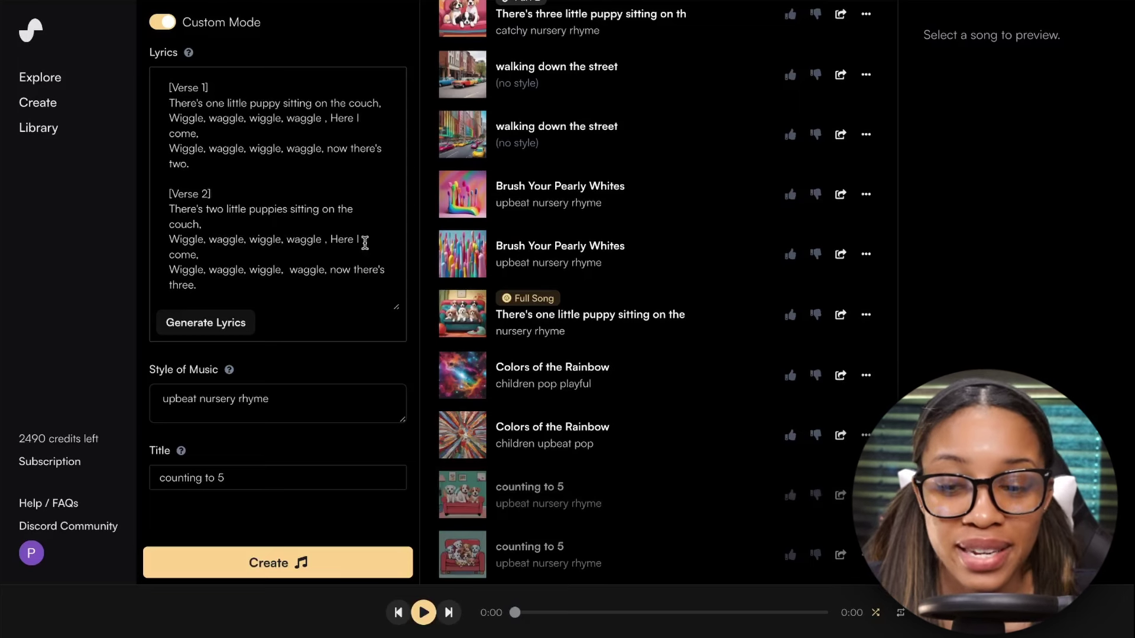
Replace the lyrics with four lines: "brush brush brush your teeth", "brush it all the way", "open wide get all the sides", "brush it night and day"
drag(275, 299, 147, 84)
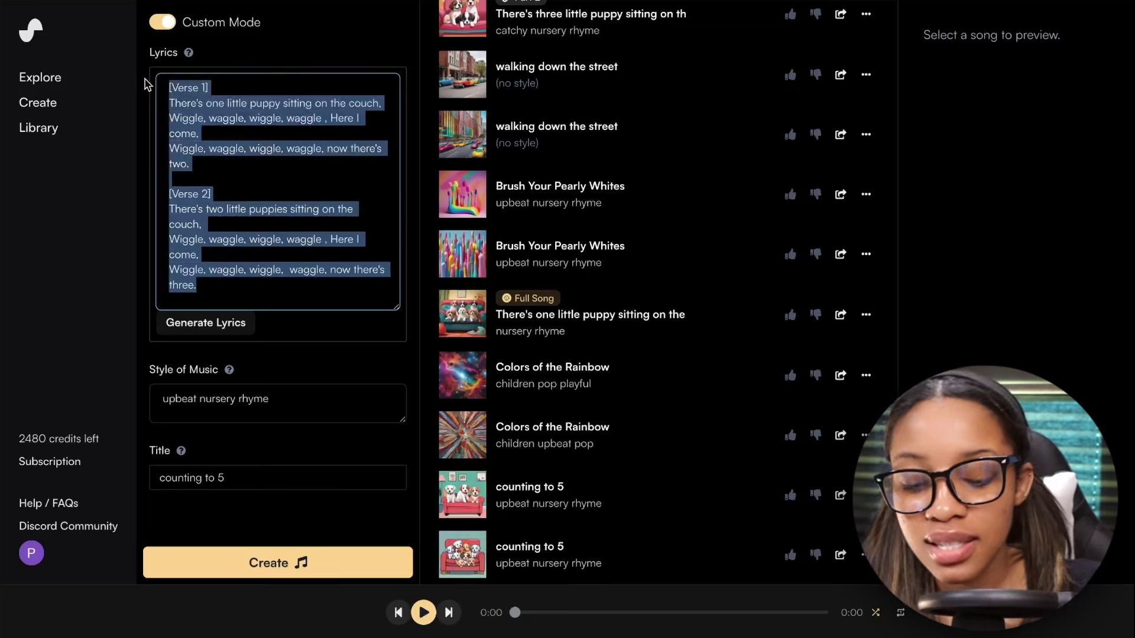
key(BackSpace)
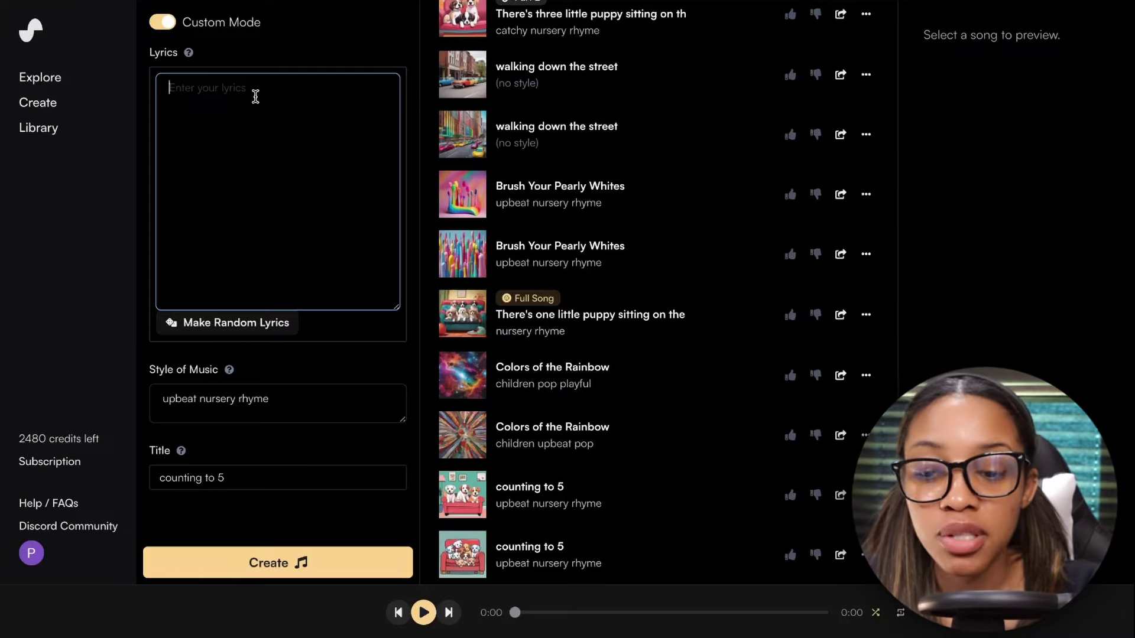
text(brush brush brush your teeth brush it all the way open wide get all the sides brush it night and day)
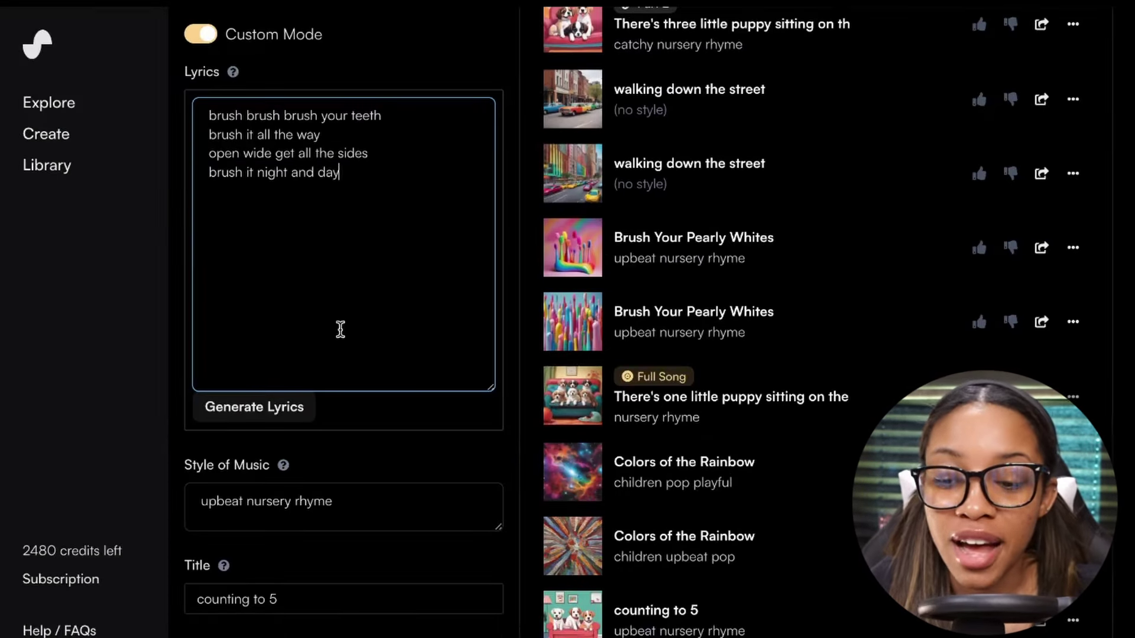
Generate full lyrics from the four toothbrushing lines and review the resulting verse and chorus
click(259, 409)
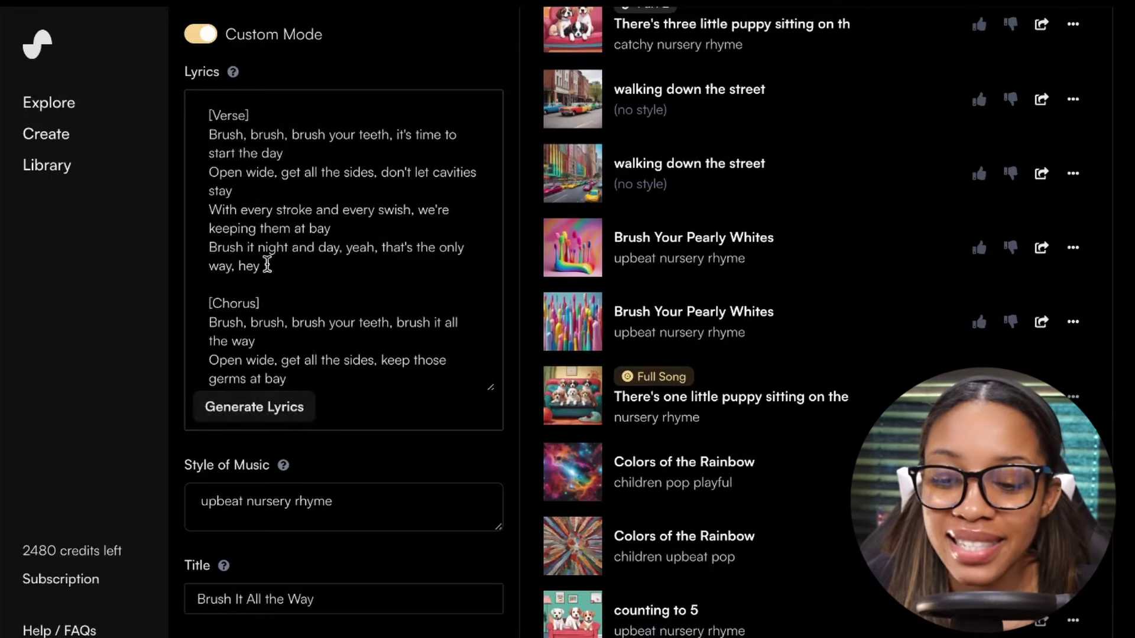
scroll(270, 260, down, 2)
scroll(271, 260, up, 2)
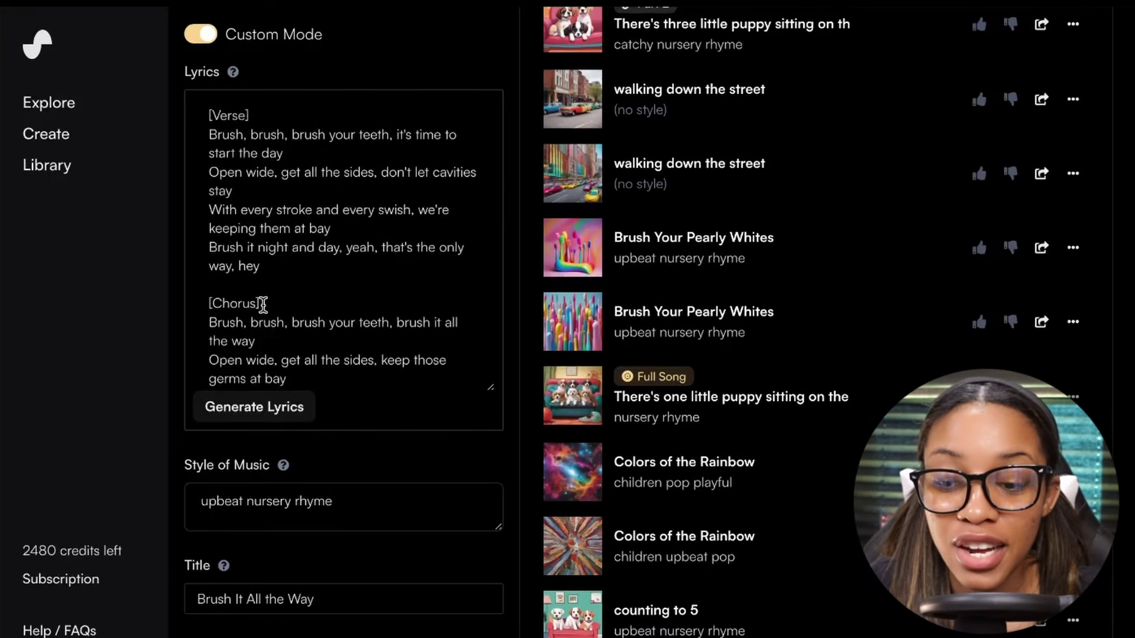
scroll(263, 304, down, 2)
scroll(262, 303, up, 2)
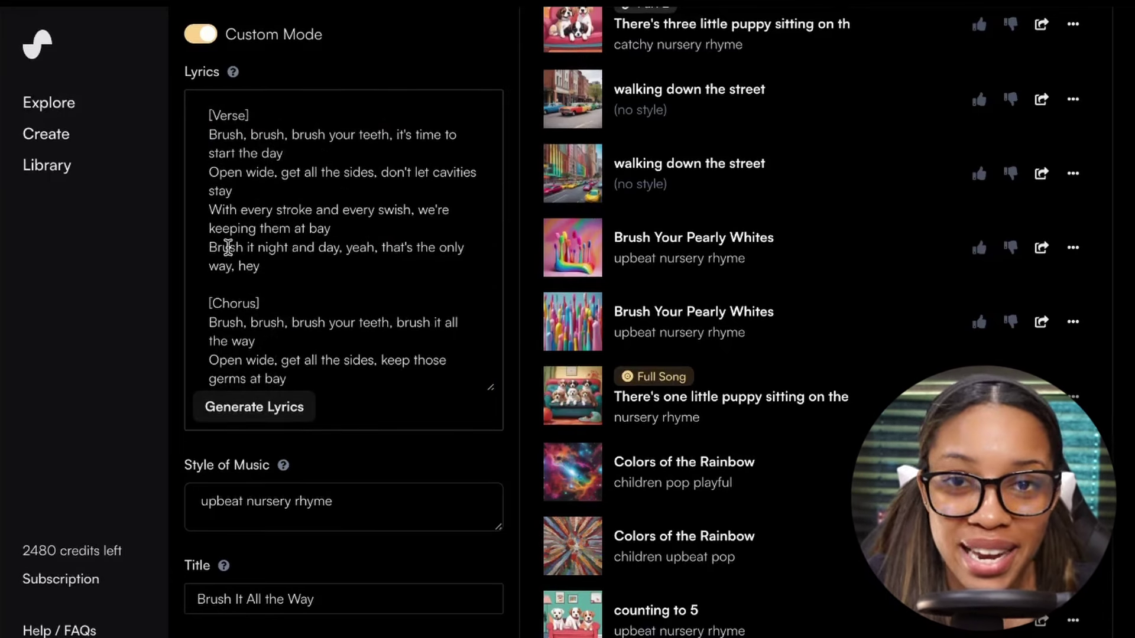
scroll(282, 331, down, 2)
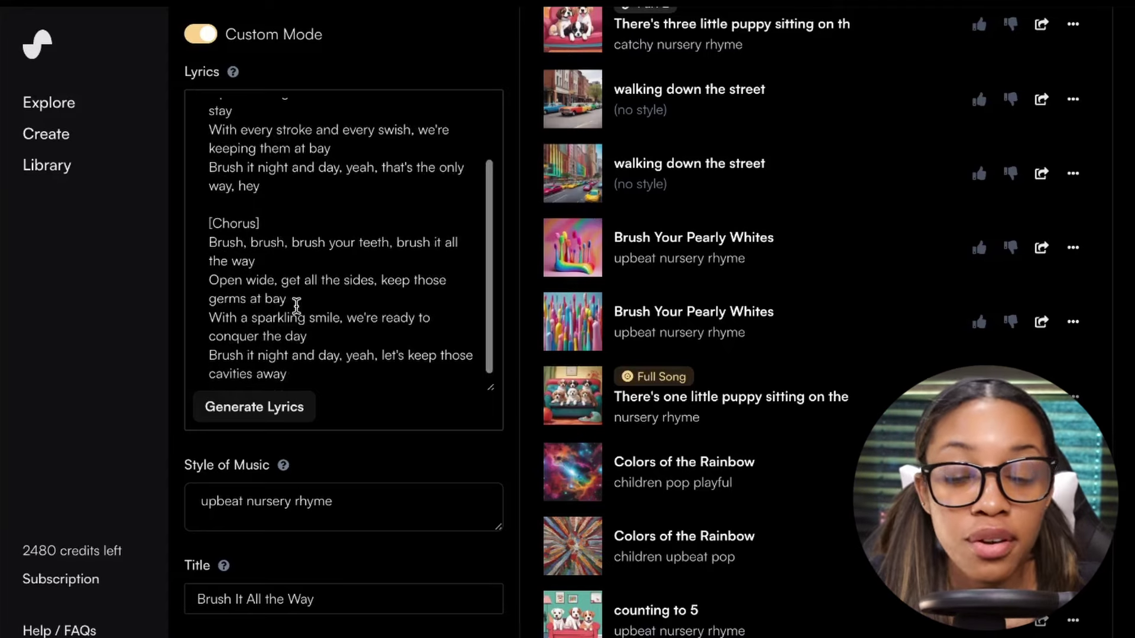
scroll(294, 304, up, 2)
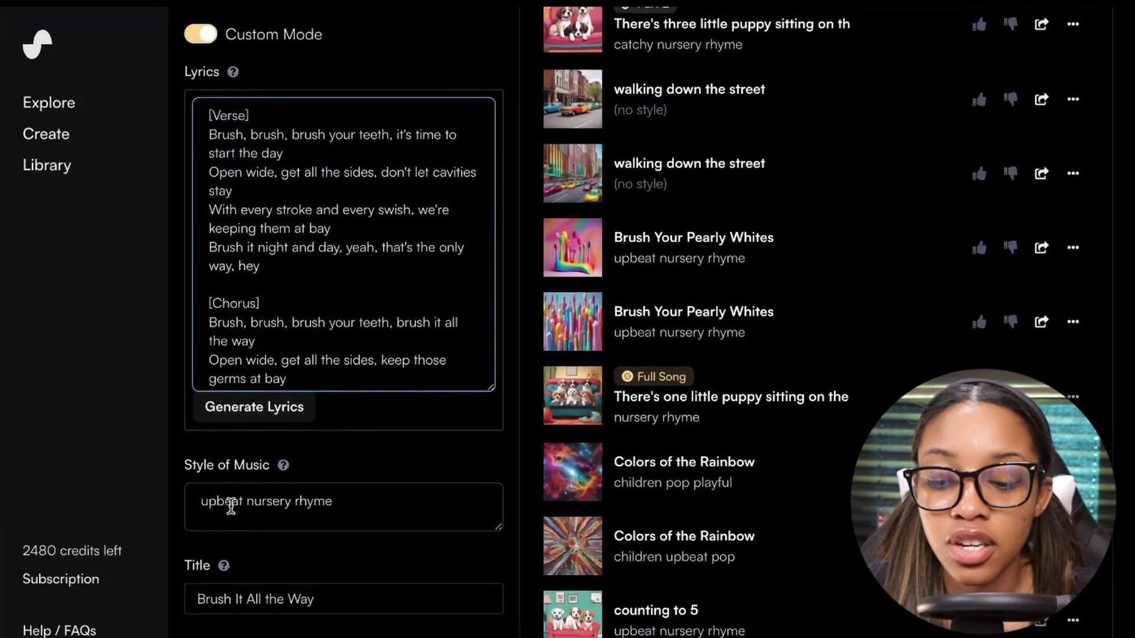
Keep the style "upbeat nursery rhyme" and create the song "Brush It All the Way" from the generated toothbrushing lyrics
click(287, 511)
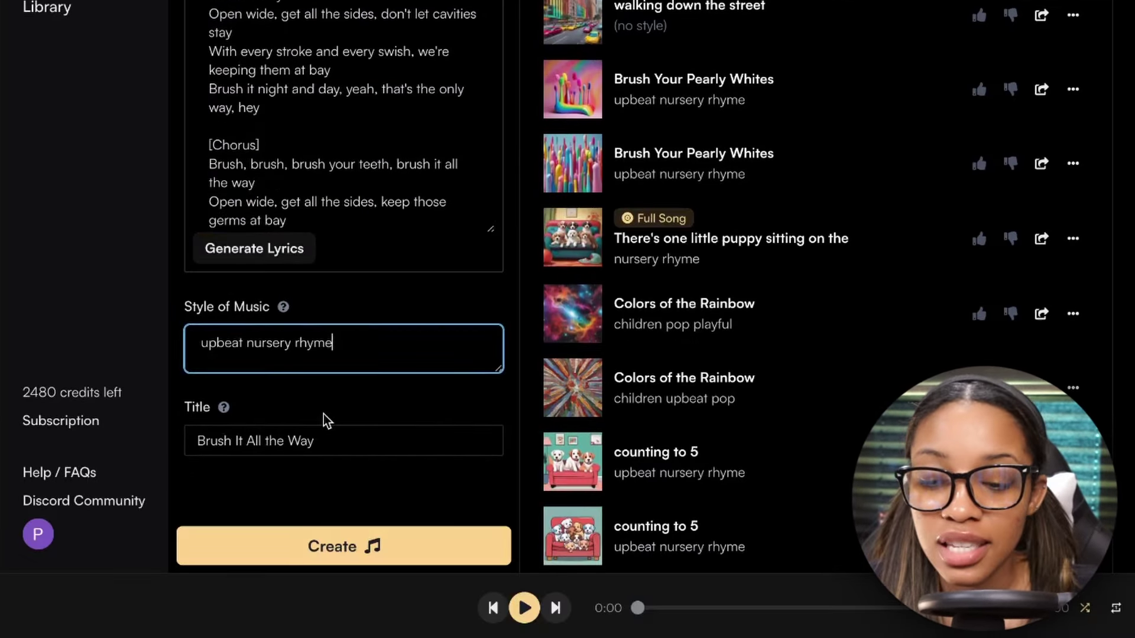
click(323, 559)
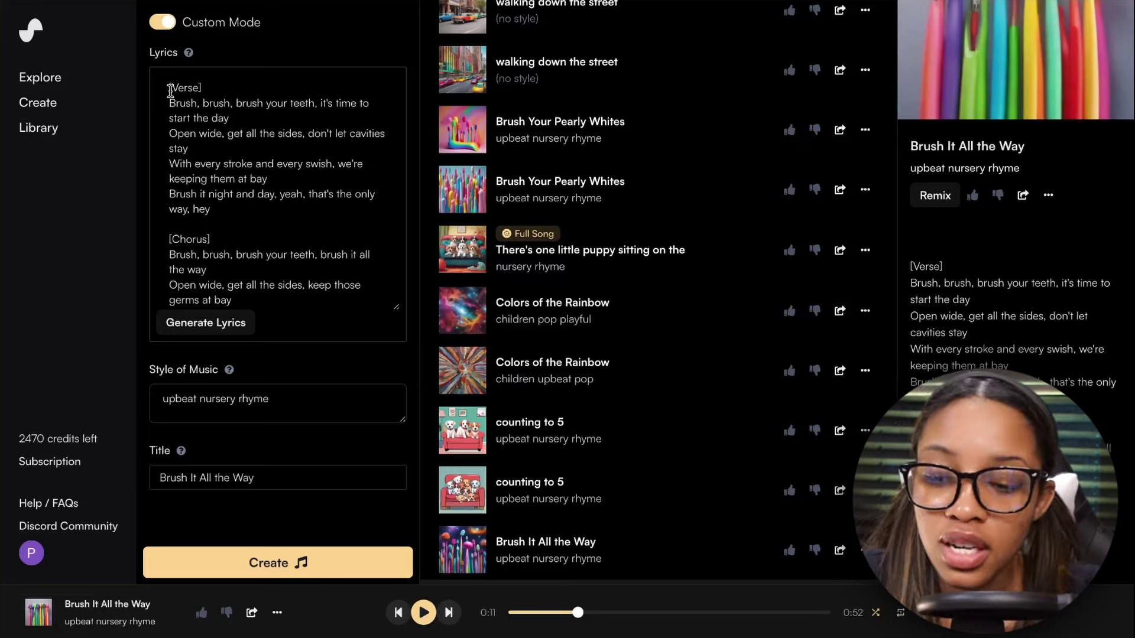
Replace the lyrics with Verse 1 and Verse 2 of the puppy song copied from the "Video script" document and create the song
click(170, 90)
key(ctrl+a)
key(BackSpace)
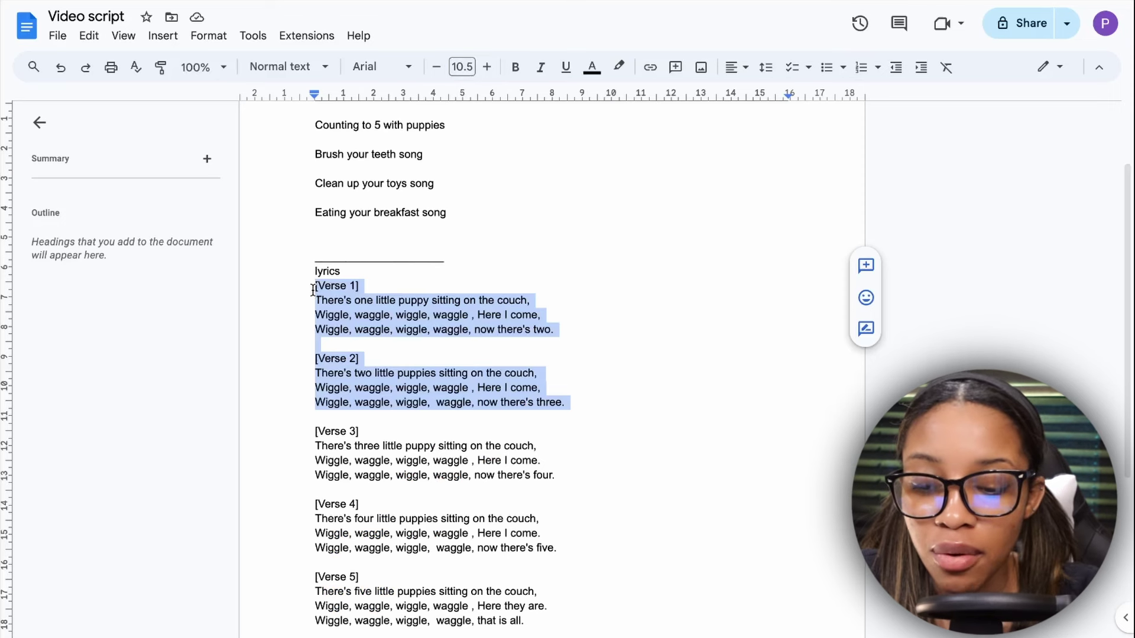
drag(313, 290, 556, 397)
key(ctrl+c)
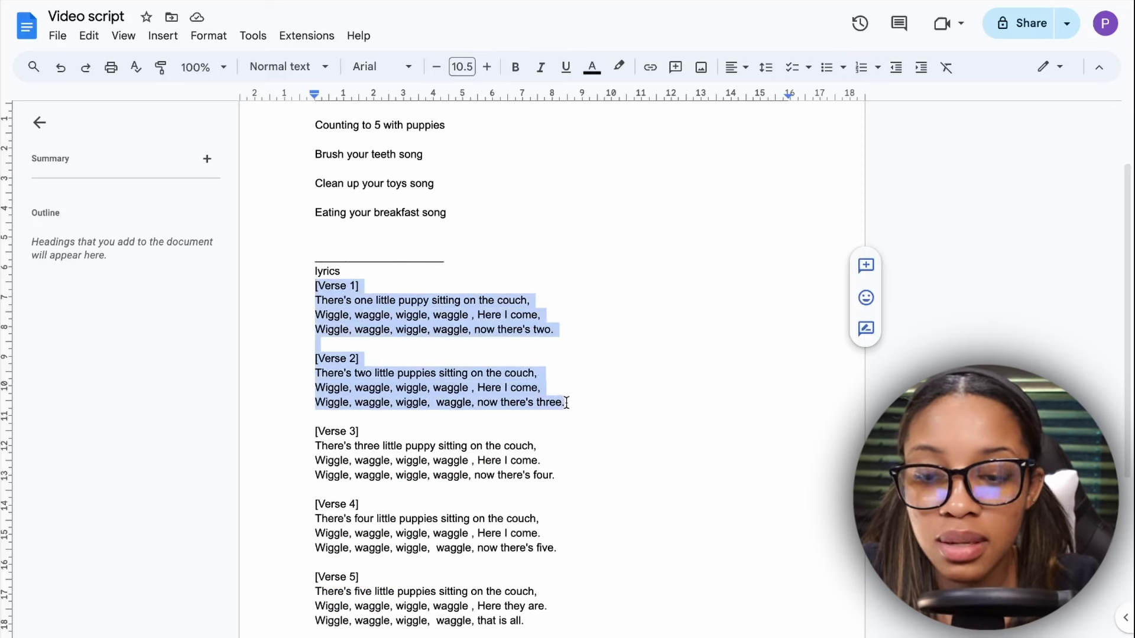
click(356, 5)
key(ctrl+v)
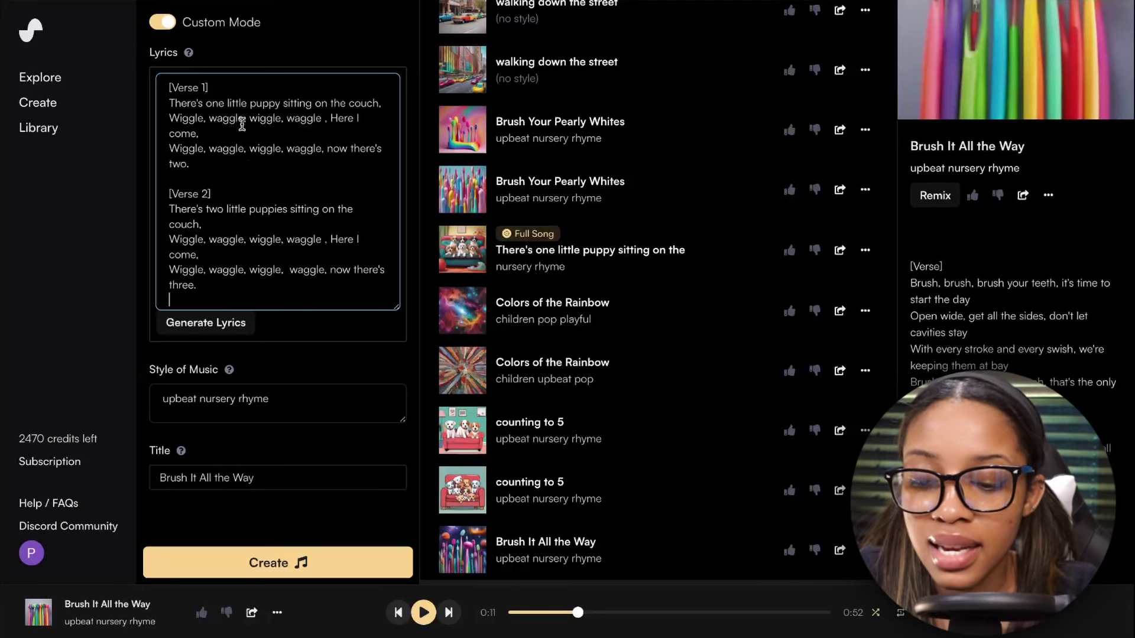
click(329, 578)
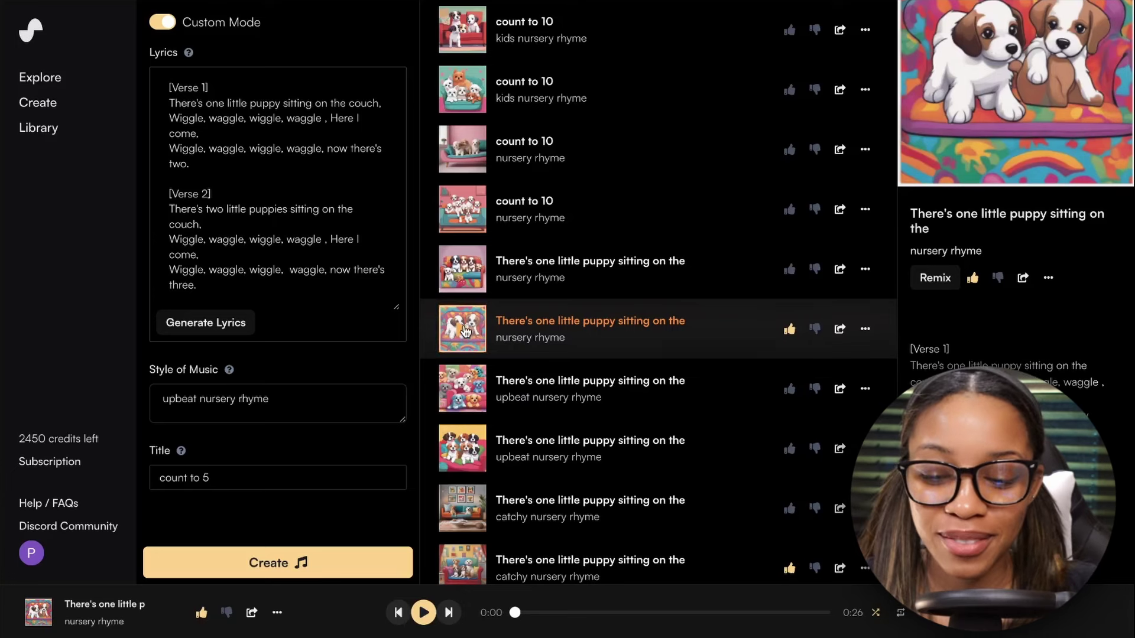
Play the liked "nursery rhyme" and "catchy nursery rhyme" versions of "There's one little puppy sitting on the" to compare them
click(465, 332)
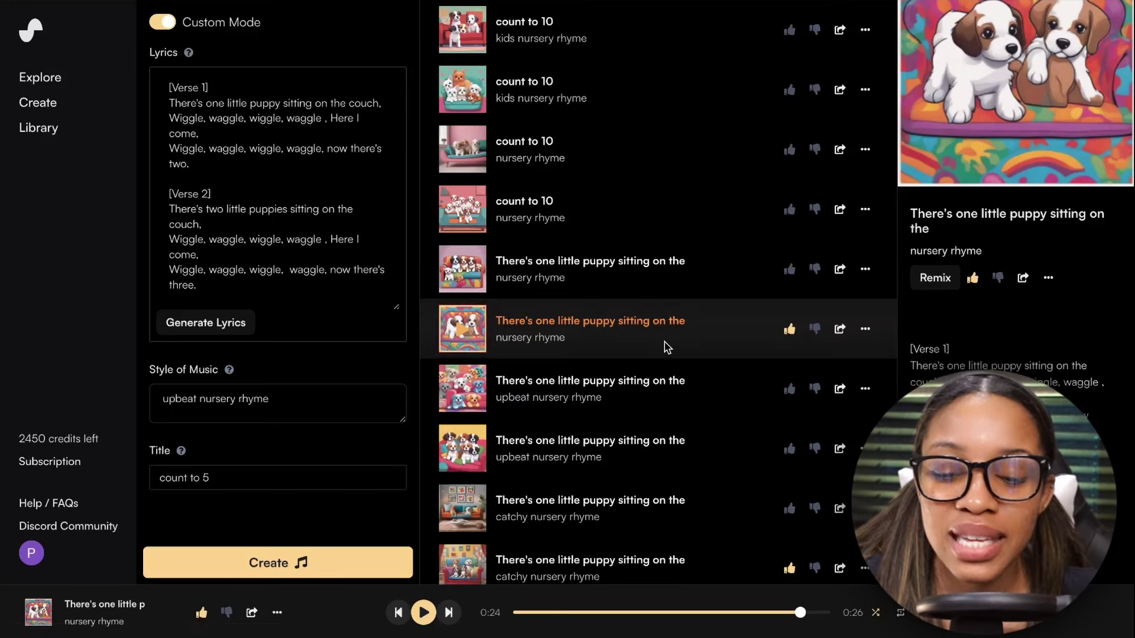
scroll(679, 414, down, 1)
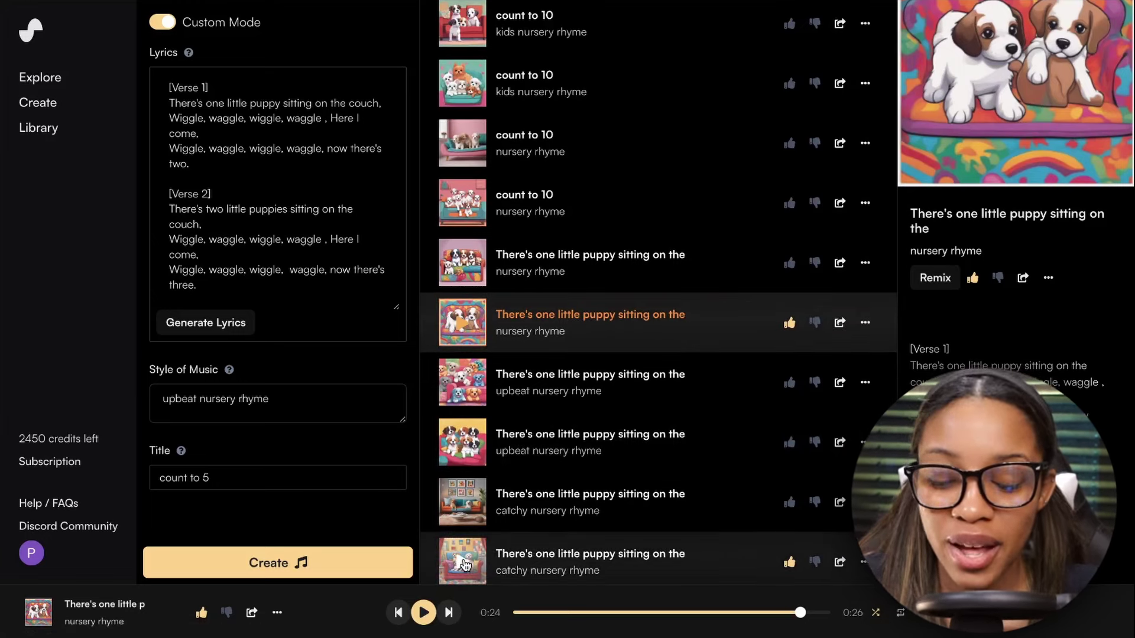
click(465, 565)
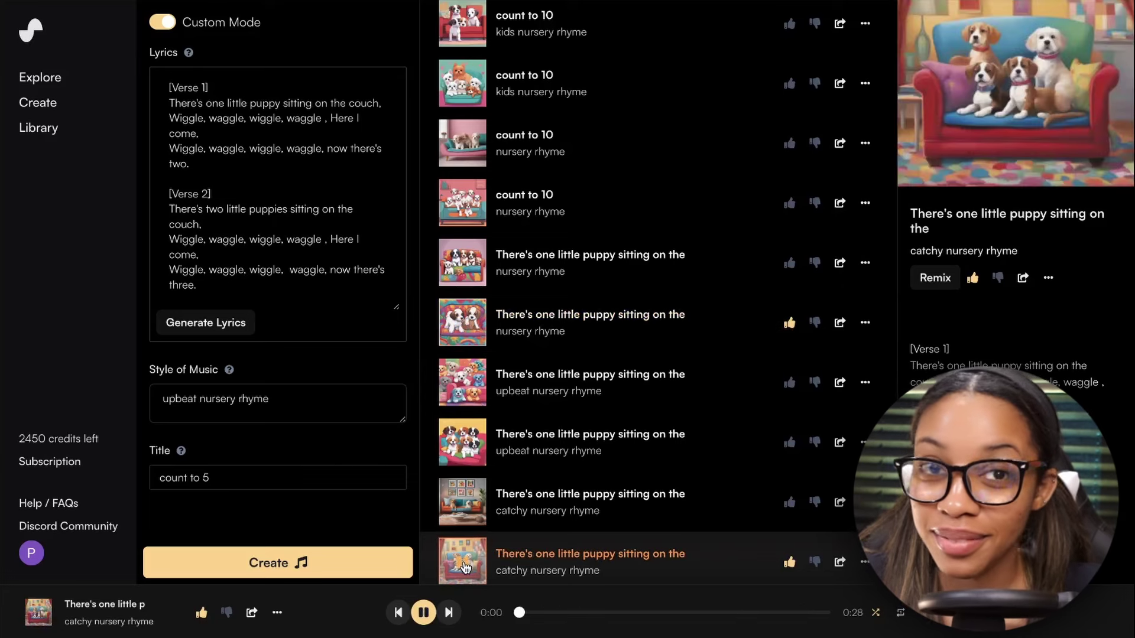
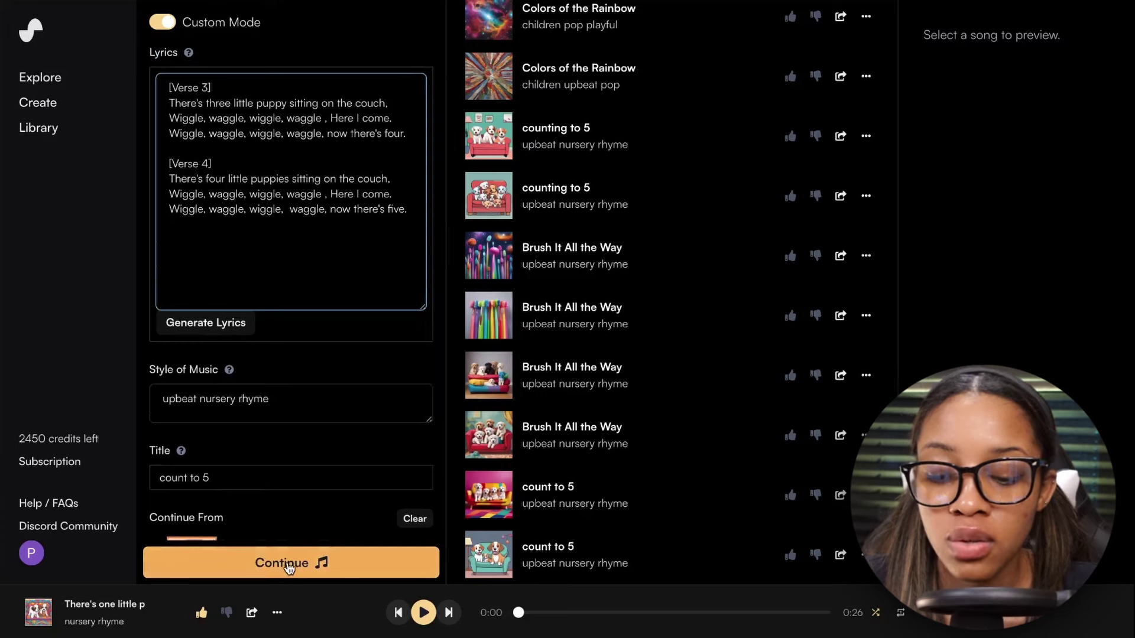
Generate the continuation of the puppy song with Verse 3 and Verse 4, and play the liked "catchy nursery rhyme" Part 2 clip
click(288, 567)
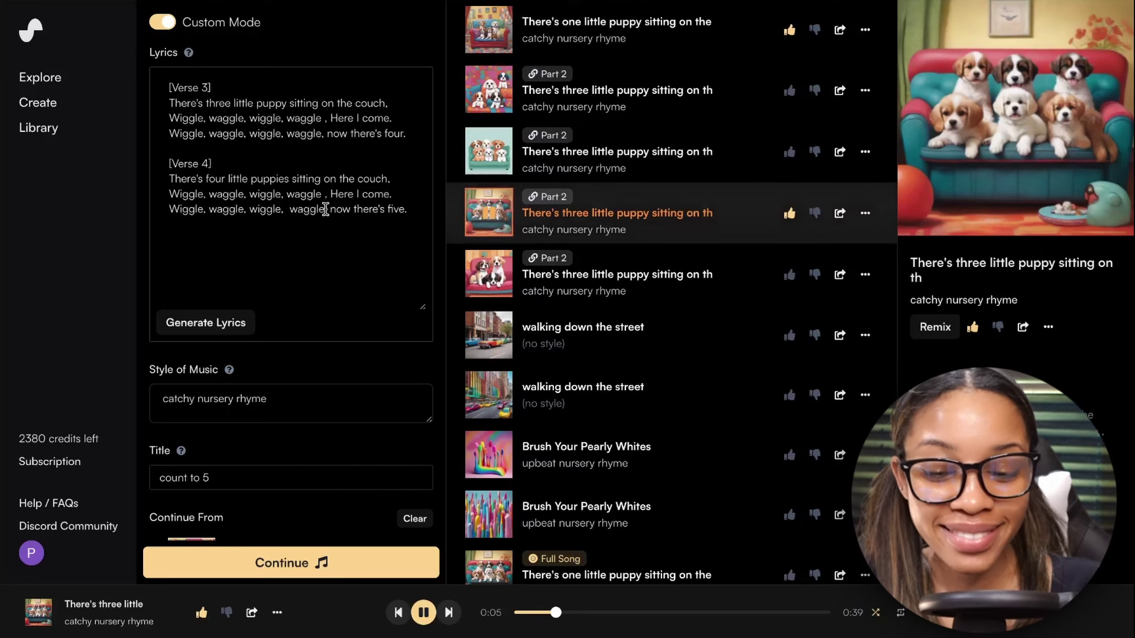
click(490, 218)
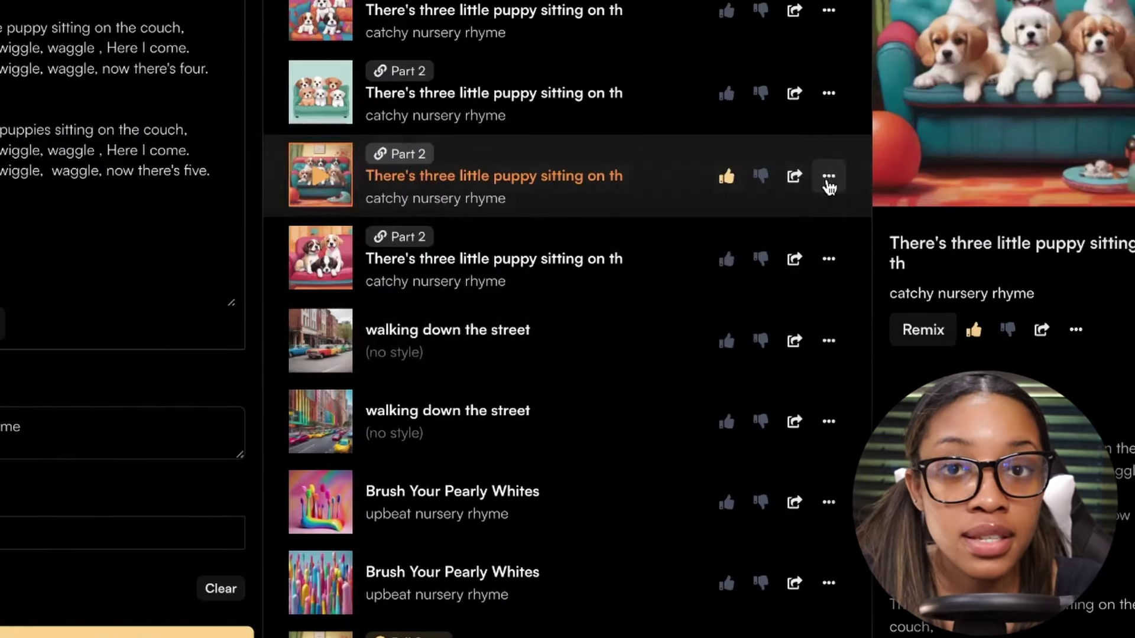
Get the whole song from the liked Part 2 clip and open the options of the full "There's one little puppy sitting on the" song
click(828, 178)
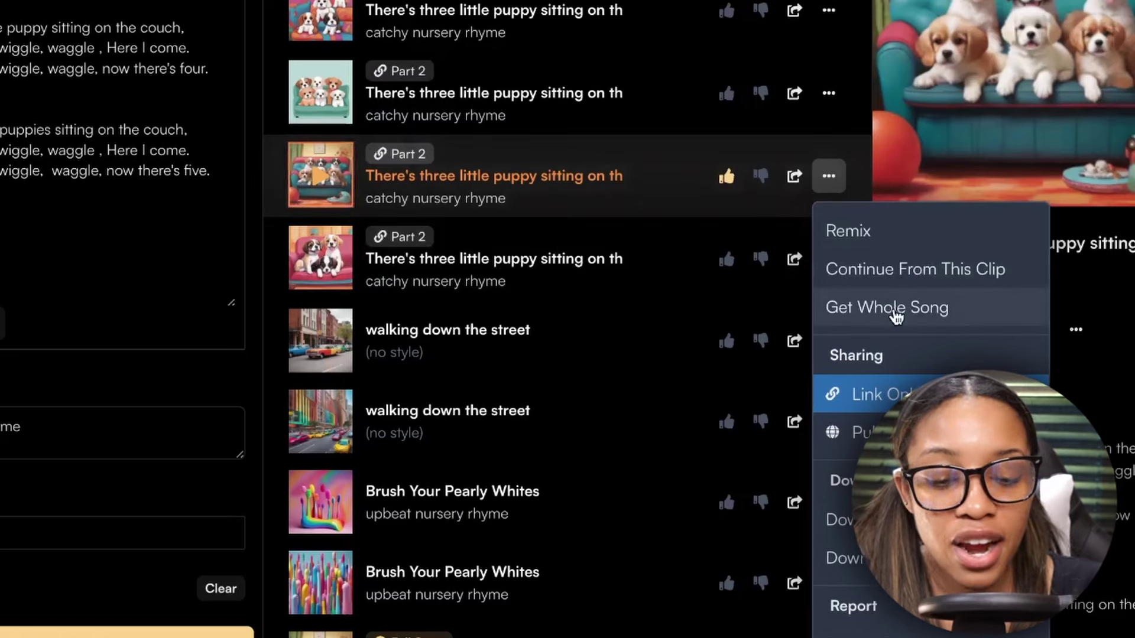
click(896, 317)
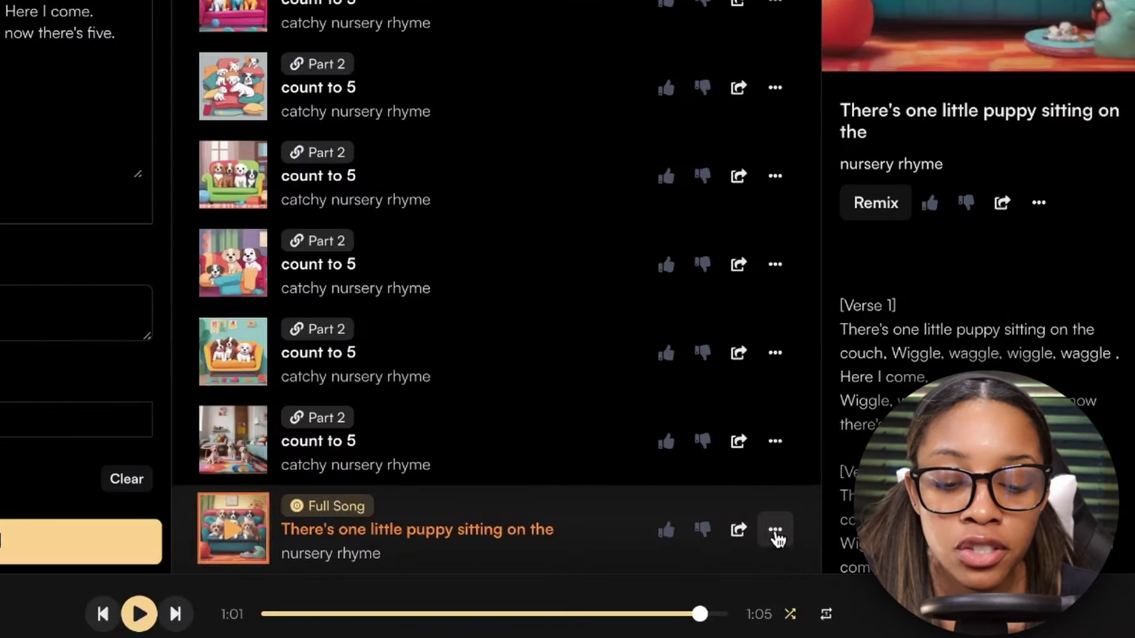
click(775, 530)
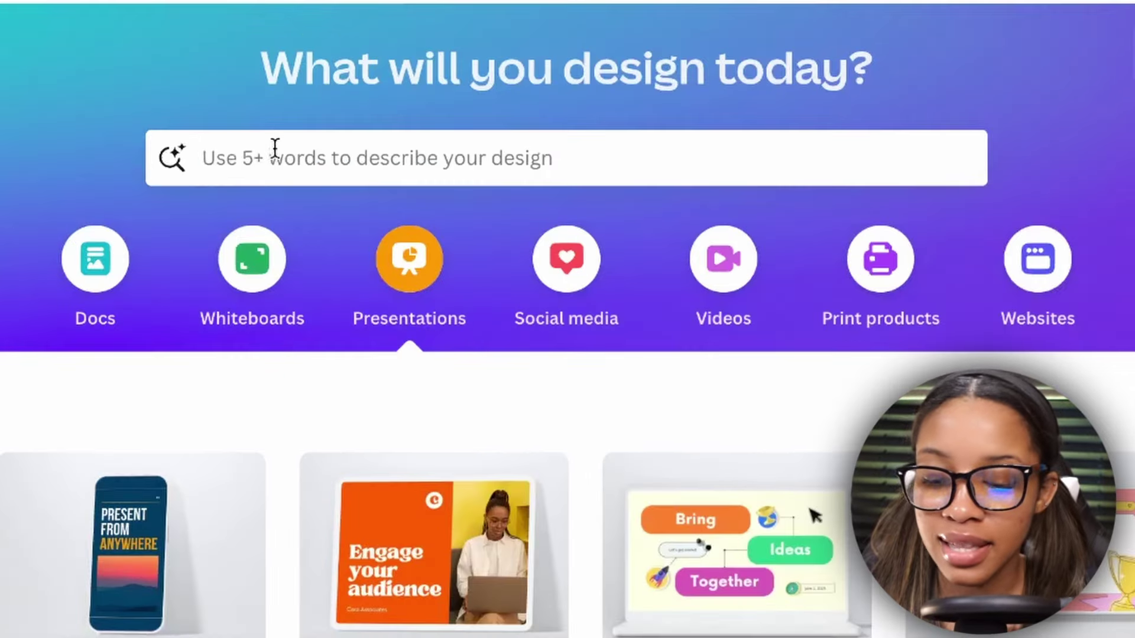
Switch to Canva, search for "youtube video" and create a blank YouTube video design
click(388, 172)
text(youtube video)
key(Return)
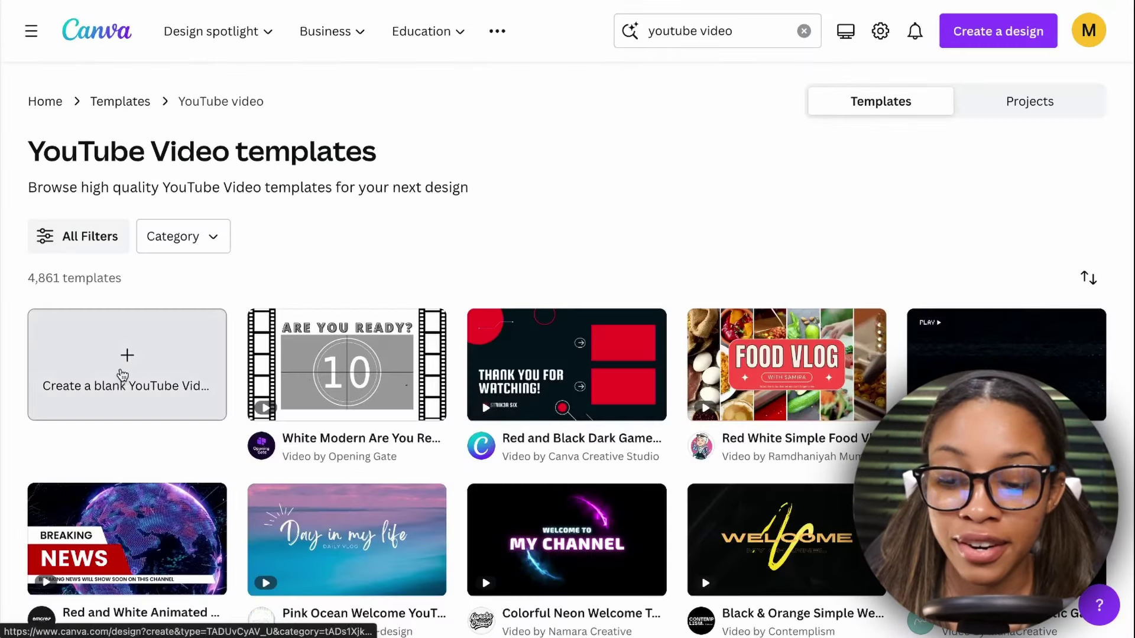
click(122, 375)
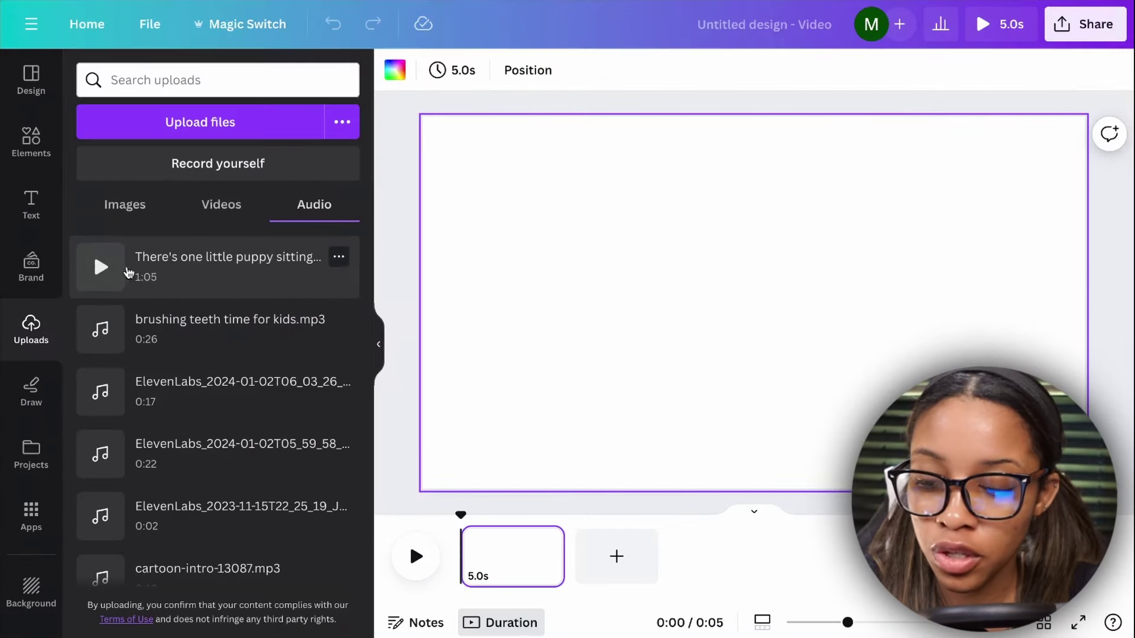
Add the uploaded 1:05 audio "There's one little puppy sitting on the" to the video's timeline
click(183, 276)
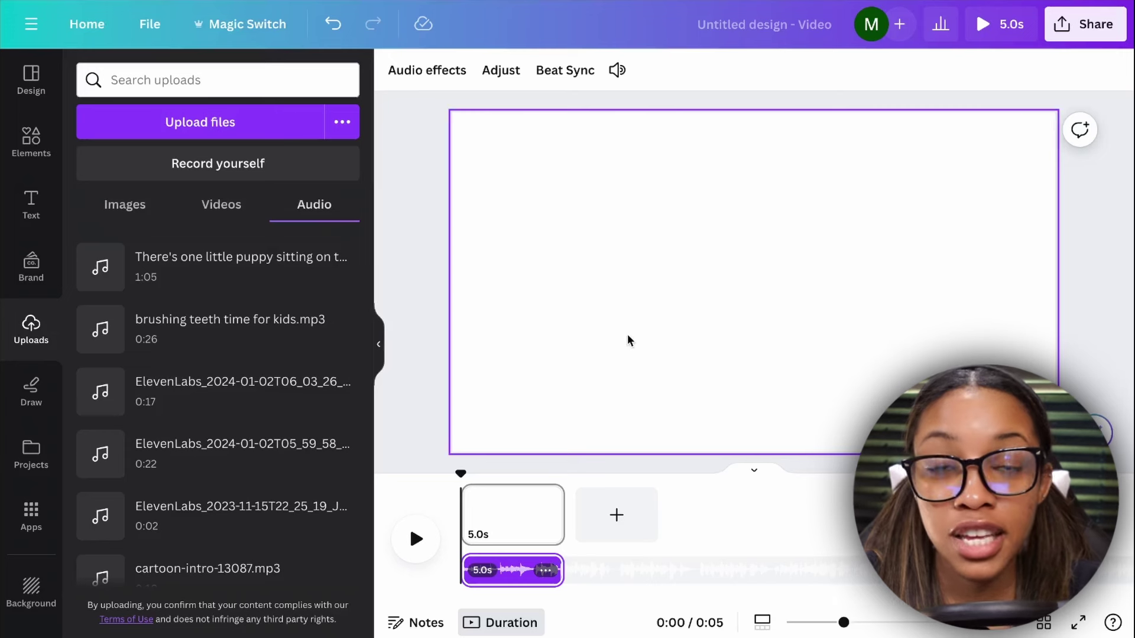
click(596, 350)
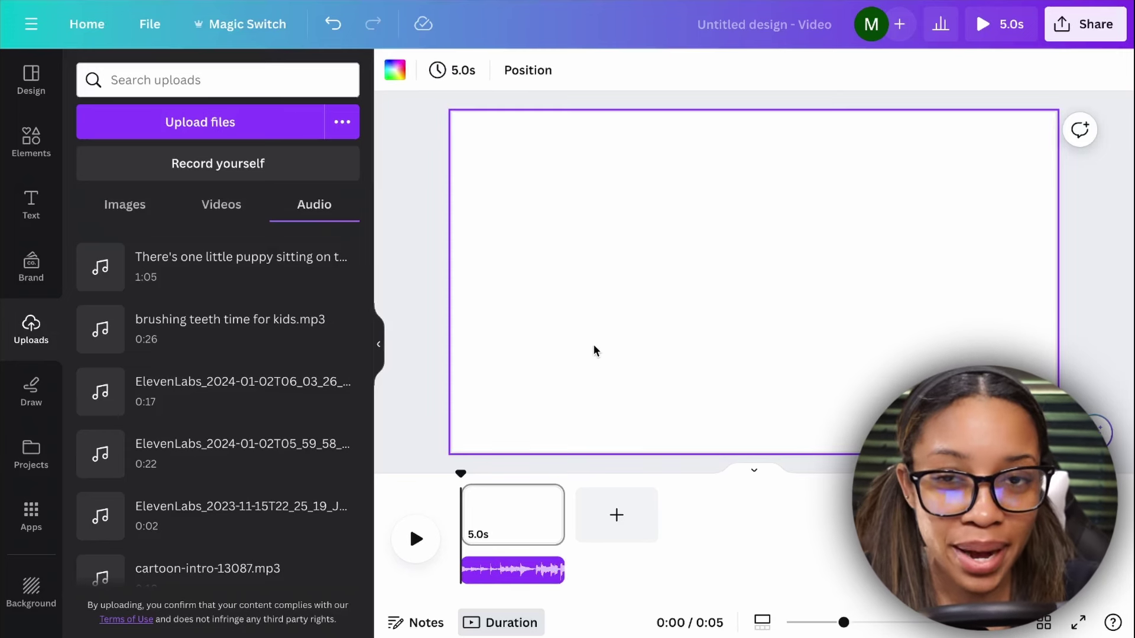
key(Delete)
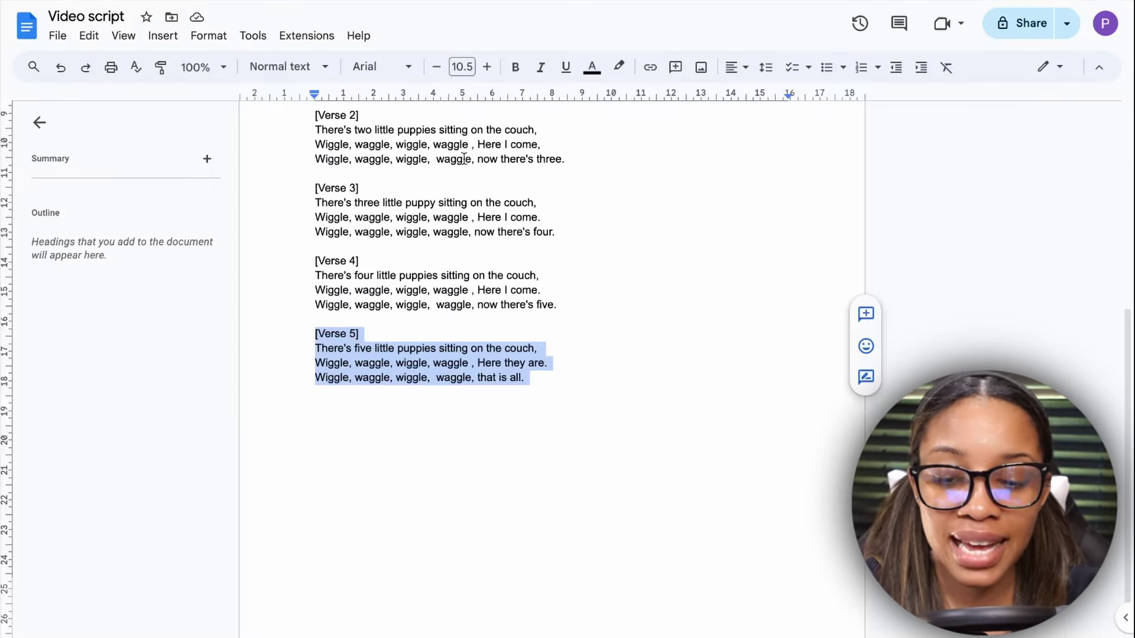
Check the puppy verses in the "Video script" document, and search Canva's graphics for "living room" to find a background
scroll(397, 305, up, 2)
scroll(397, 304, up, 1)
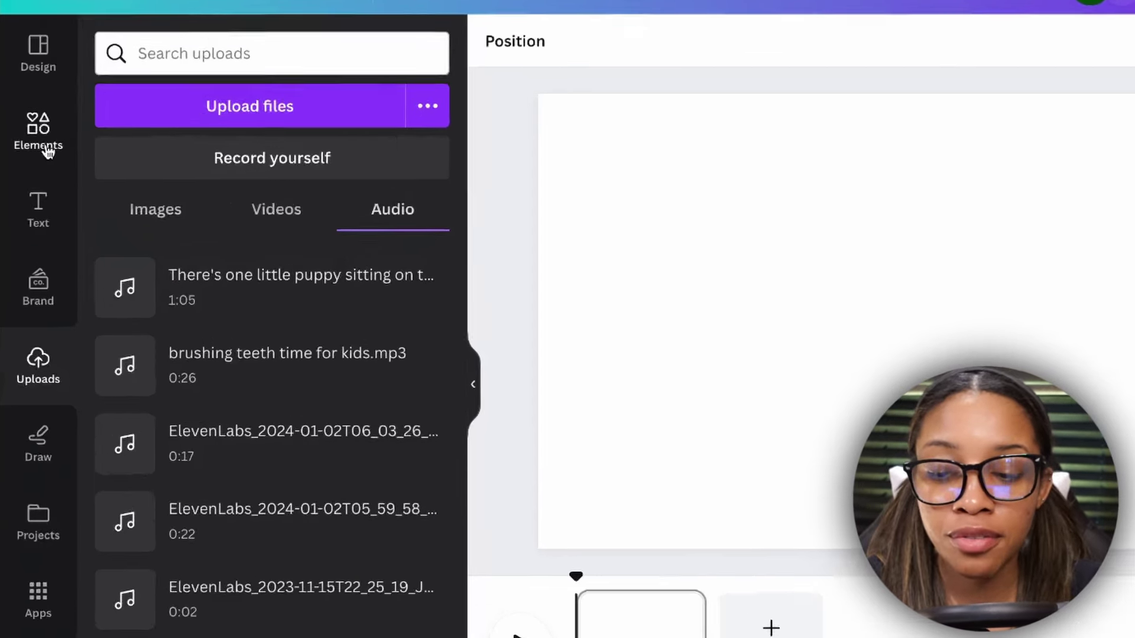
click(41, 148)
click(195, 80)
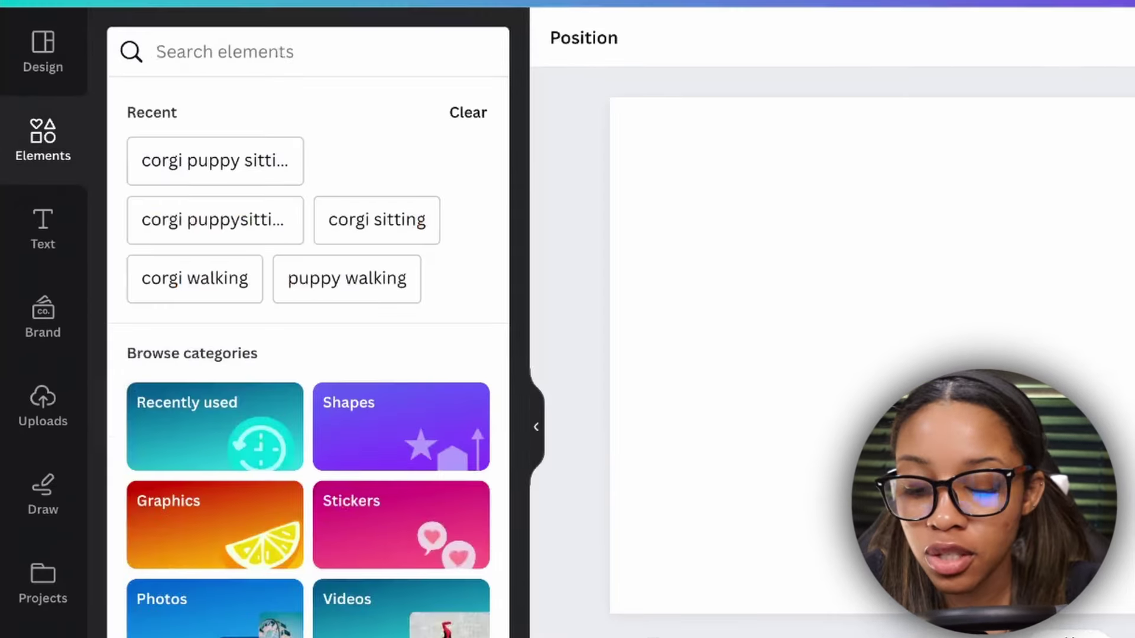
text(living room)
key(Return)
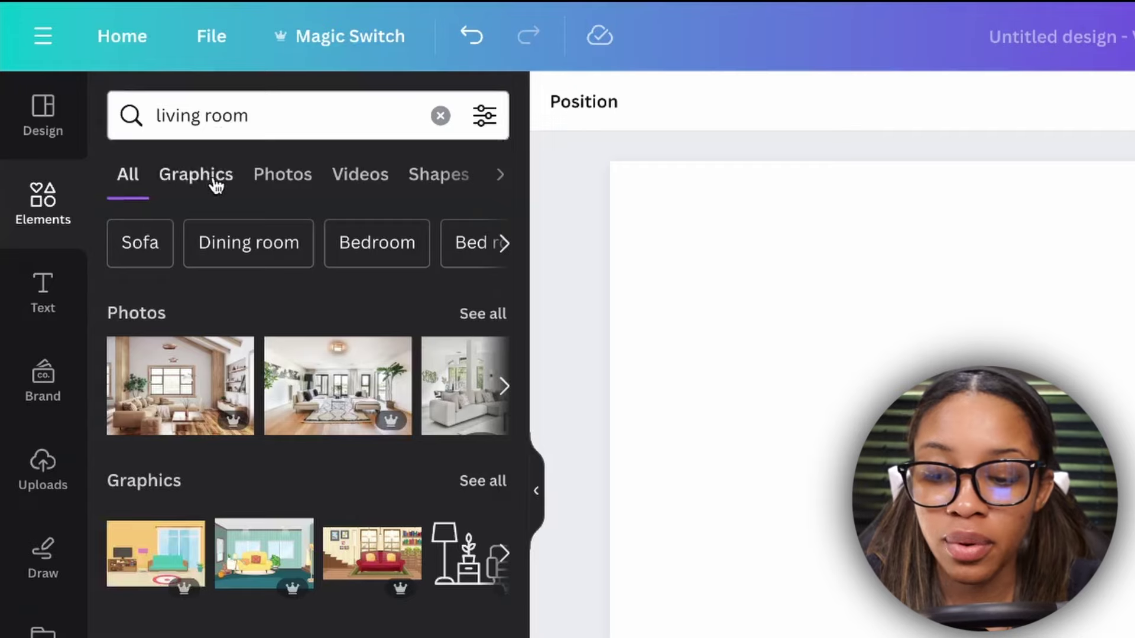
click(217, 186)
scroll(311, 583, down, 5)
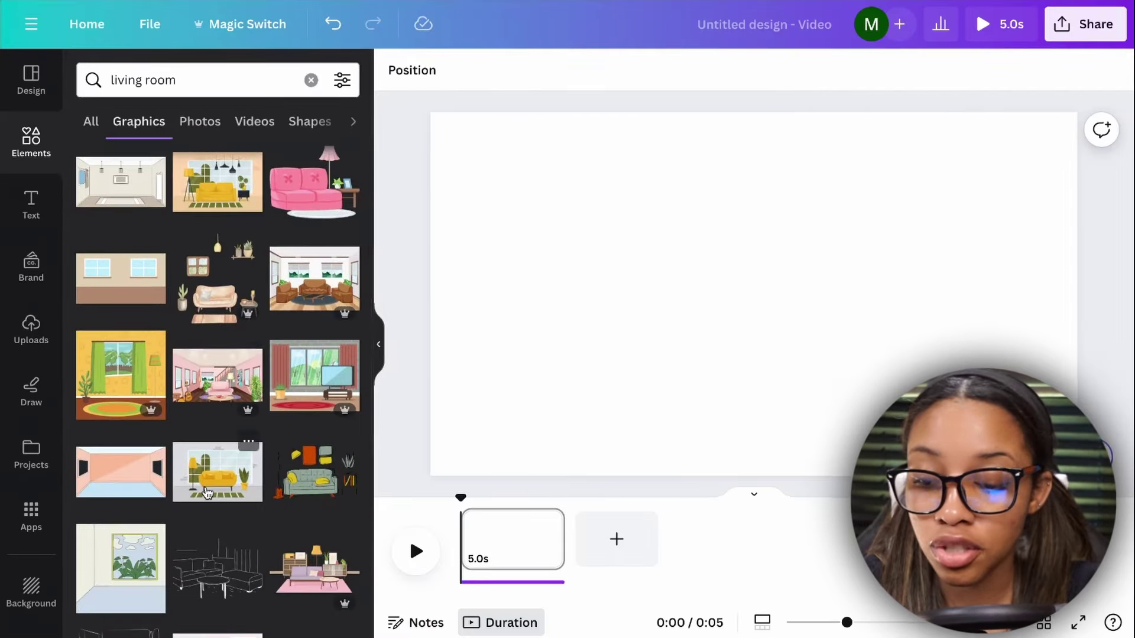
scroll(213, 473, up, 7)
scroll(225, 449, down, 2)
scroll(232, 434, up, 2)
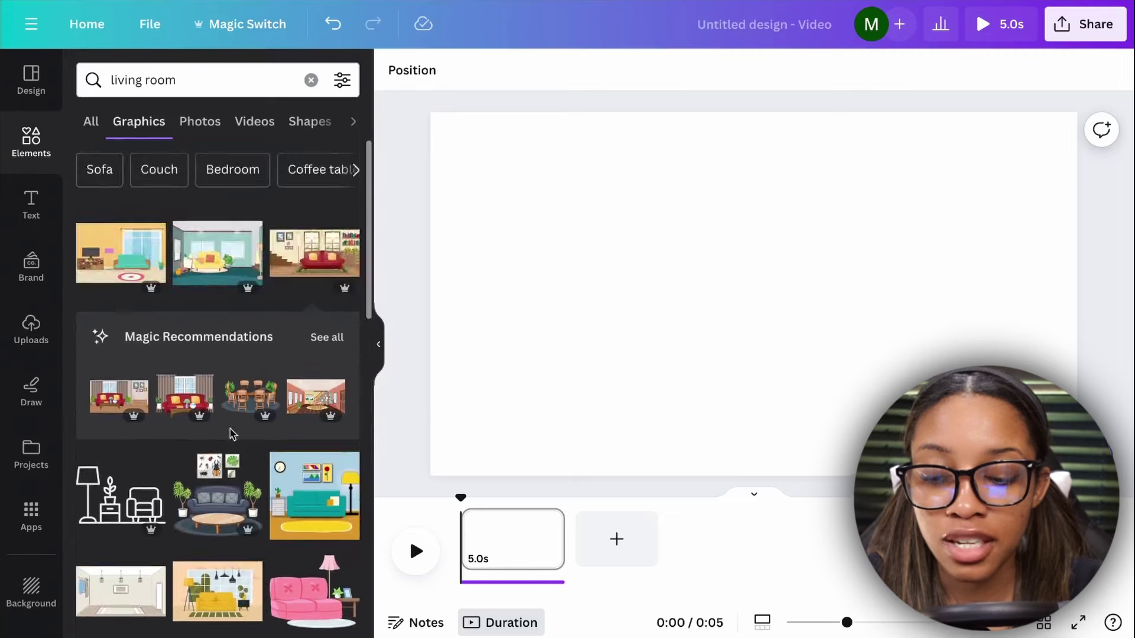
Place the blue living room graphic with the teal couch on the first page and enlarge it to cover the page
click(314, 496)
drag(785, 314, 606, 235)
drag(720, 358, 1064, 597)
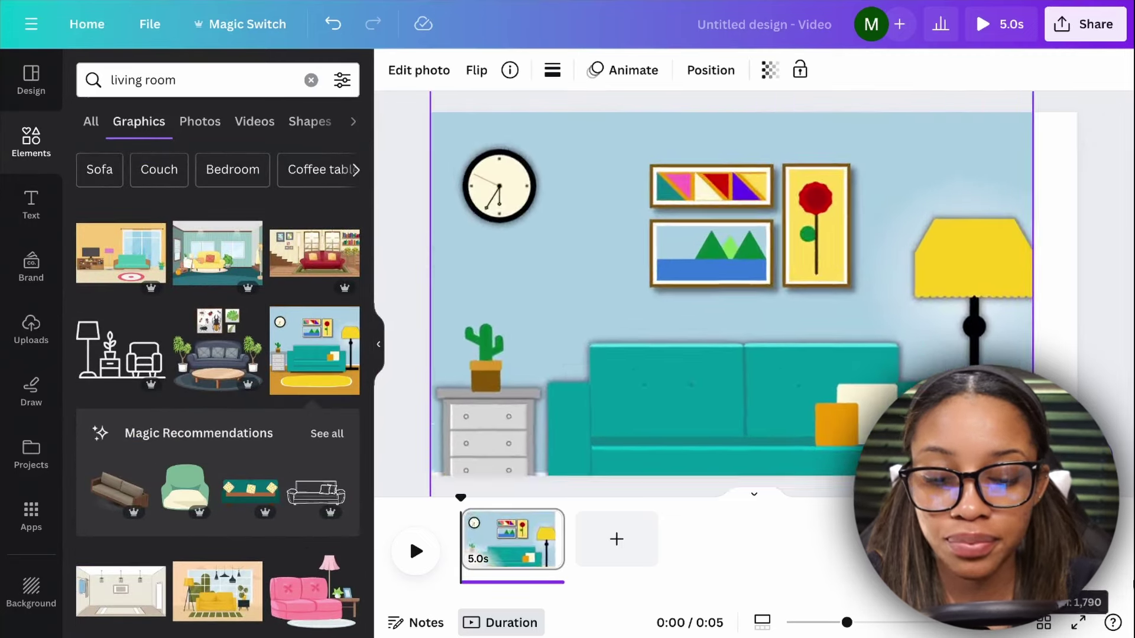
Add a second page and fill it with the yellow room graphic that has green curtains and a window
click(616, 538)
scroll(116, 470, down, 5)
click(116, 474)
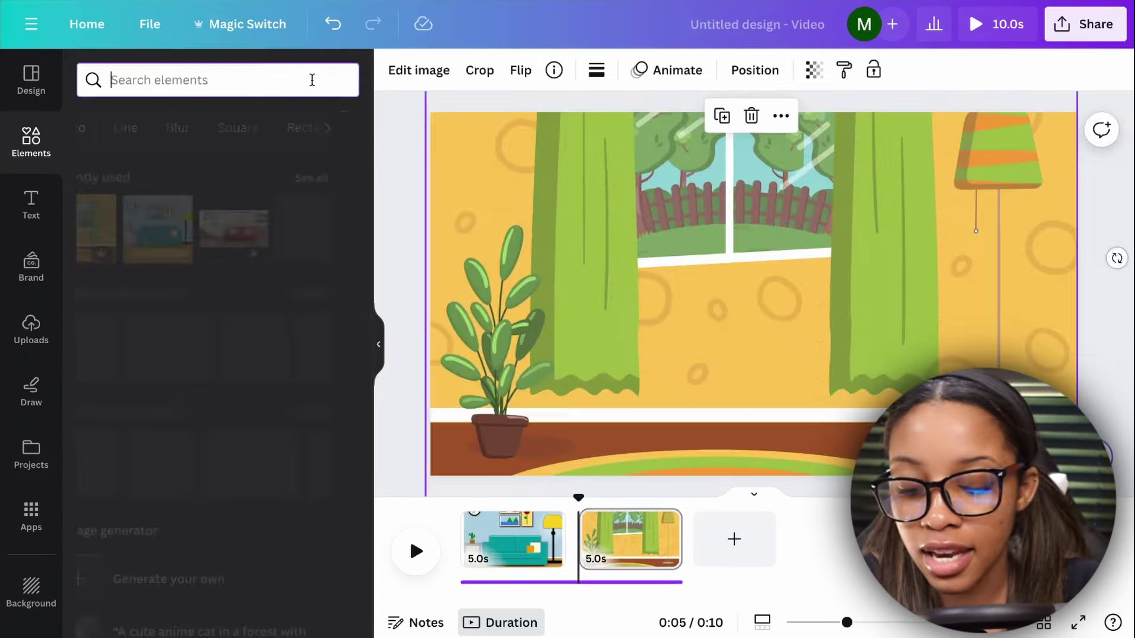
Search for "couch", place the blue couch enlarged in front of the second page's window, and recolour its brown legs dark brown
text(couch)
key(Return)
click(218, 341)
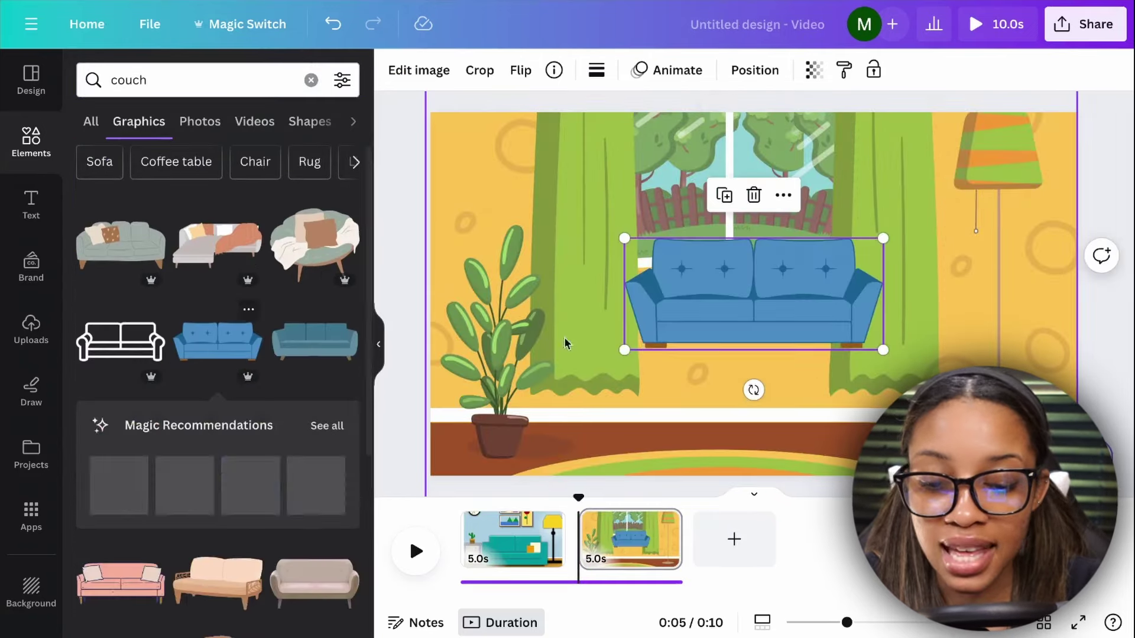
drag(619, 351, 430, 475)
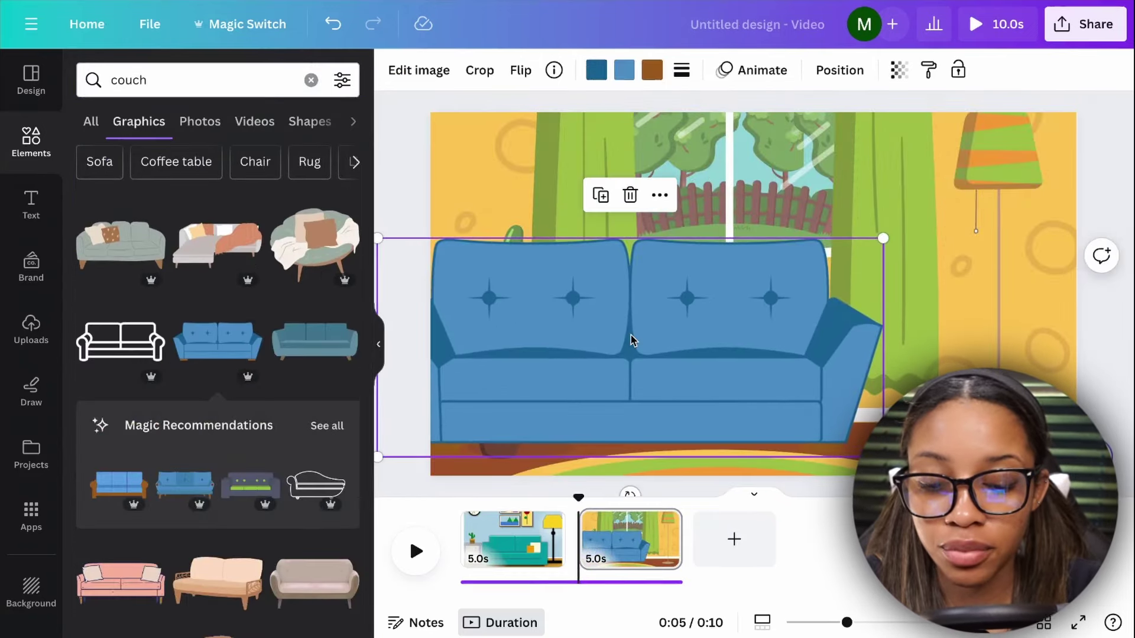
click(652, 69)
click(347, 408)
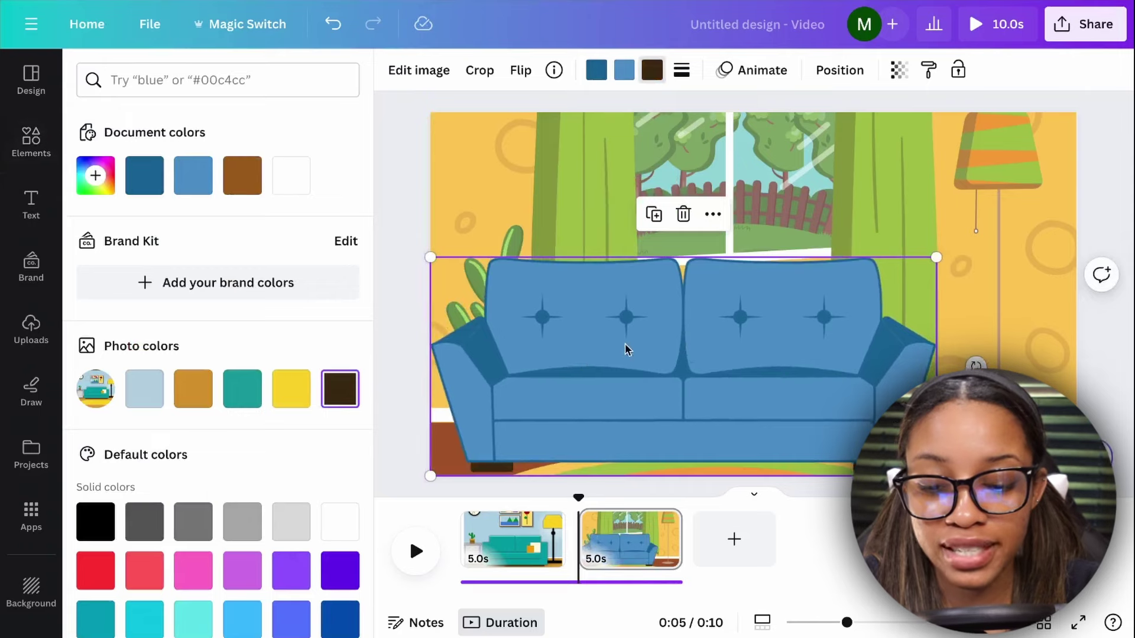
click(532, 539)
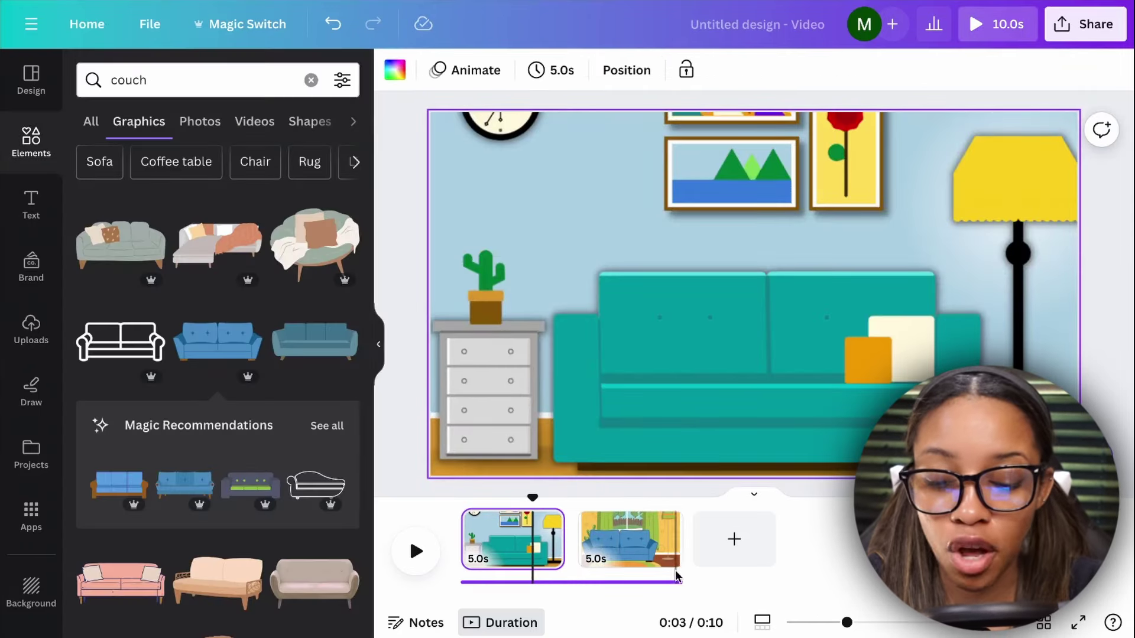
scroll(201, 394, down, 15)
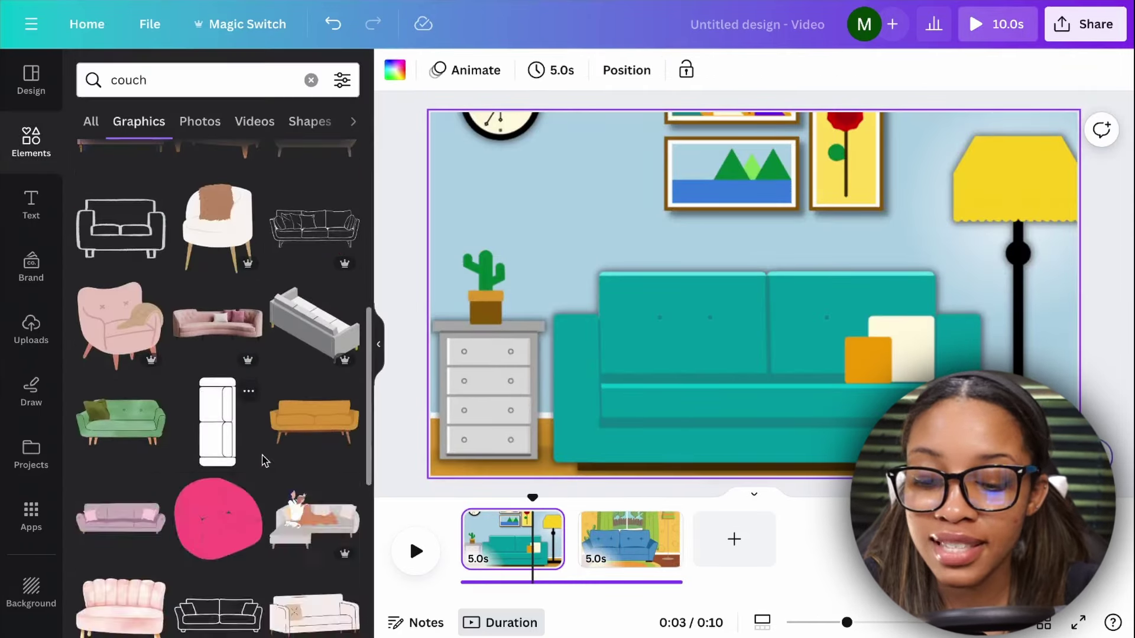
scroll(263, 461, up, 15)
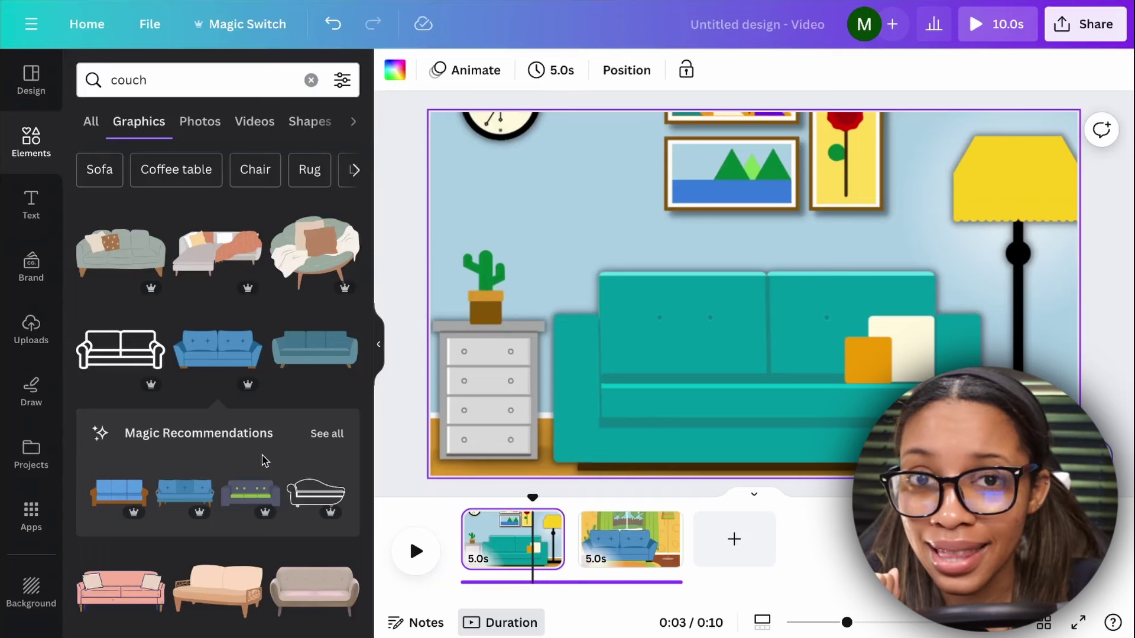
Search the Canva apps for "magic me" and open Magic Media
scroll(36, 508, down, 5)
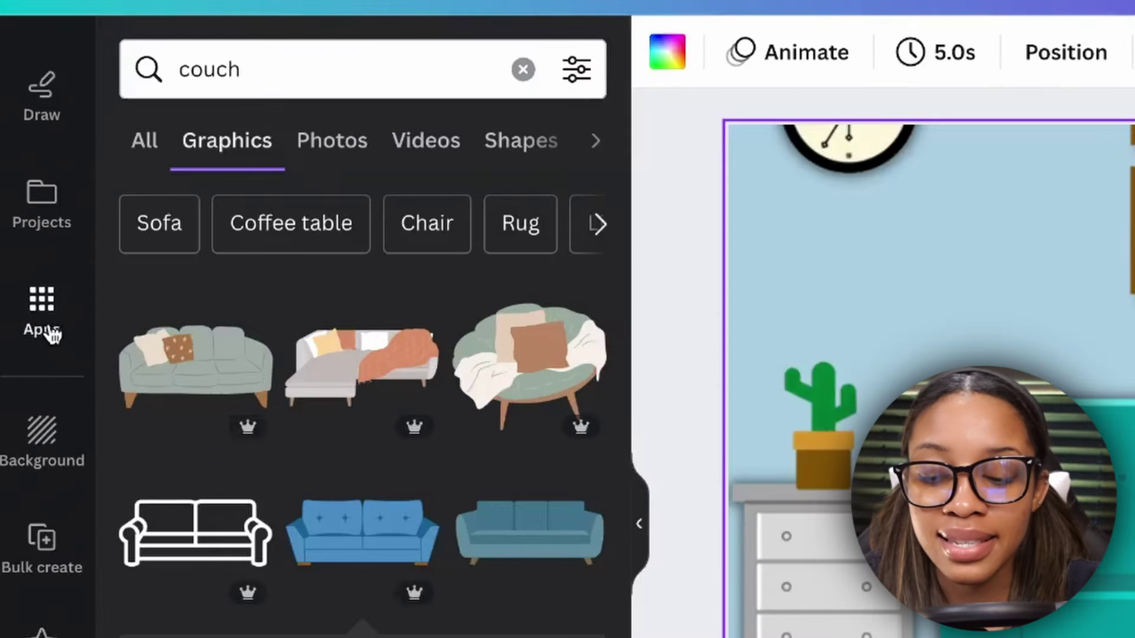
click(42, 308)
click(302, 71)
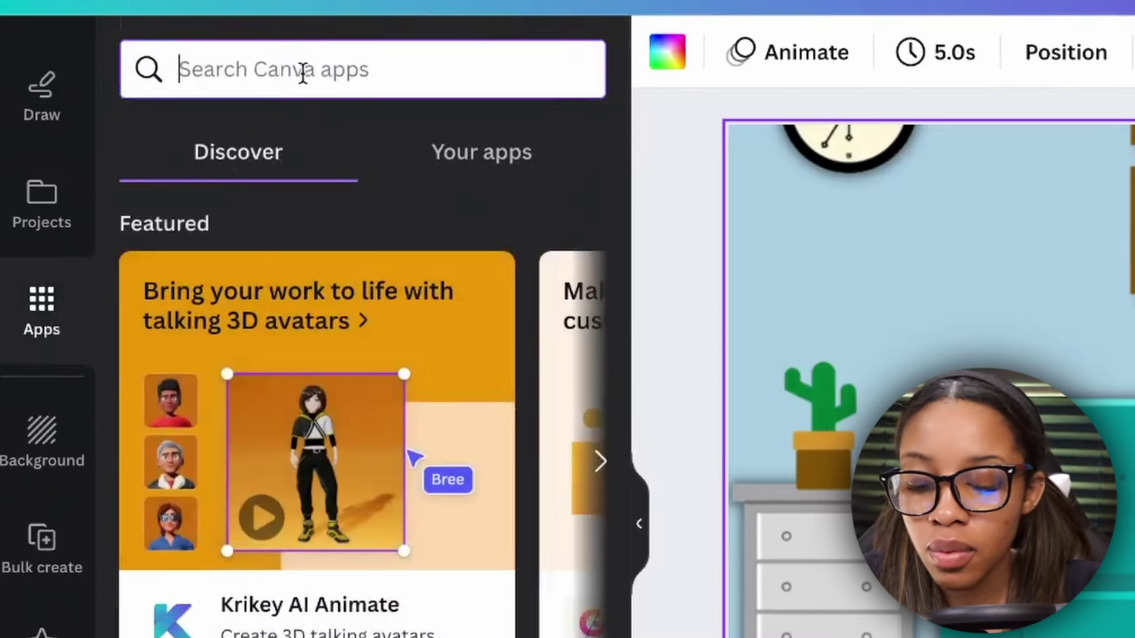
text(magic me)
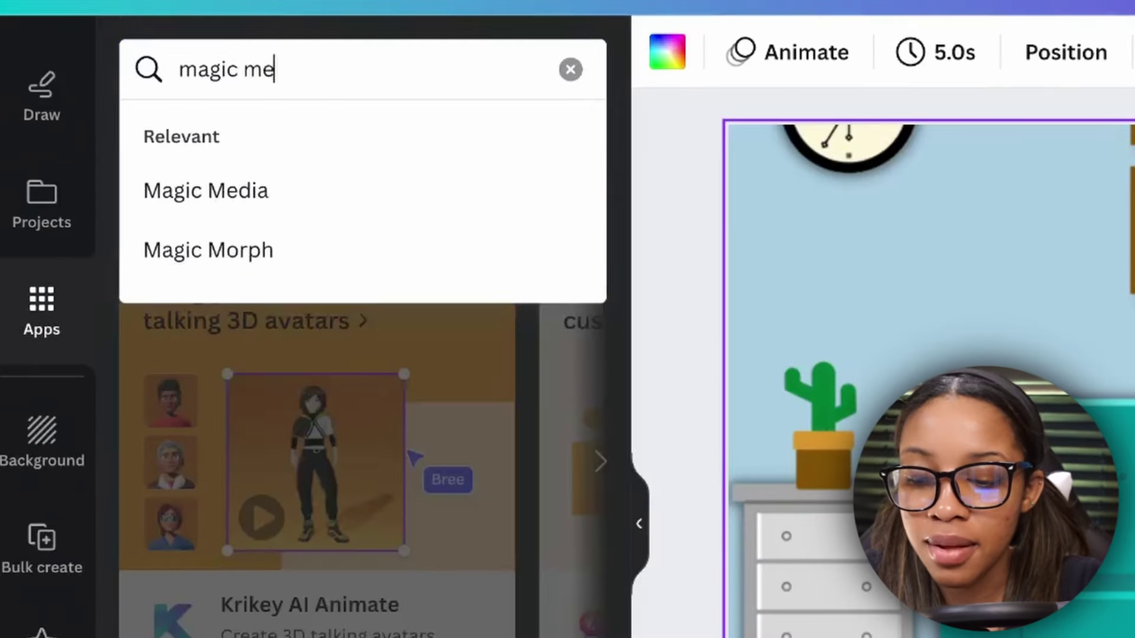
click(155, 190)
Describe the image as "empty living room wall and floor with no furniture" and choose the Watercolor style
click(173, 204)
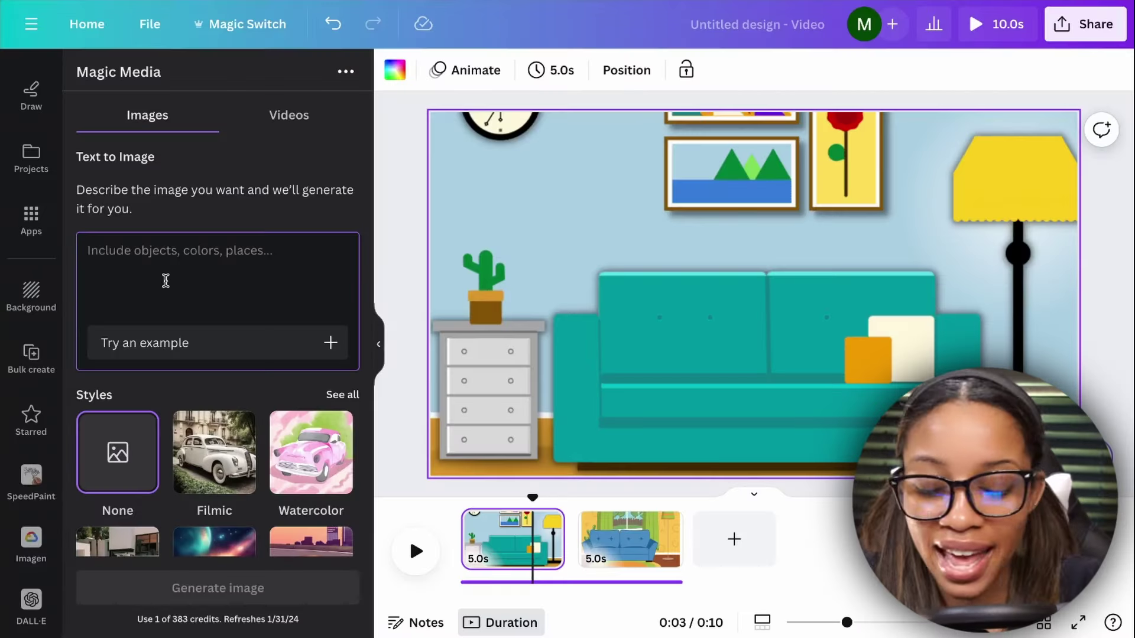
text(empty living room wall and floor with no furniture)
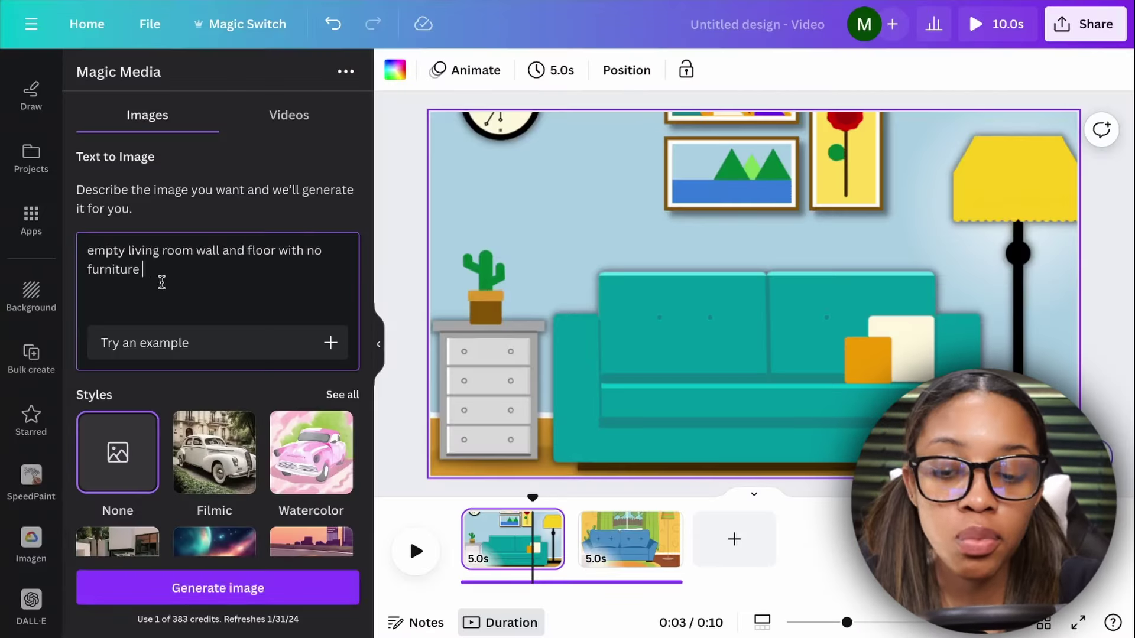
scroll(231, 342, down, 2)
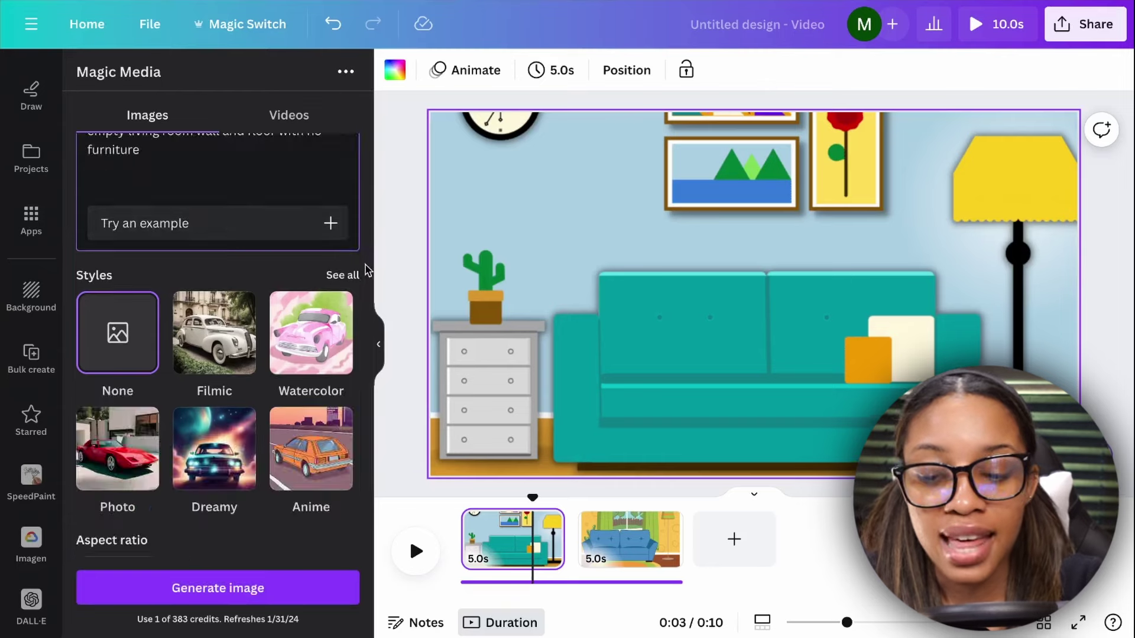
click(343, 277)
scroll(279, 373, down, 5)
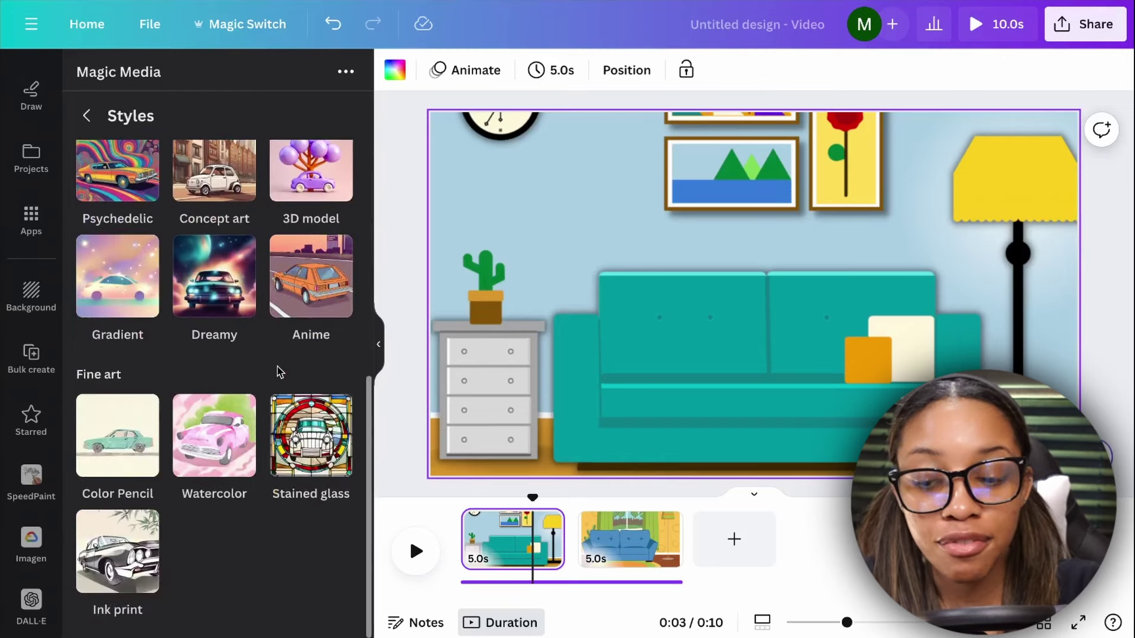
scroll(279, 372, up, 5)
scroll(250, 445, down, 4)
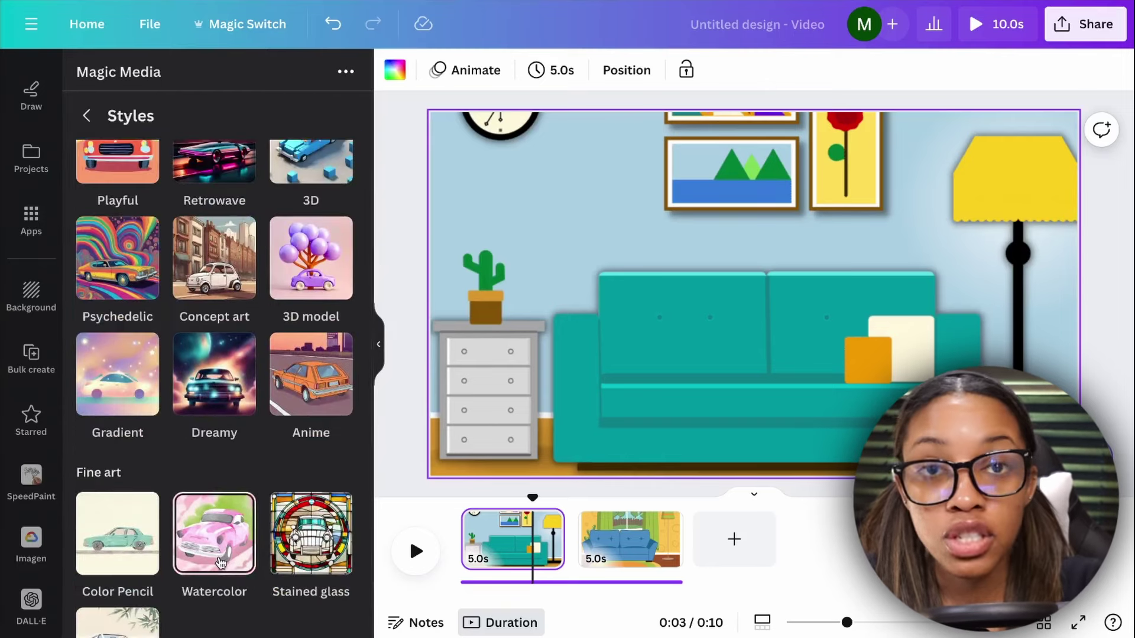
click(220, 547)
Set the aspect ratio to Landscape and generate the living room images
scroll(249, 424, down, 4)
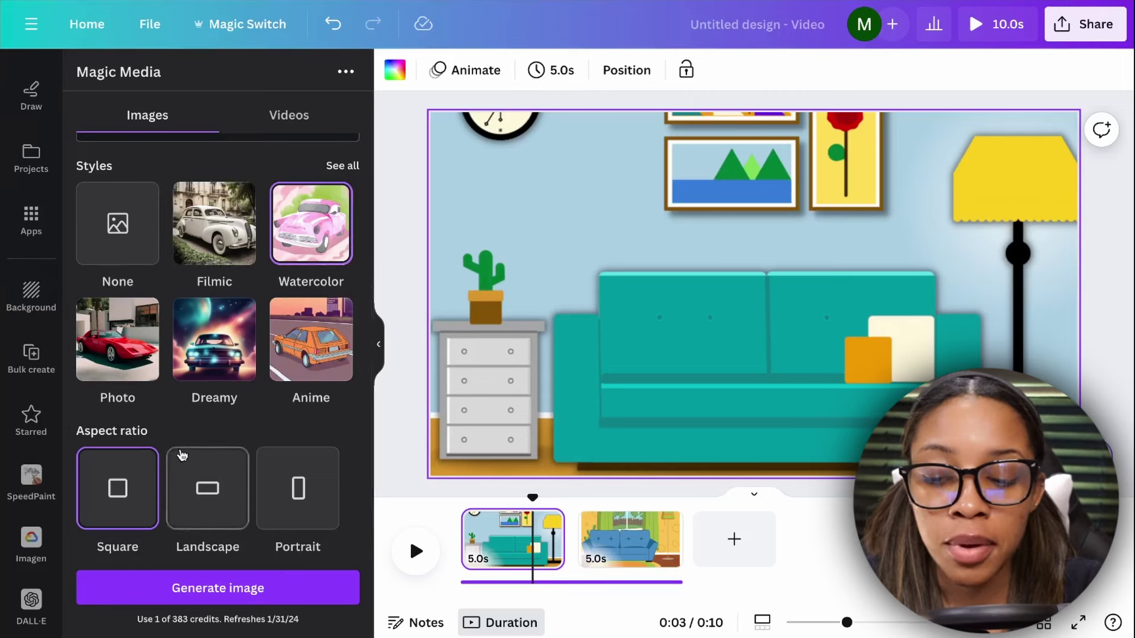
click(214, 491)
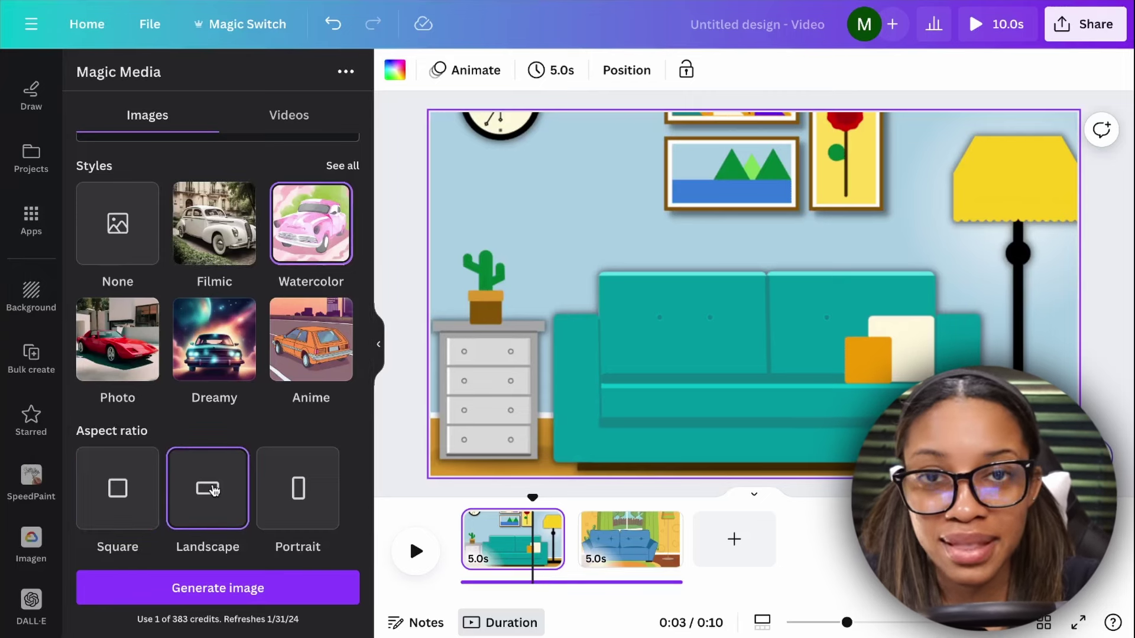
click(207, 594)
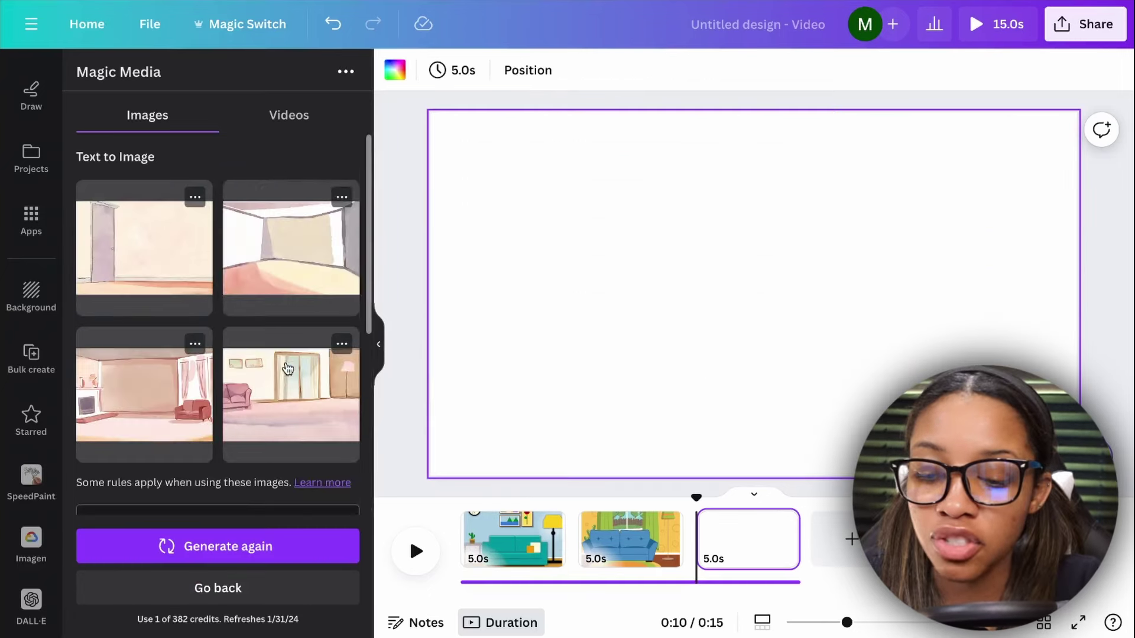
Fill a new third page with the generated plain wall with a purple door, shifted up to show the floor
scroll(274, 366, down, 3)
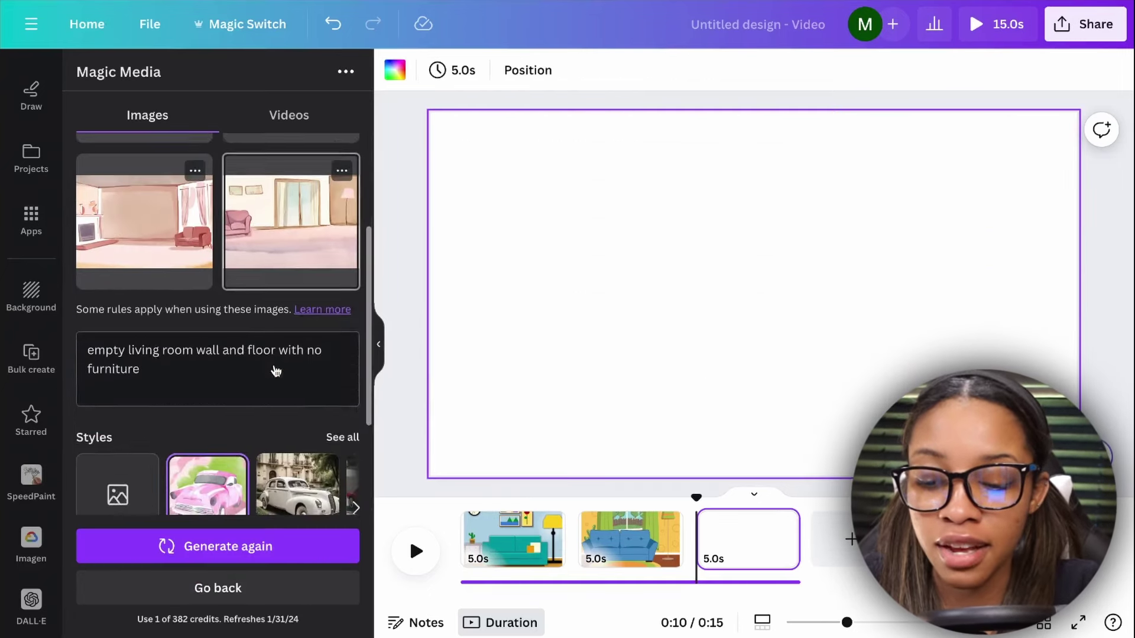
scroll(254, 384, up, 3)
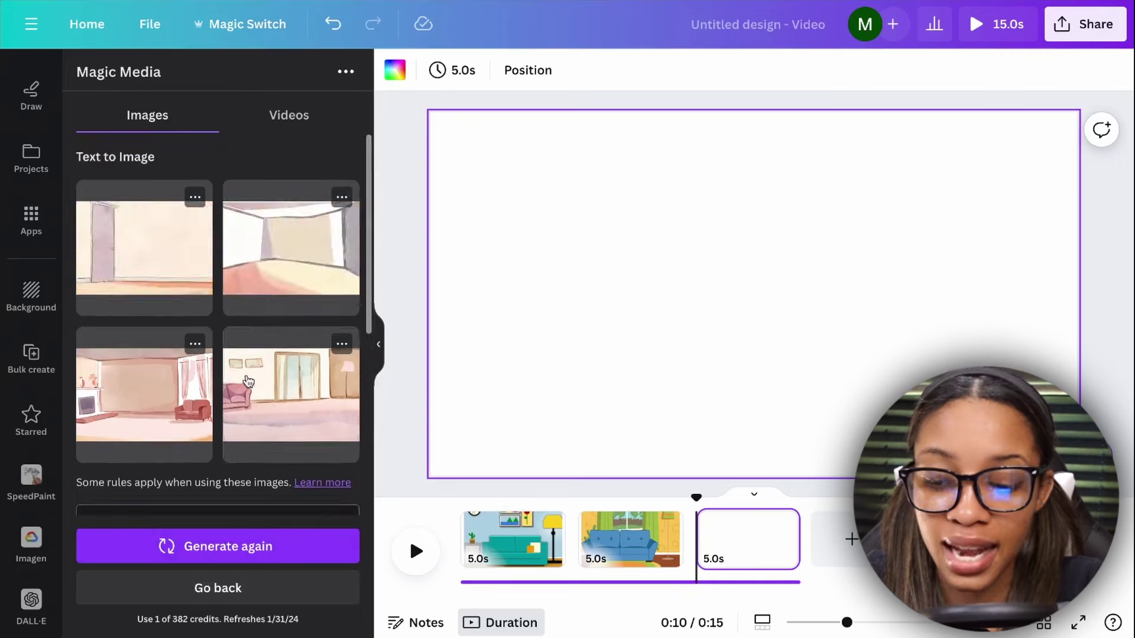
click(157, 258)
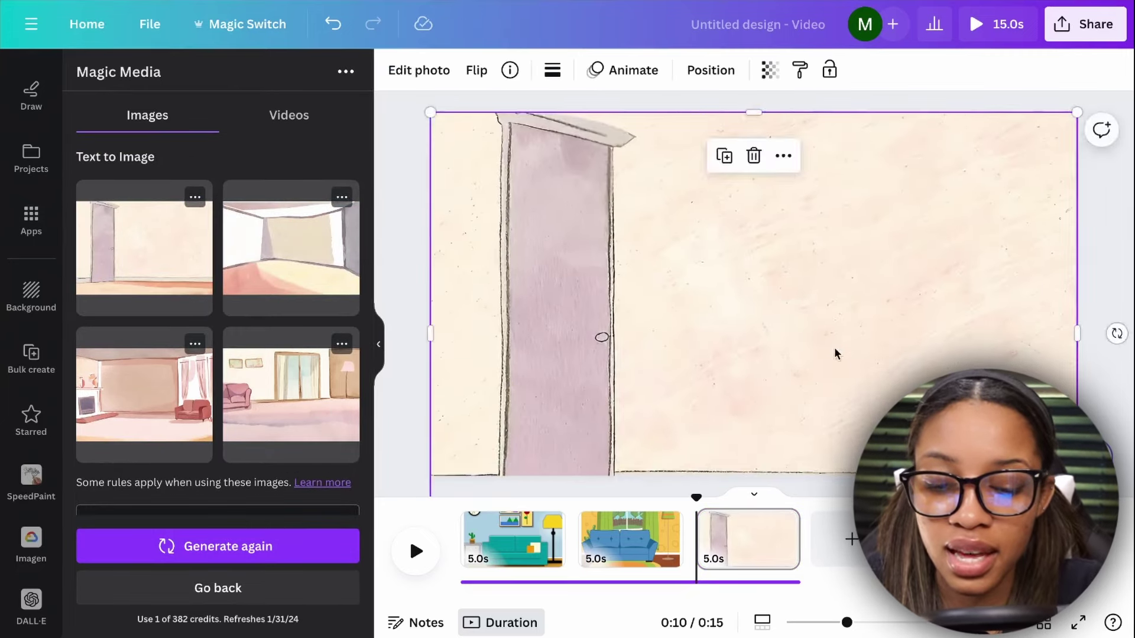
drag(836, 352, 834, 292)
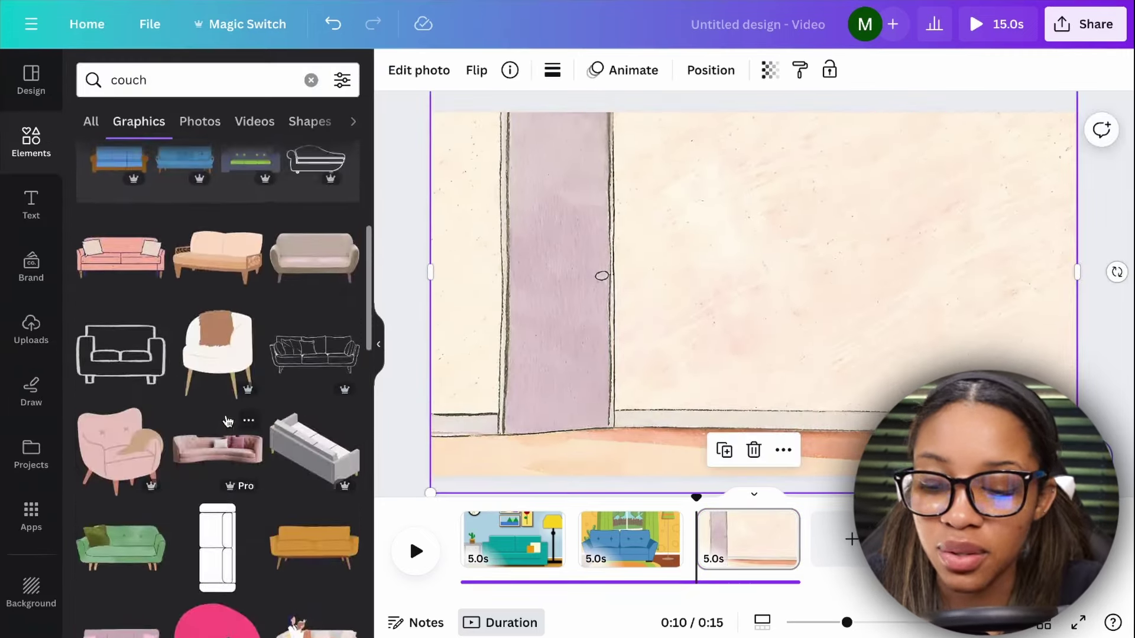
Place the blue couch graphic on the third page, enlarged and standing on the floor in front of the purple door
scroll(227, 421, up, 5)
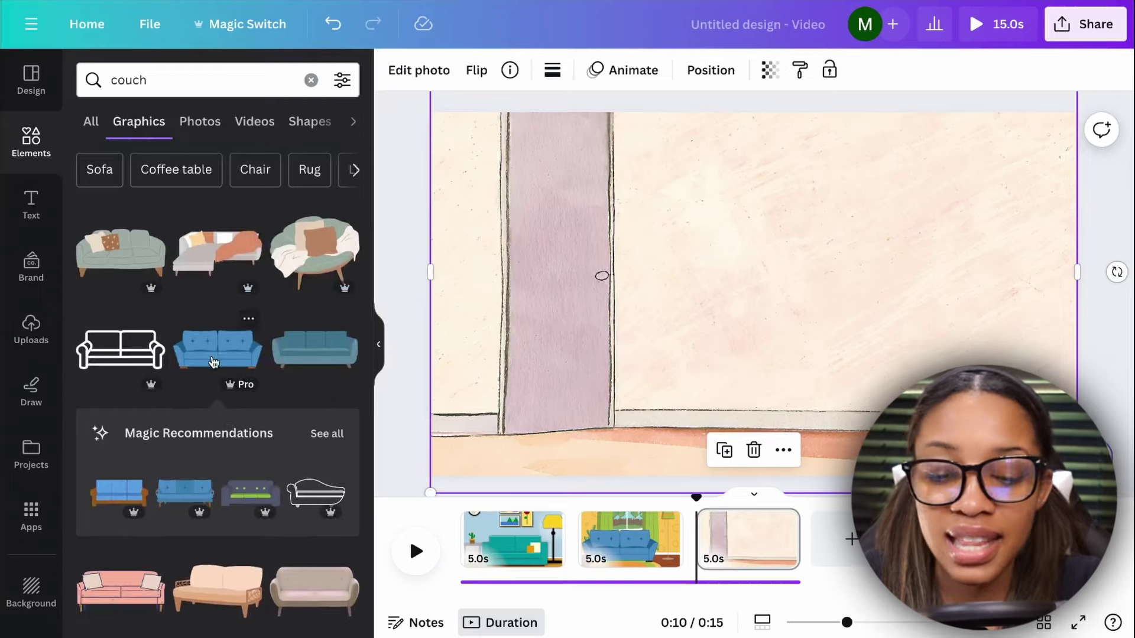
click(214, 361)
drag(884, 314, 776, 368)
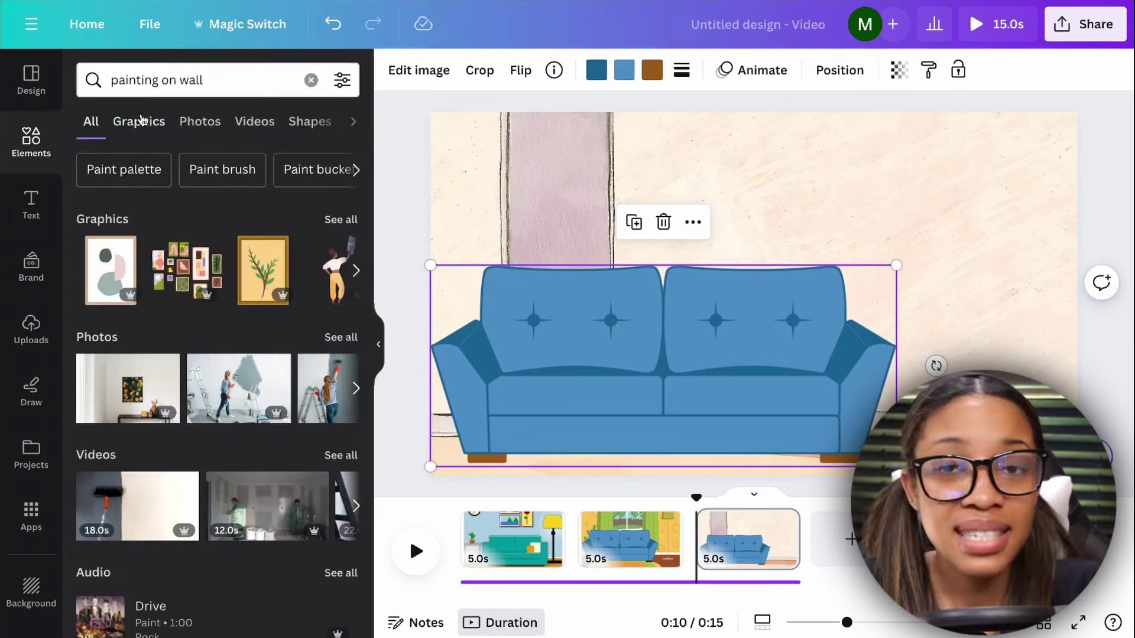
Search the graphics for "painting on wall" and hang the framed abstract-shapes painting on the wall to the right above the couch
click(141, 120)
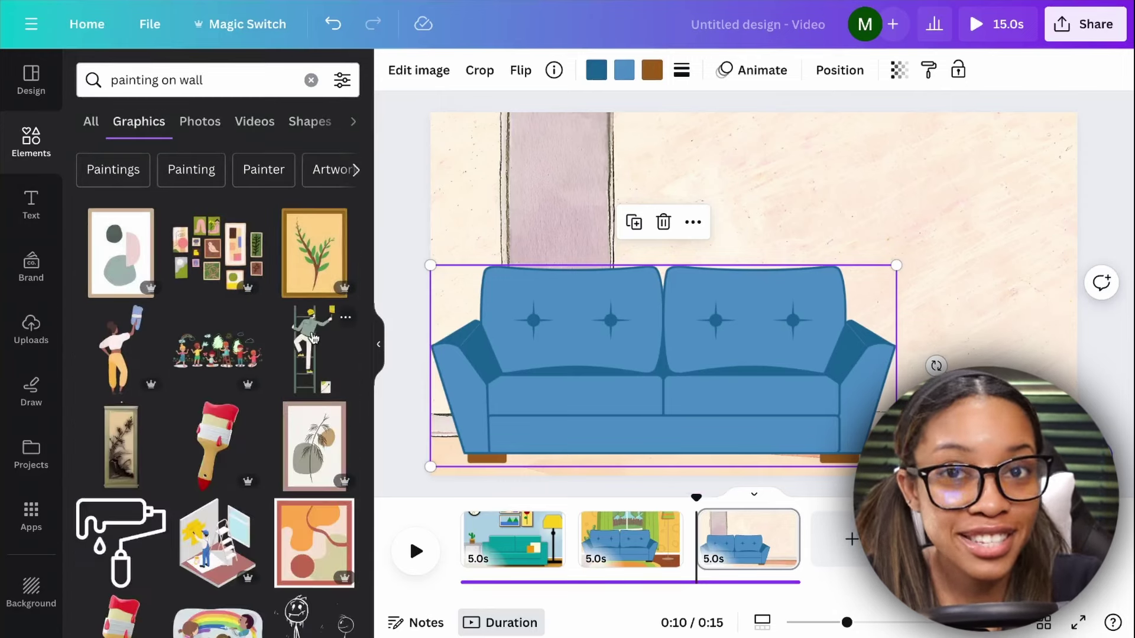
click(114, 261)
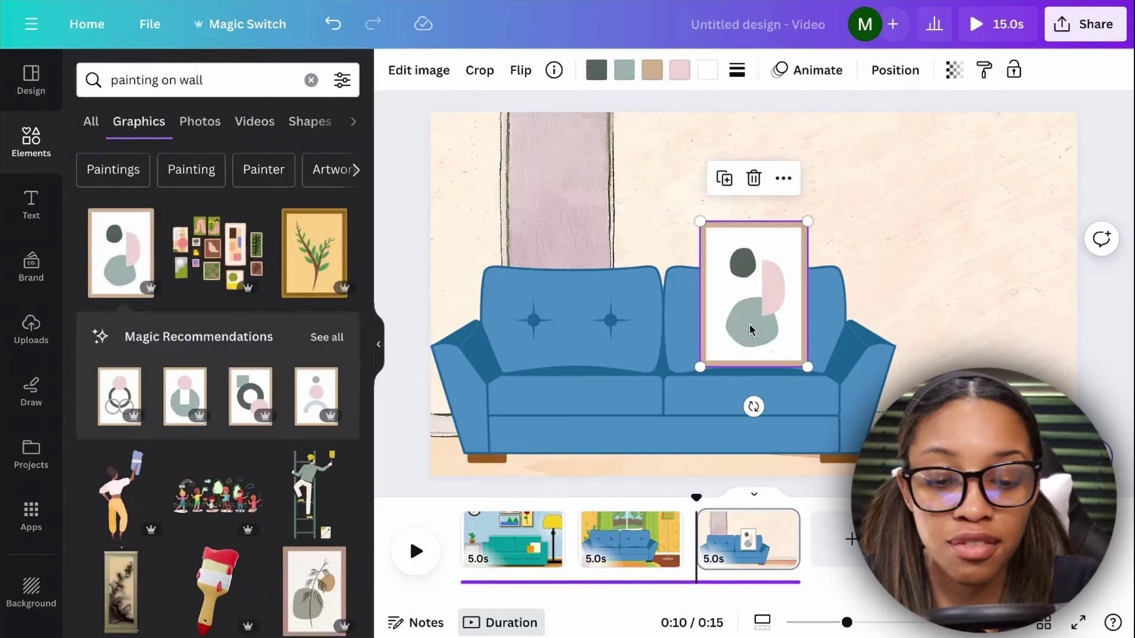
mouse_move(751, 326)
mouse_down()
mouse_move(957, 273)
mouse_move(961, 262)
mouse_up()
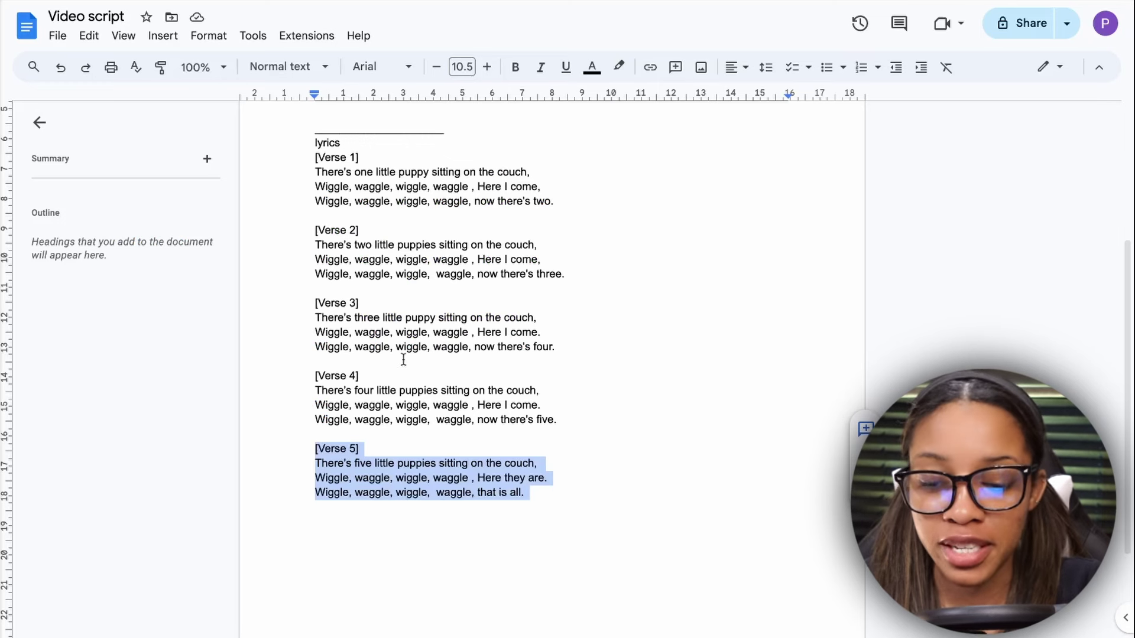
Check the puppy verses in the "Video script" document, and search Canva's graphics for "corgi puppy sitting"
scroll(380, 331, up, 2)
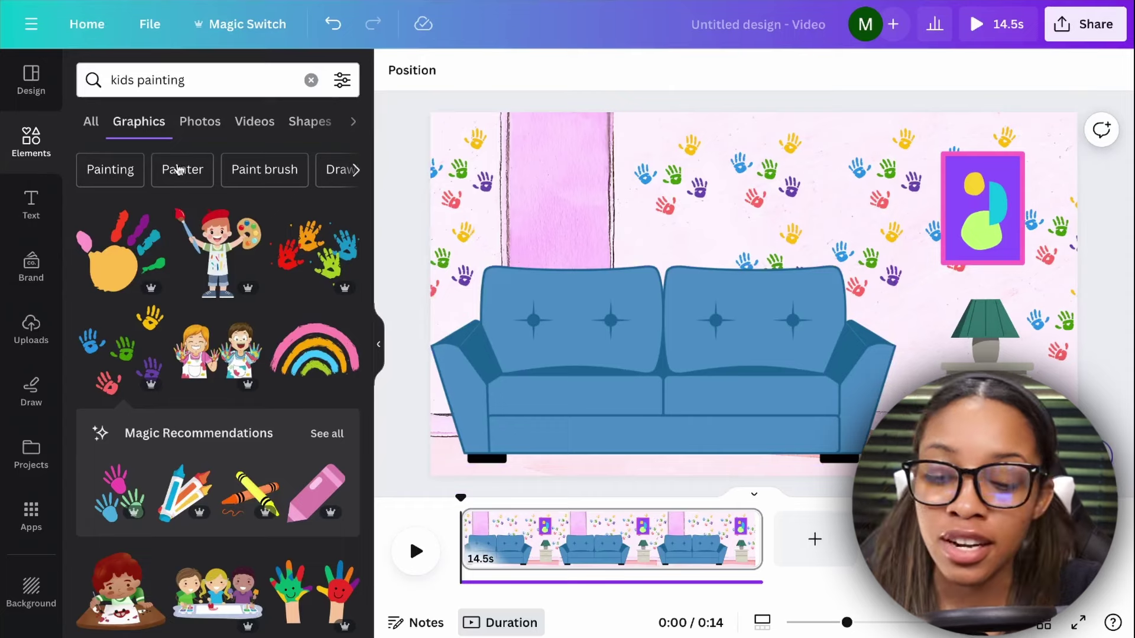
click(32, 142)
click(222, 76)
text(corgi puppy sitting)
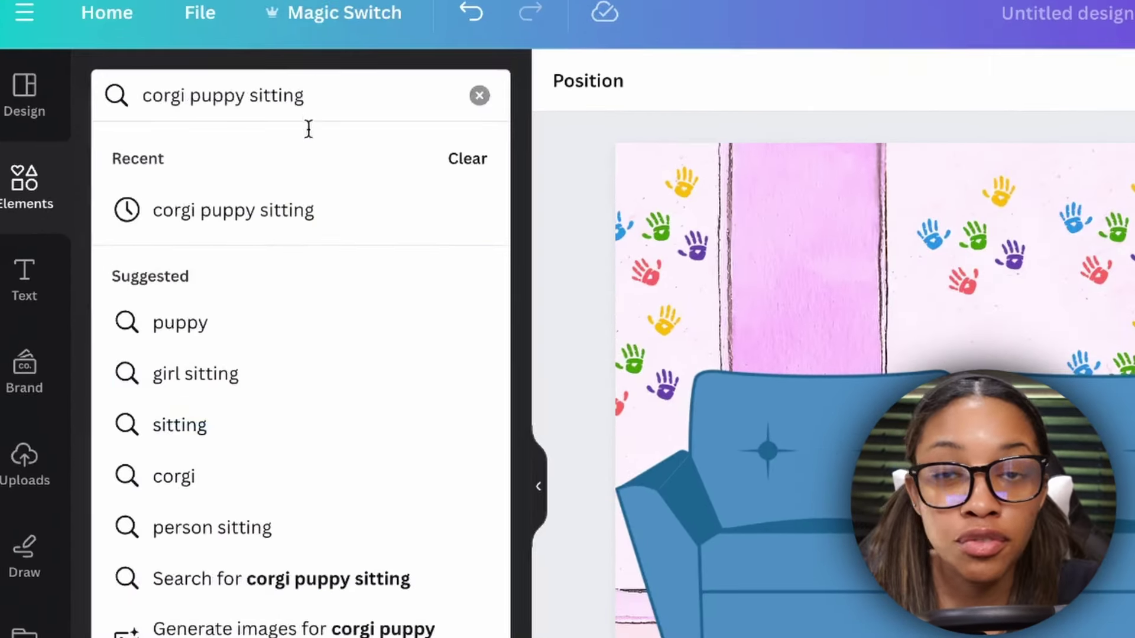
key(Return)
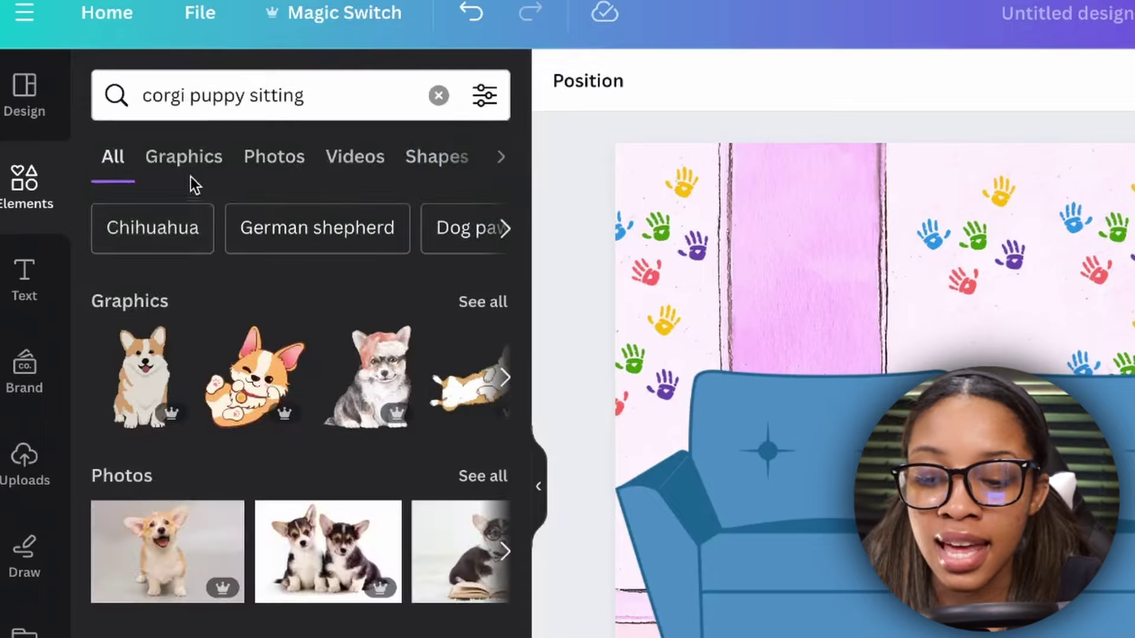
click(192, 172)
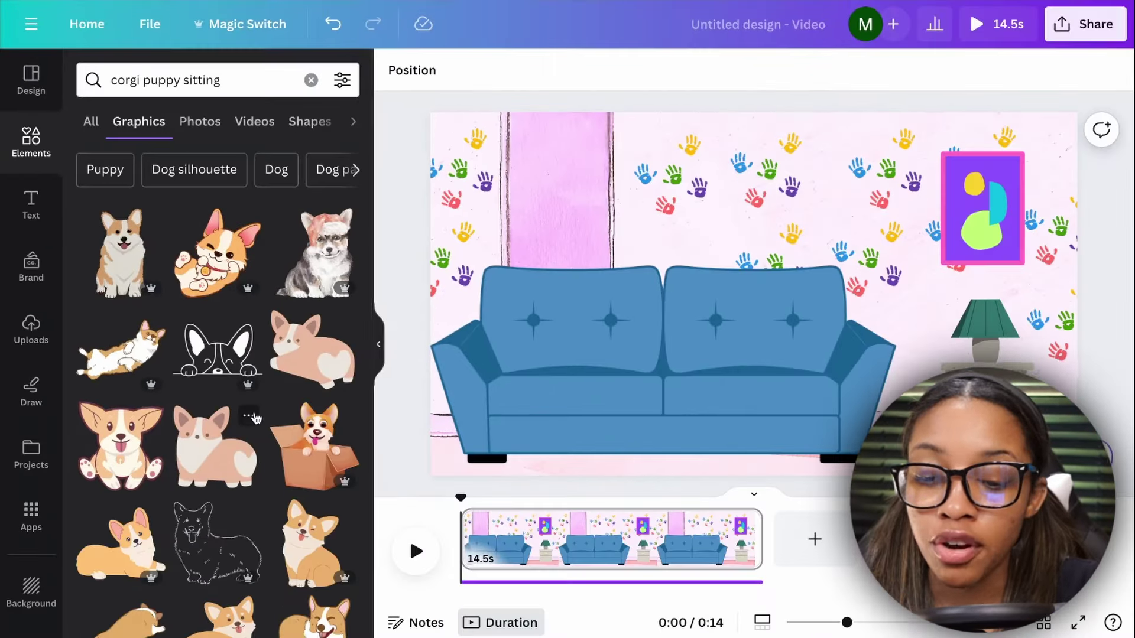
Place the winking, sitting corgi graphic on the left seat of the blue couch
scroll(241, 512, down, 5)
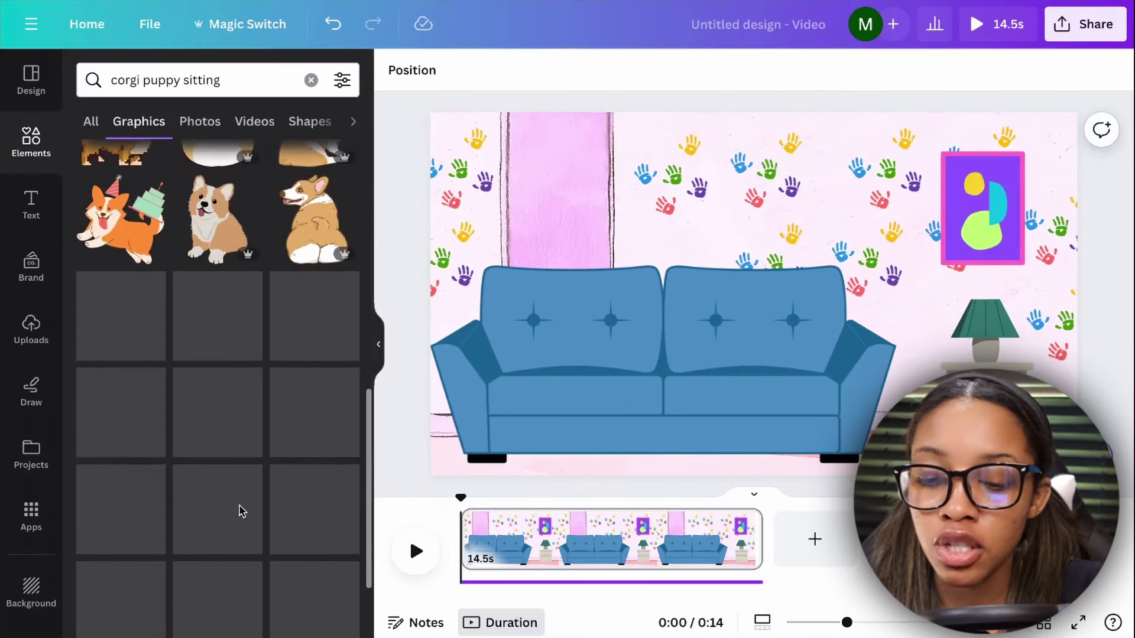
scroll(241, 512, up, 5)
scroll(242, 512, down, 1)
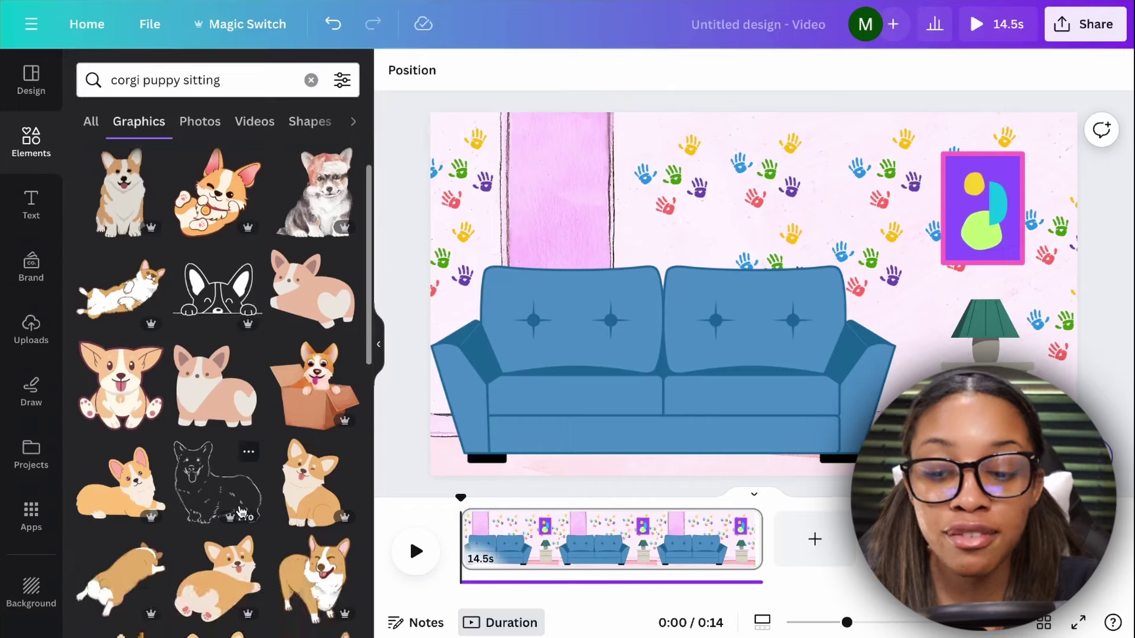
scroll(261, 477, up, 1)
scroll(266, 476, down, 2)
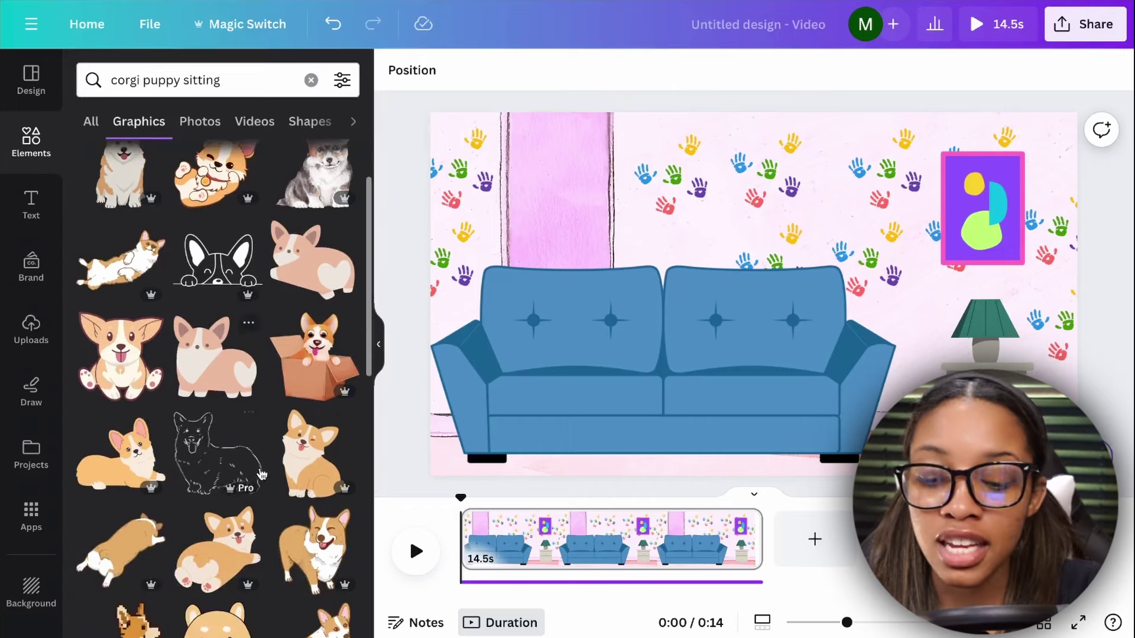
click(306, 468)
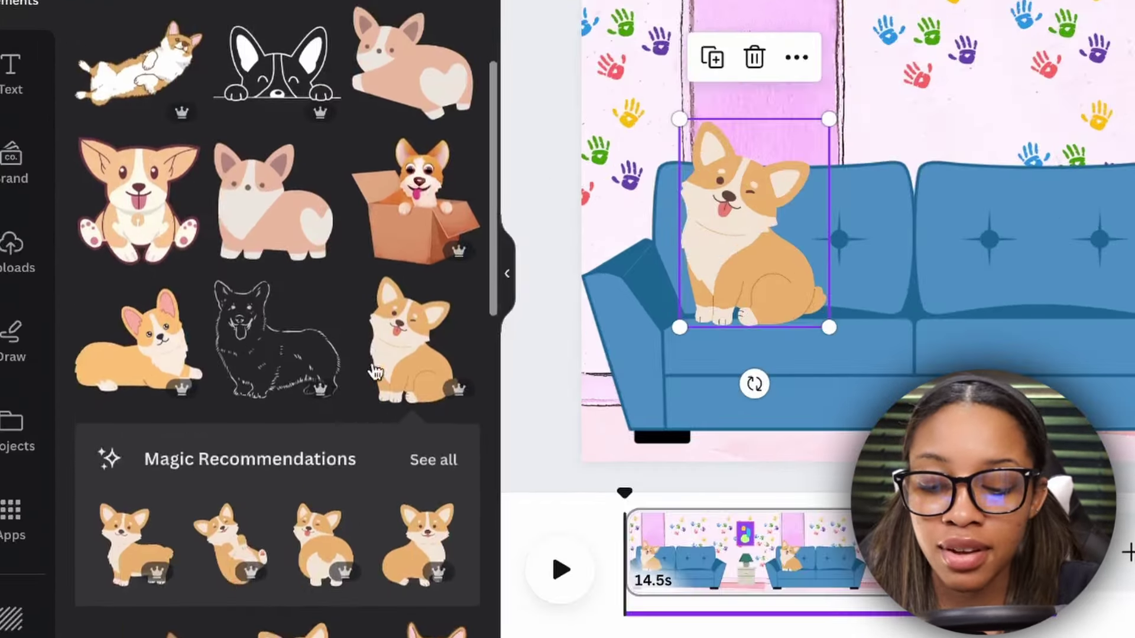
Show more graphics by the winking corgi's creator, and place the standing corgi beyond the couch's right end
scroll(201, 499, down, 1)
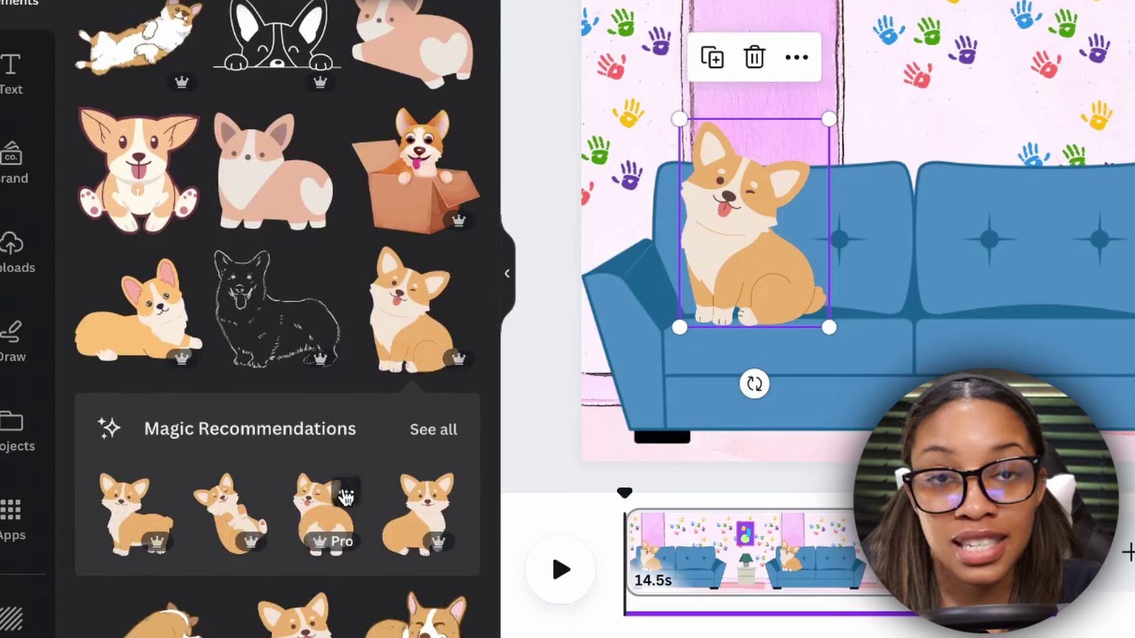
click(459, 268)
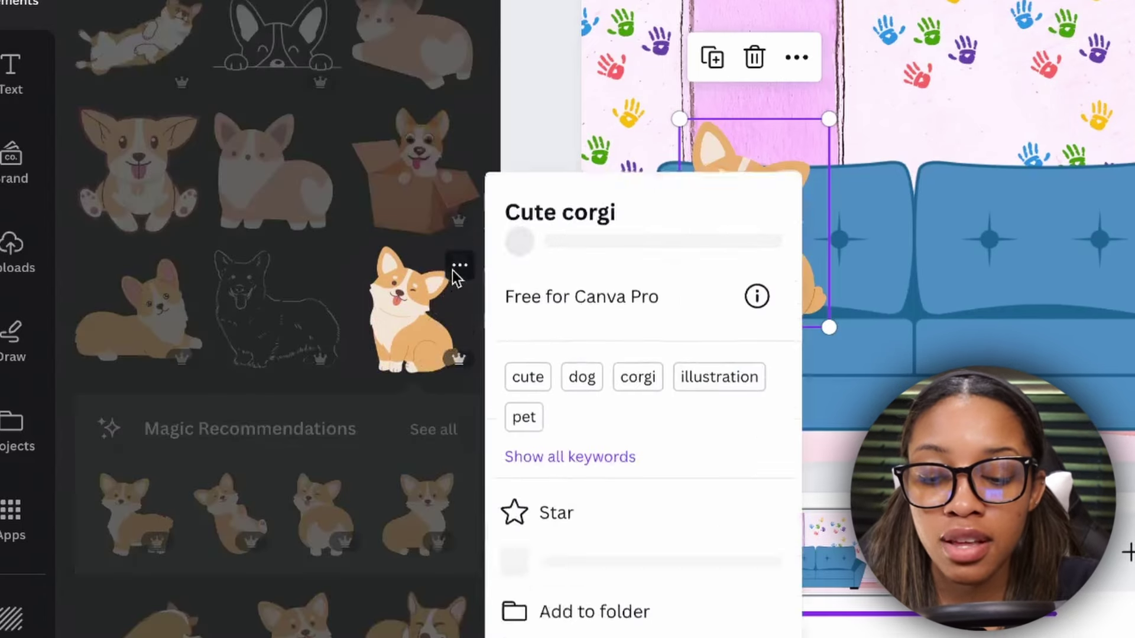
click(618, 512)
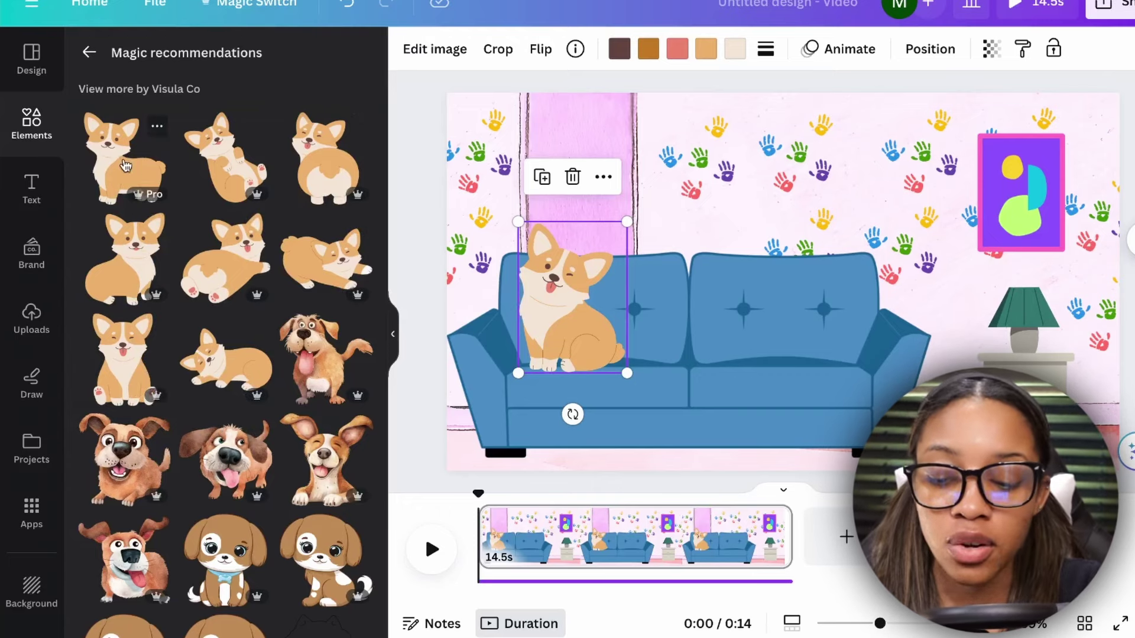
click(134, 201)
drag(772, 291, 1039, 404)
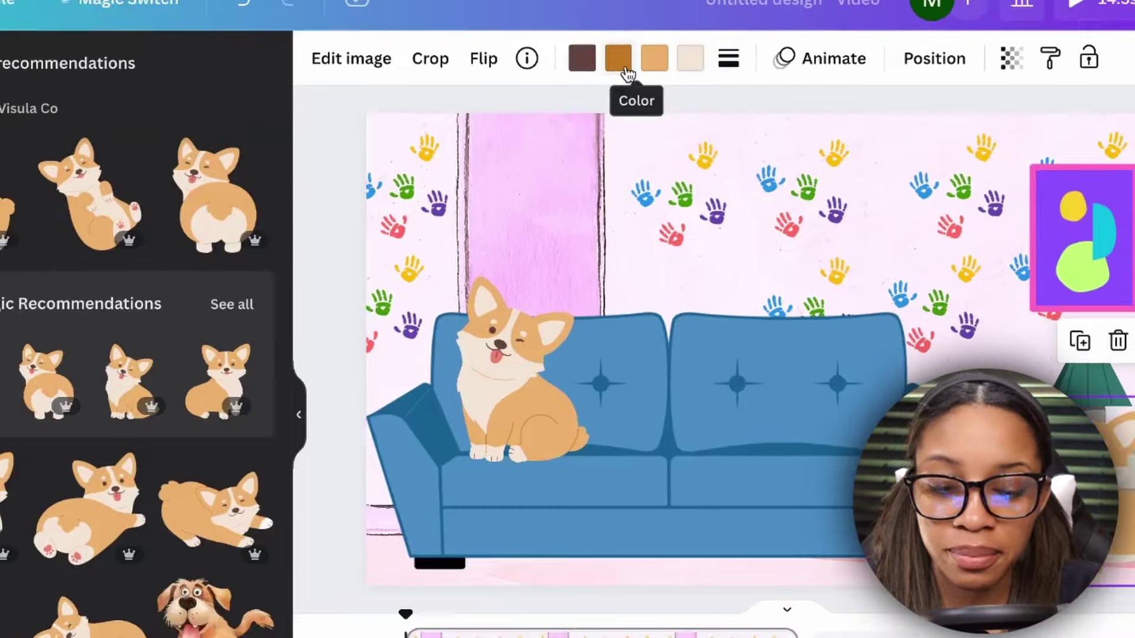
Recolor the standing corgi beyond the couch's right end, turning its cream fur white and its tan coat dark brown
click(617, 54)
click(509, 403)
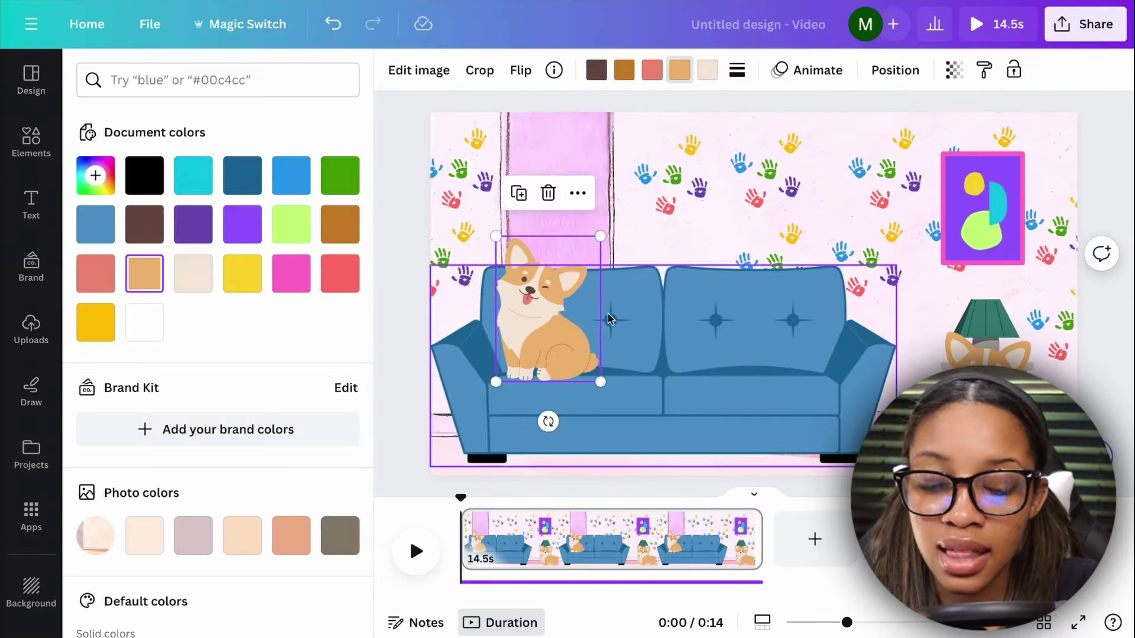
click(1005, 408)
click(681, 71)
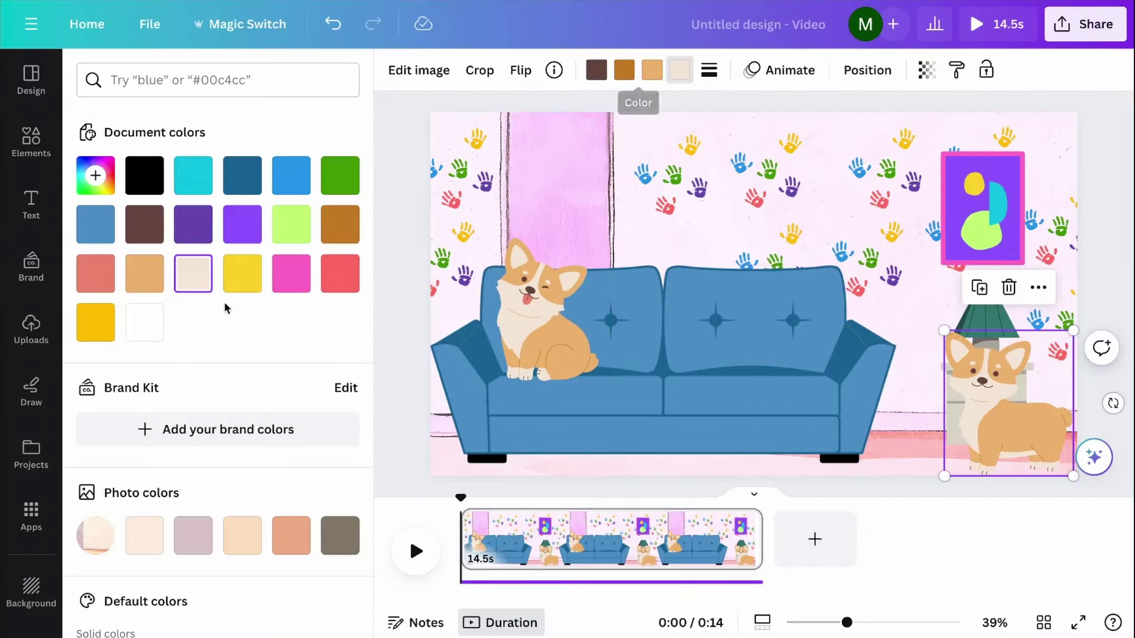
click(143, 323)
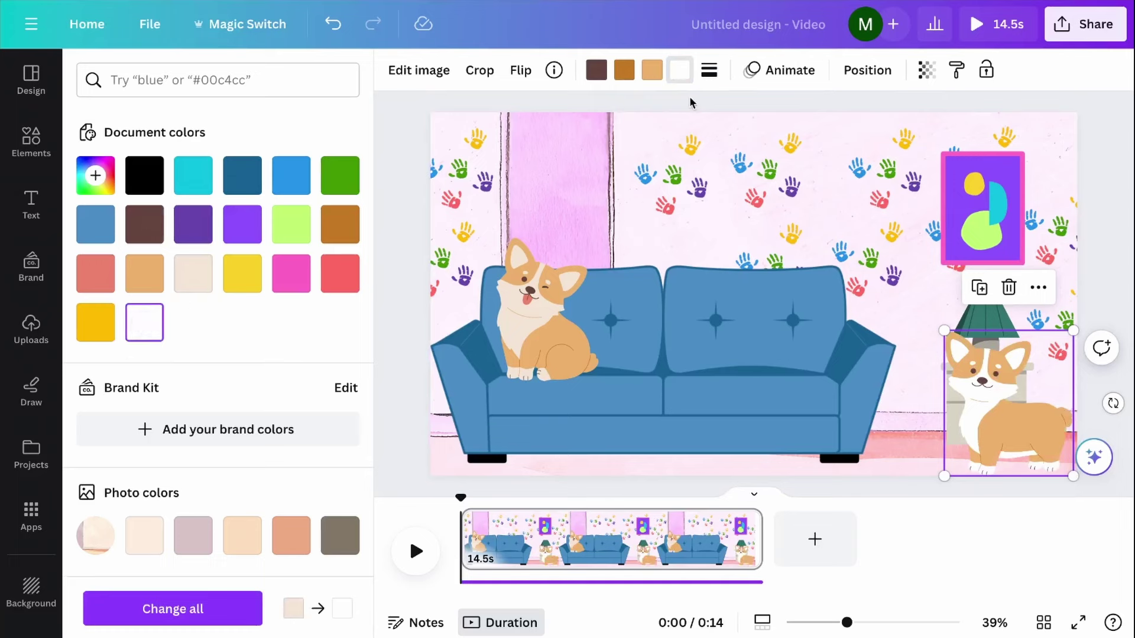
click(652, 70)
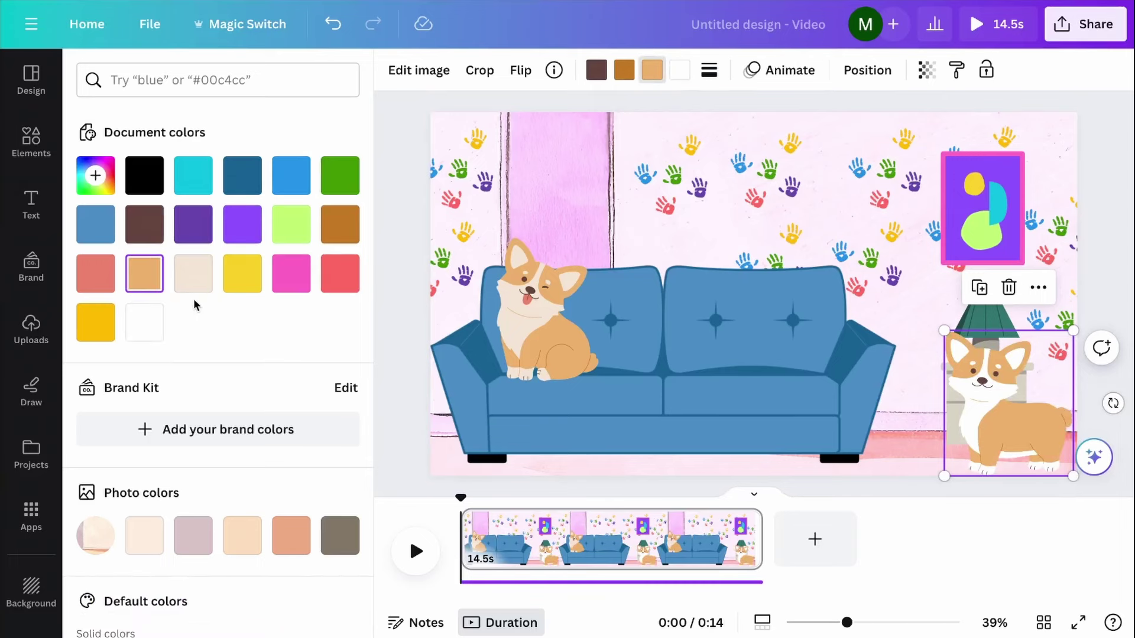
click(1094, 276)
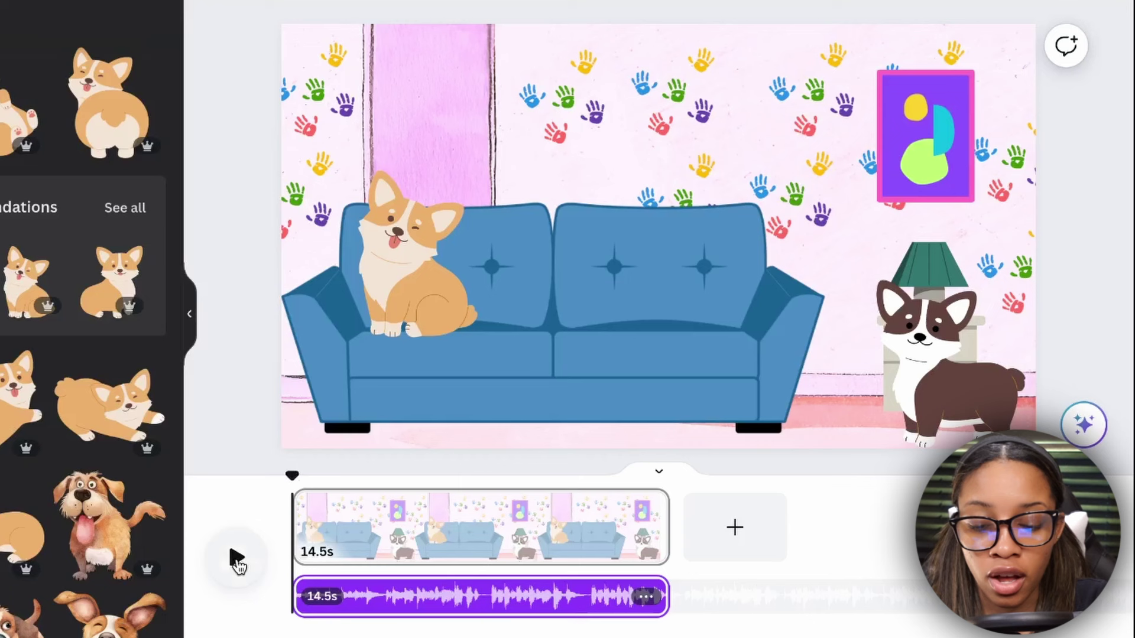
Play the puppy song and split the scene page at a break in the singing, 7.3 seconds in
click(237, 558)
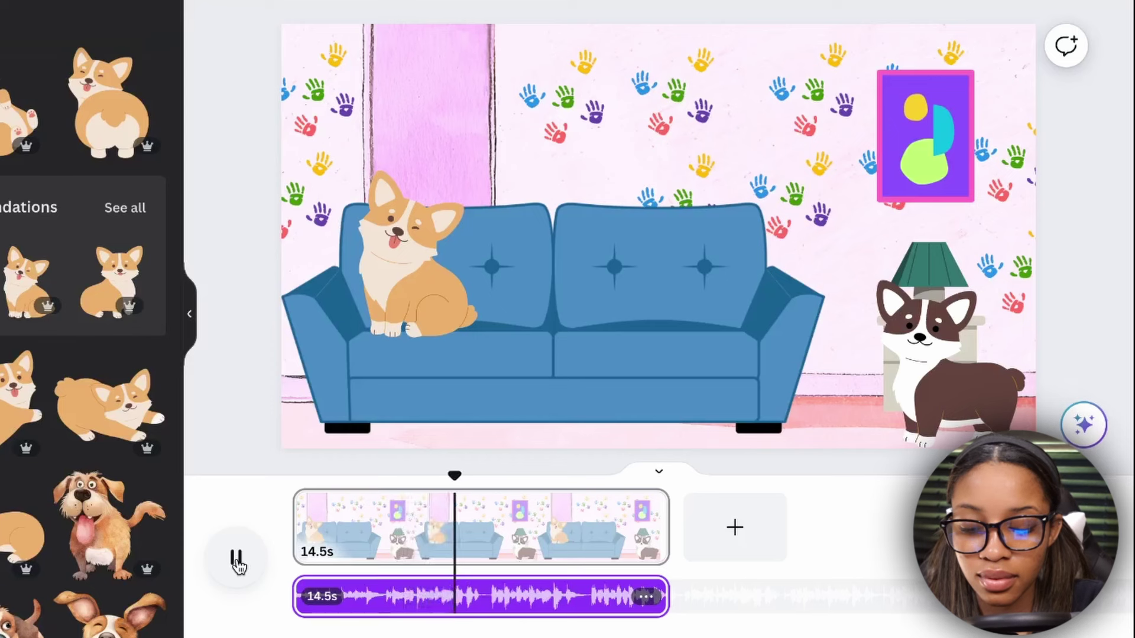
click(236, 559)
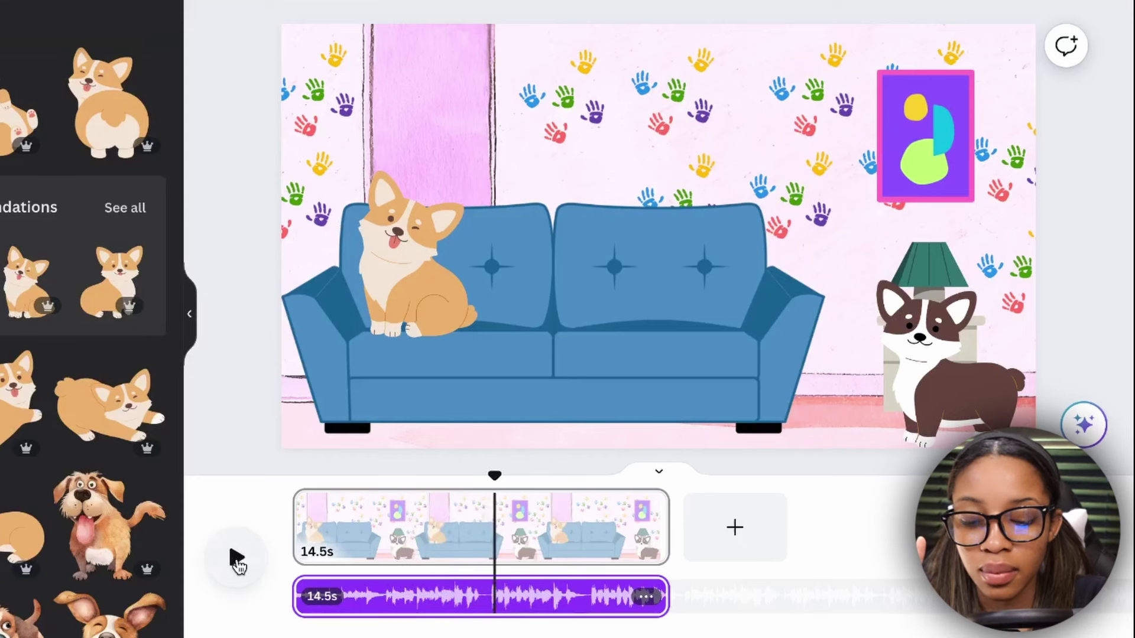
drag(484, 476, 486, 480)
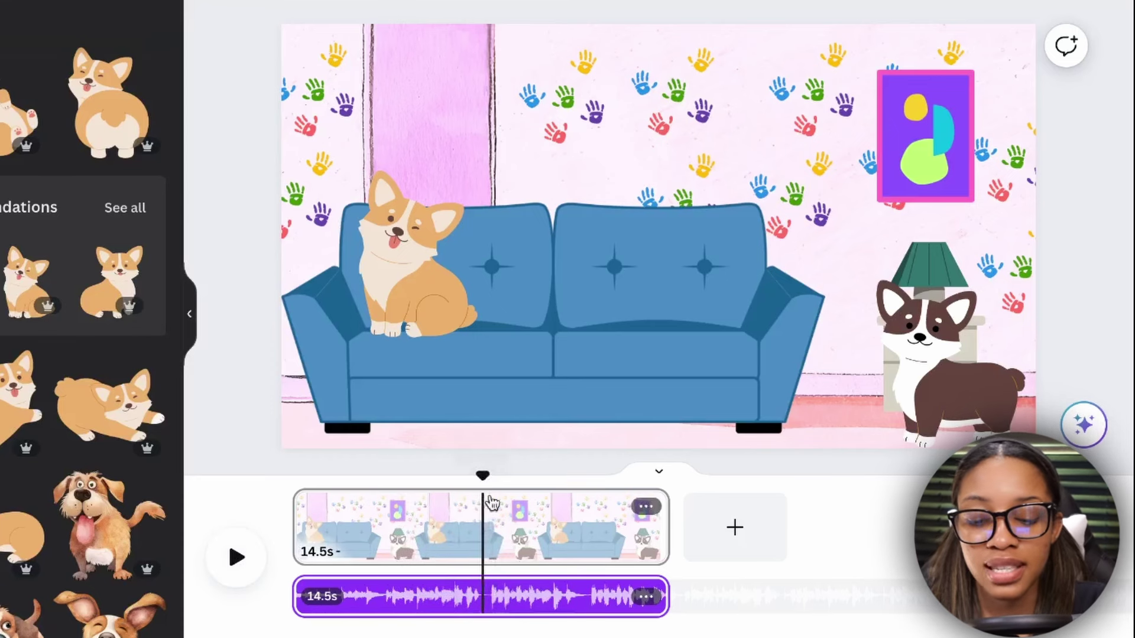
right_click(484, 543)
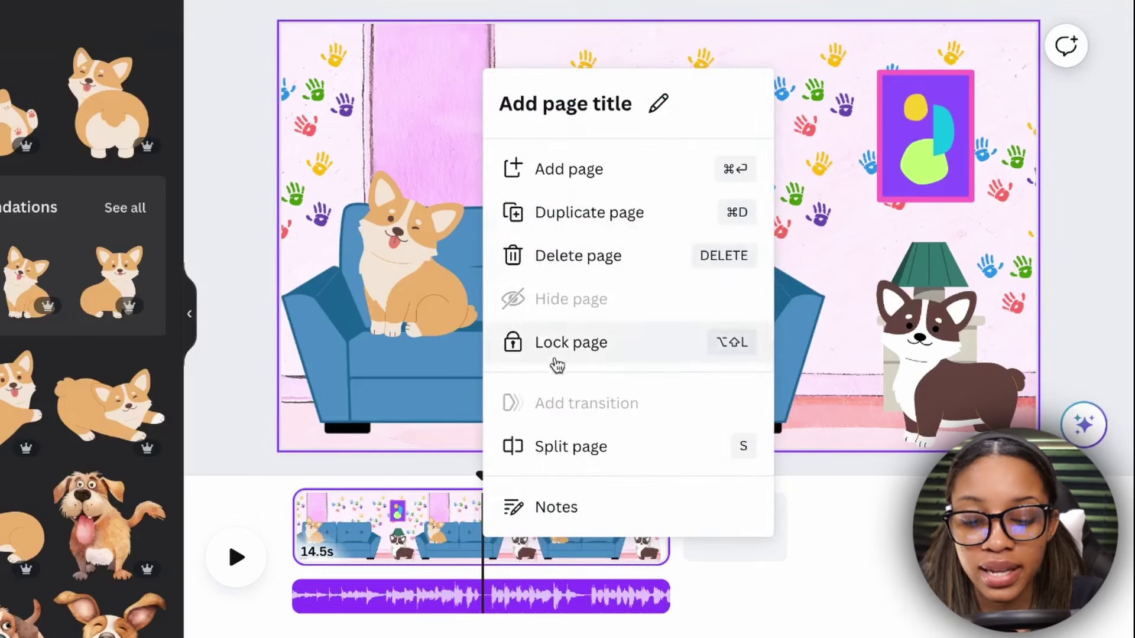
click(555, 460)
Split the first page at 3.5 seconds and the 7.2-second page after 3.7 seconds, matching the gaps in the song
drag(500, 479, 384, 544)
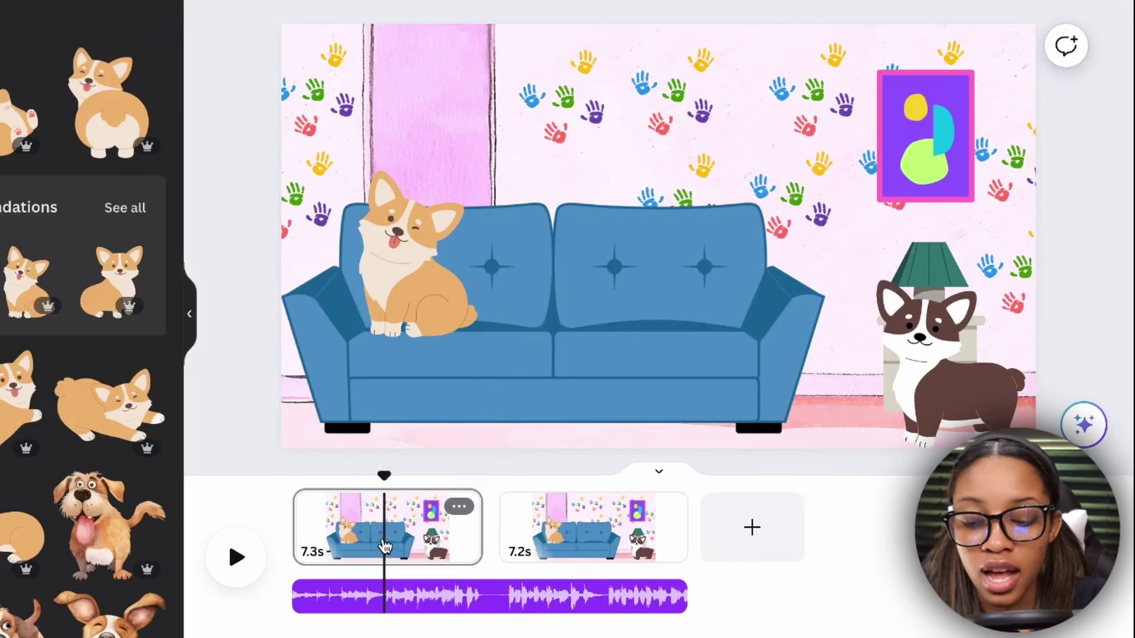
right_click(384, 547)
click(450, 435)
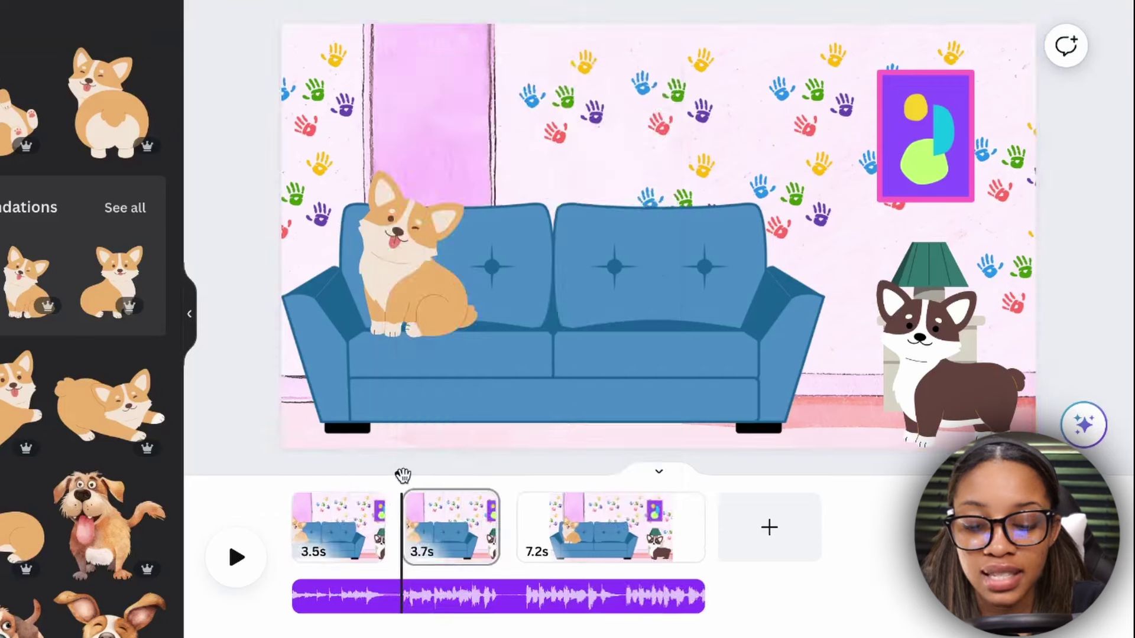
drag(403, 474, 516, 505)
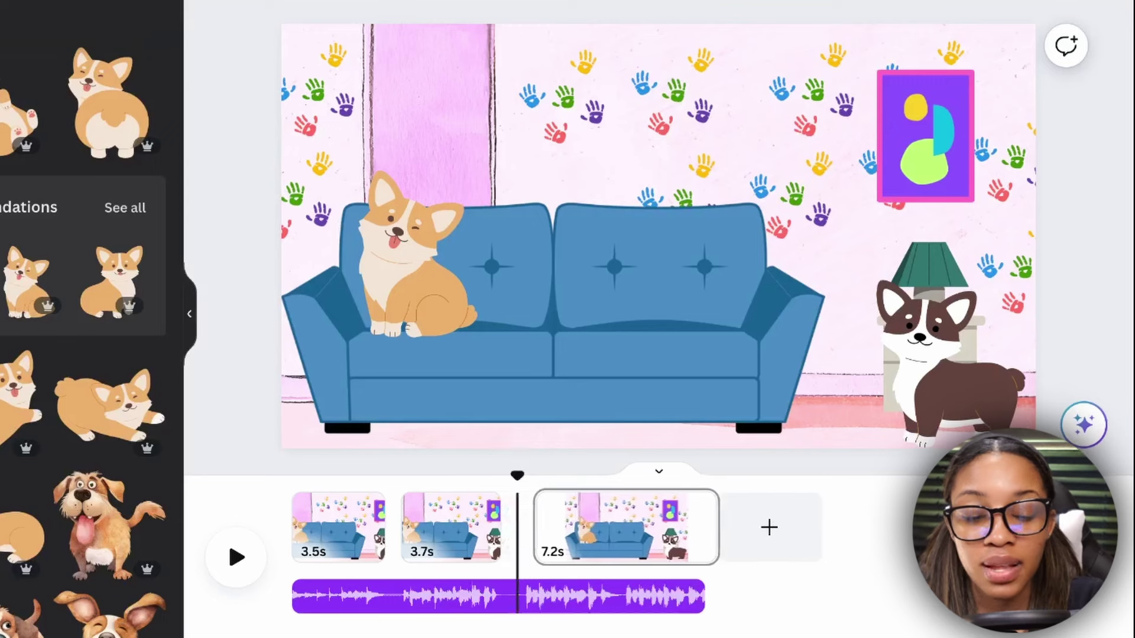
key(s)
Extend the last page to 12.7 seconds and split it at the song's gaps into 3.8, 3.9 and 4.9-second pages
drag(717, 526, 981, 526)
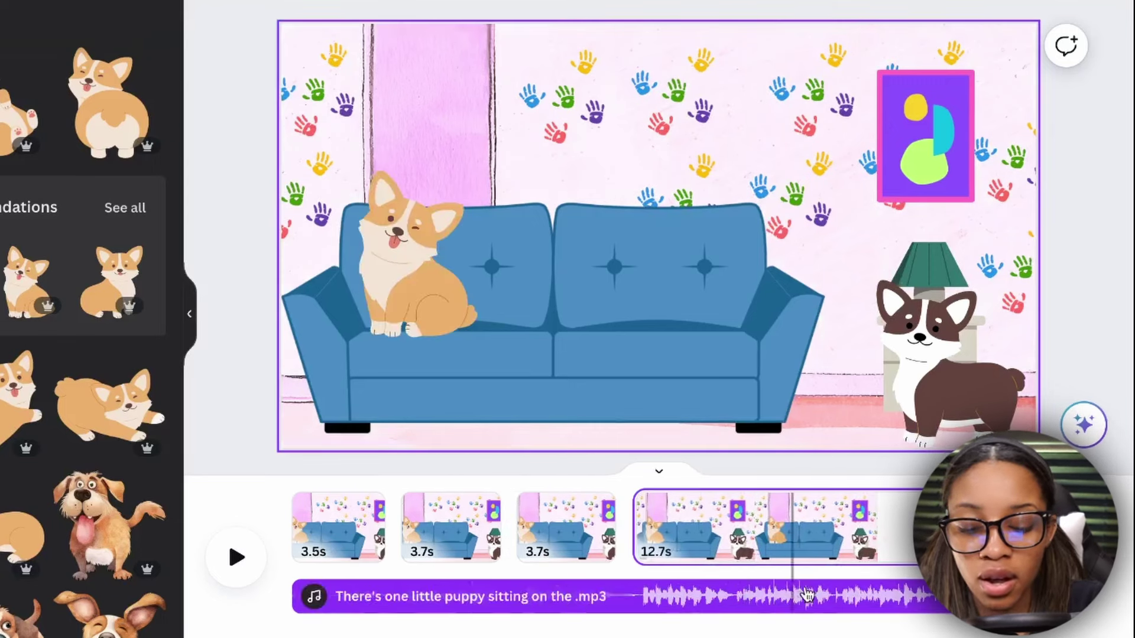
right_click(749, 526)
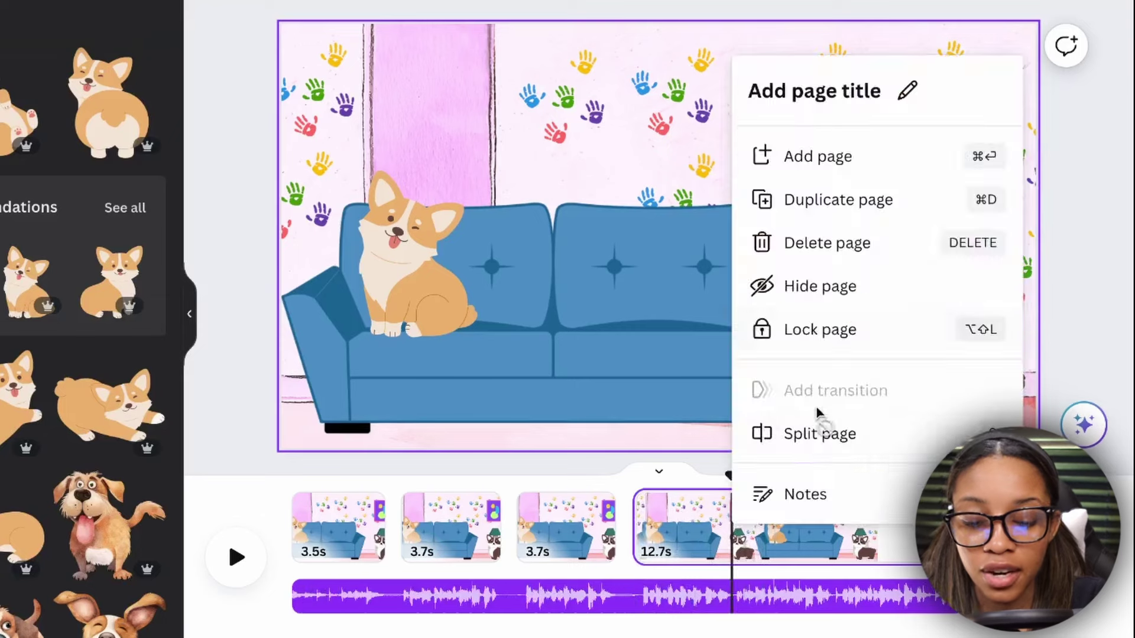
click(763, 432)
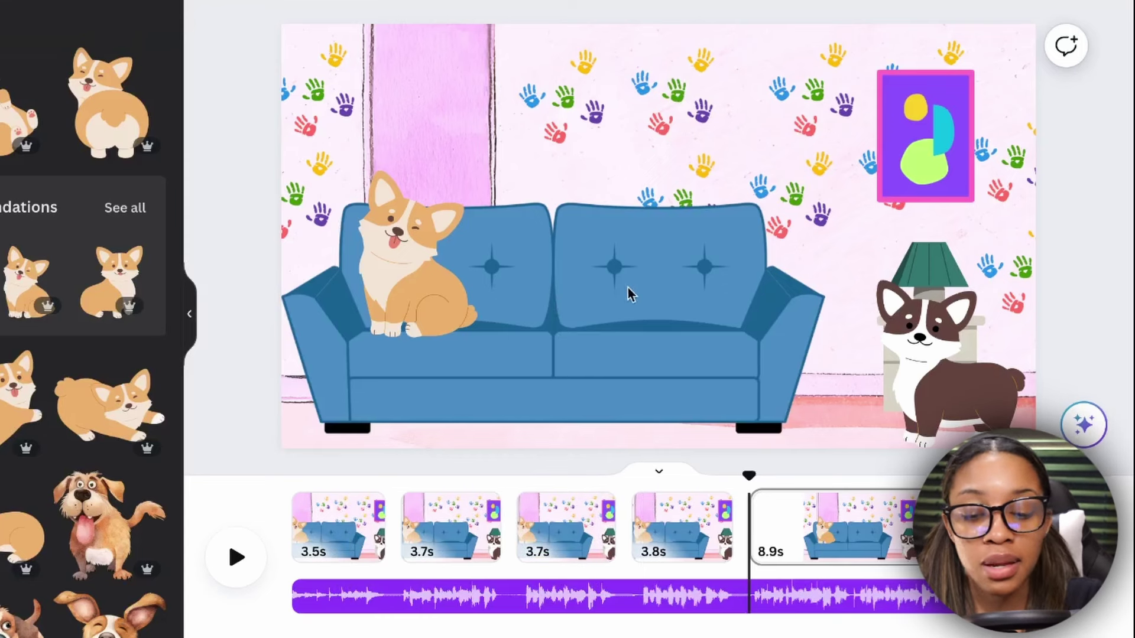
mouse_move(749, 476)
mouse_down()
mouse_move(457, 493)
mouse_move(746, 494)
mouse_up()
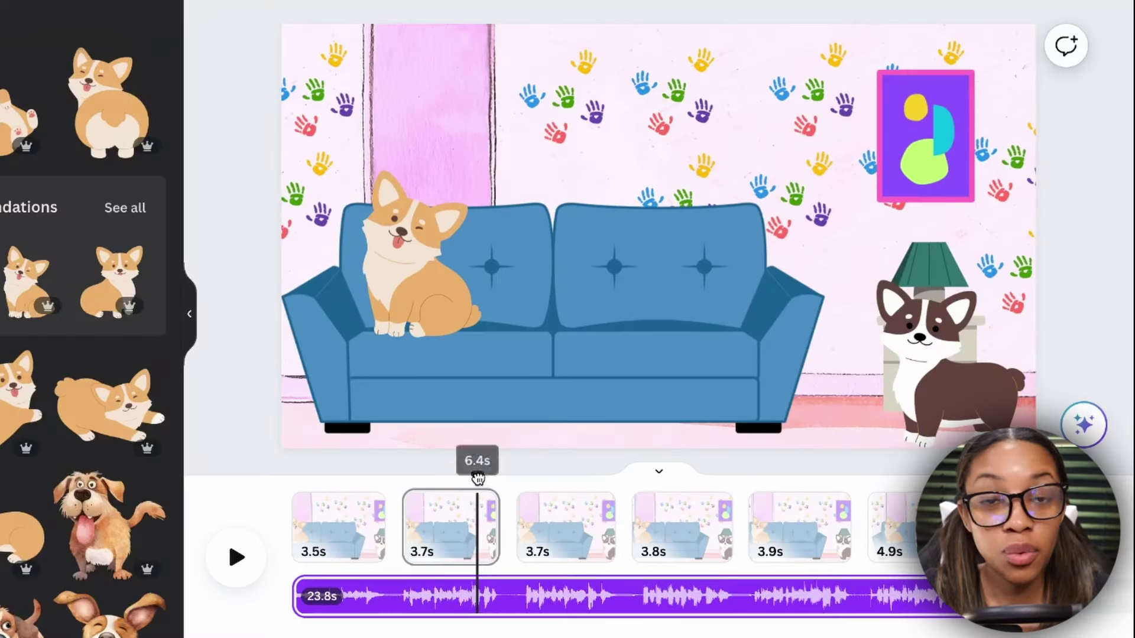
Delete the dark brown corgi from the first and second pages, leaving only the winking corgi on the couch
drag(476, 479, 332, 482)
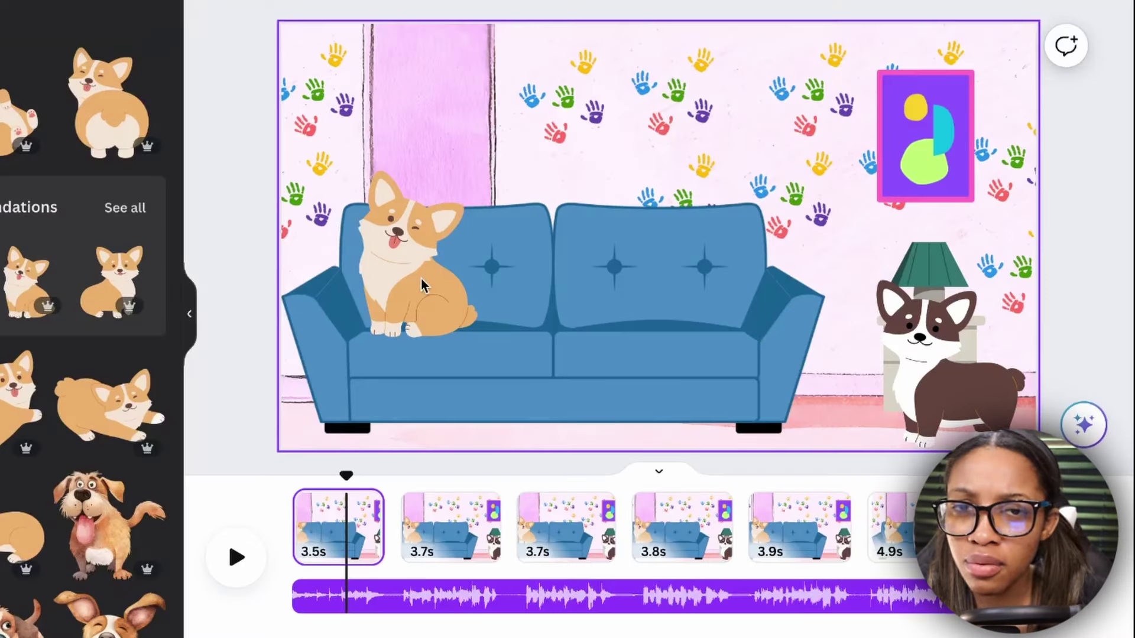
click(421, 285)
click(935, 386)
key(Delete)
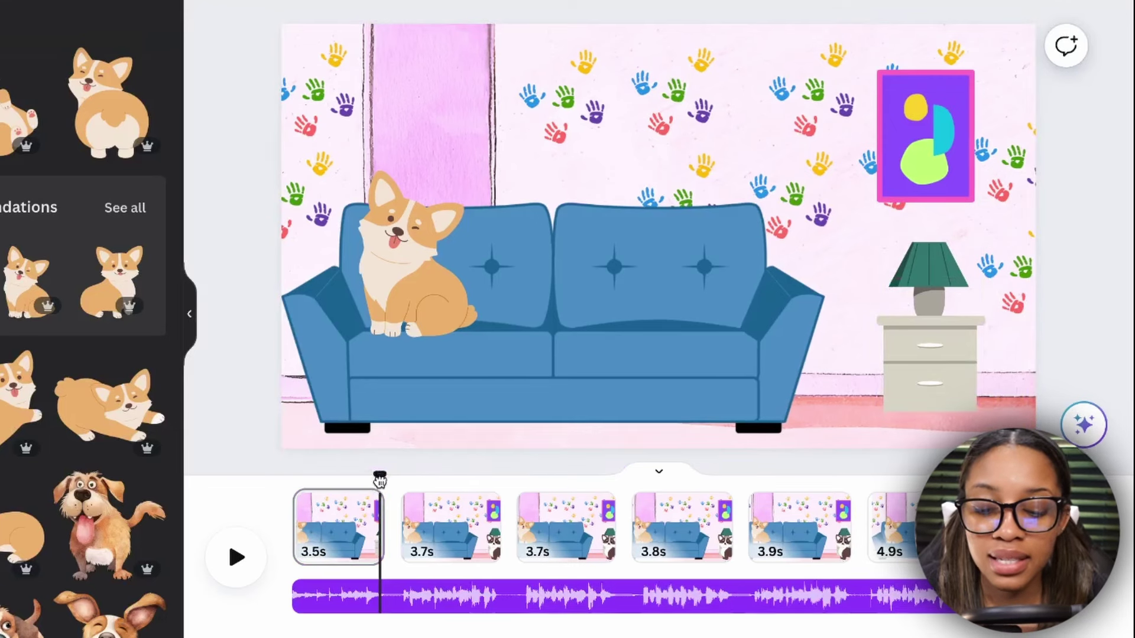
mouse_move(380, 482)
mouse_down()
mouse_move(406, 482)
mouse_move(399, 490)
mouse_up()
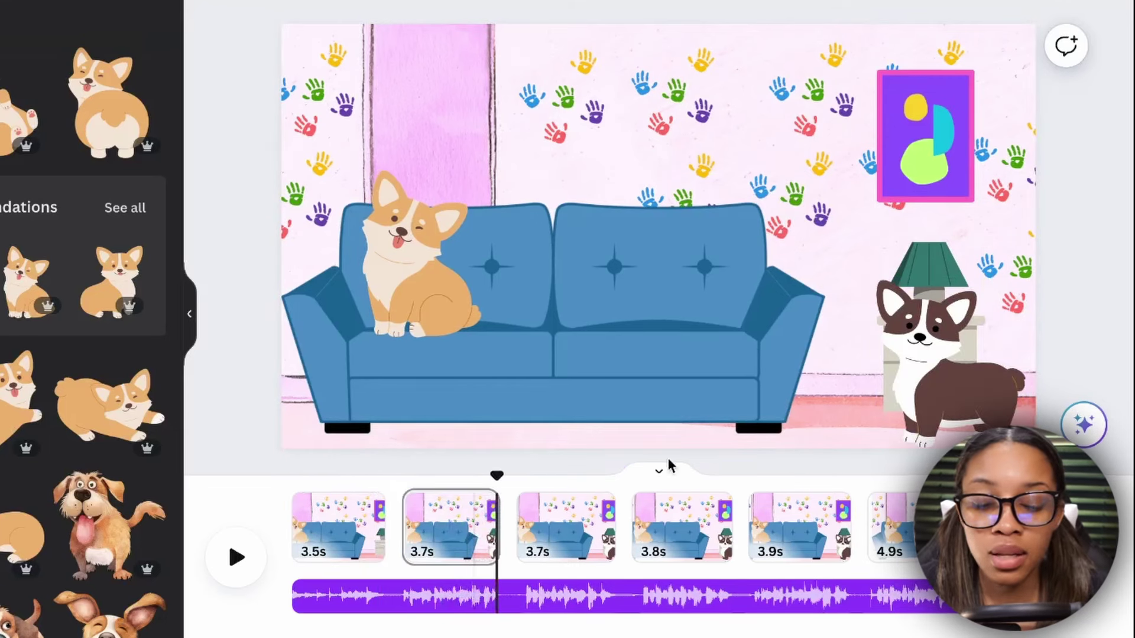
click(989, 373)
key(Delete)
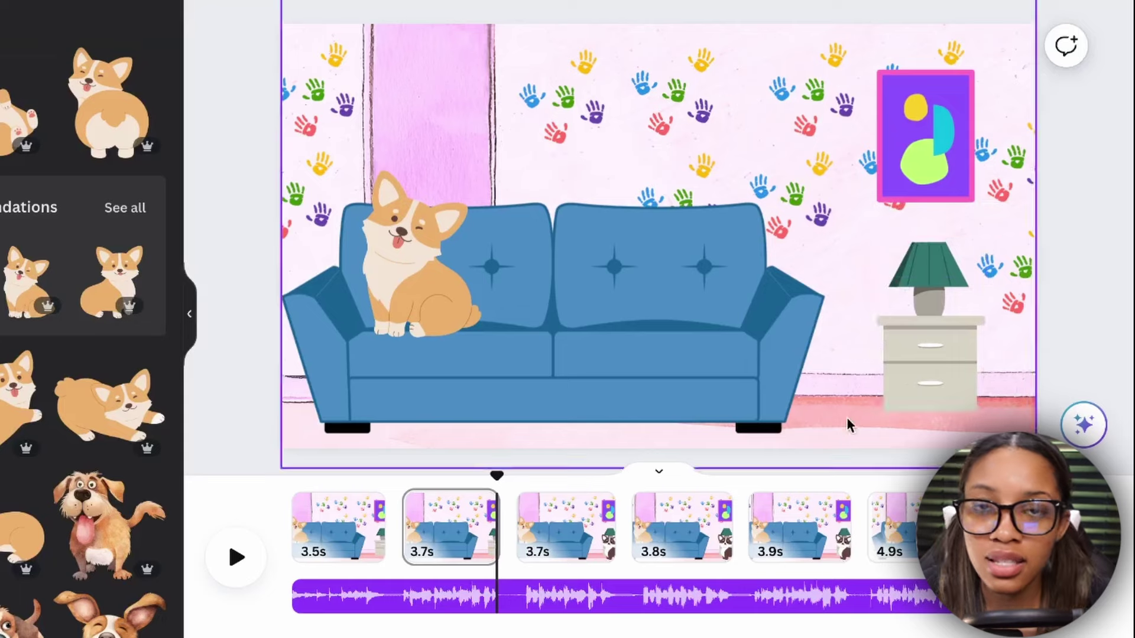
Create a custom animation for the winking corgi on the second page by recording a very small movement path in place
drag(497, 476, 429, 475)
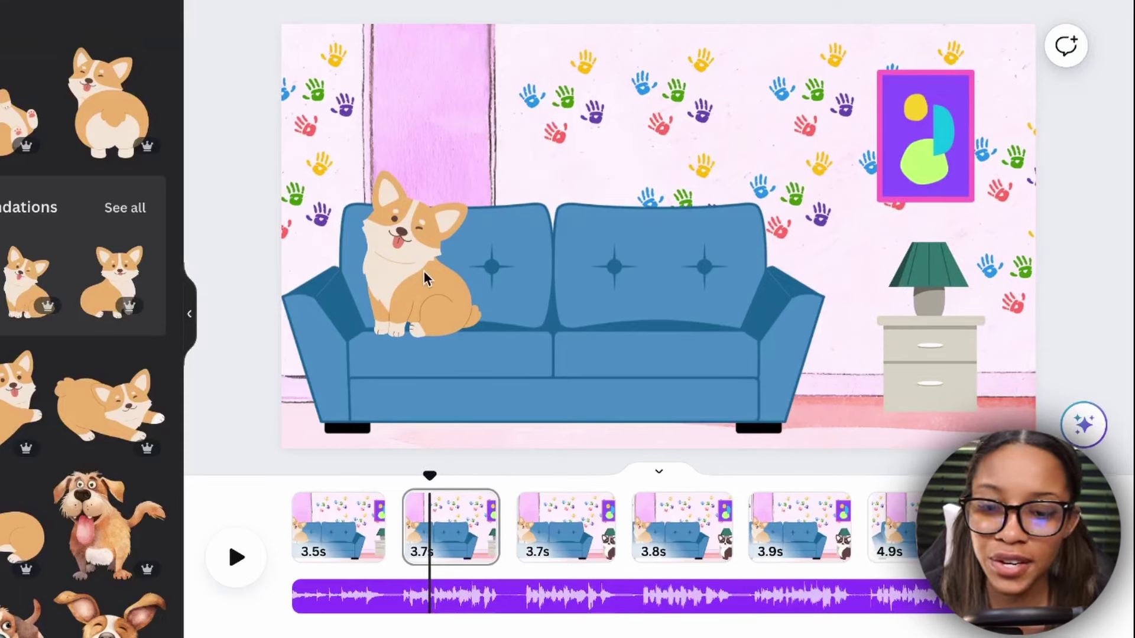
click(423, 270)
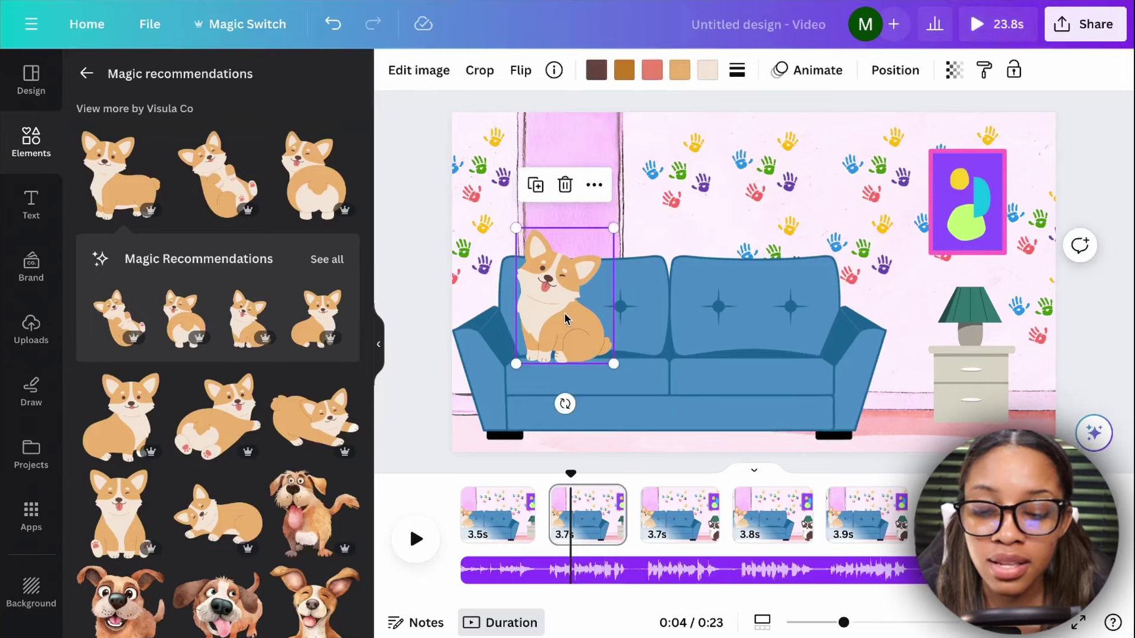
click(804, 72)
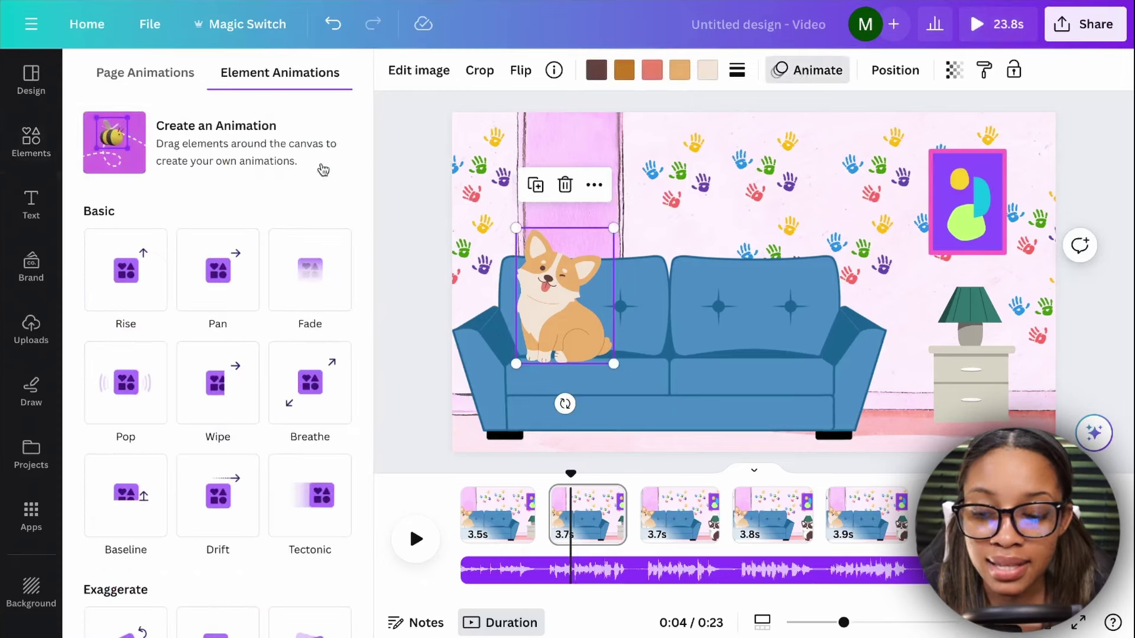
click(151, 154)
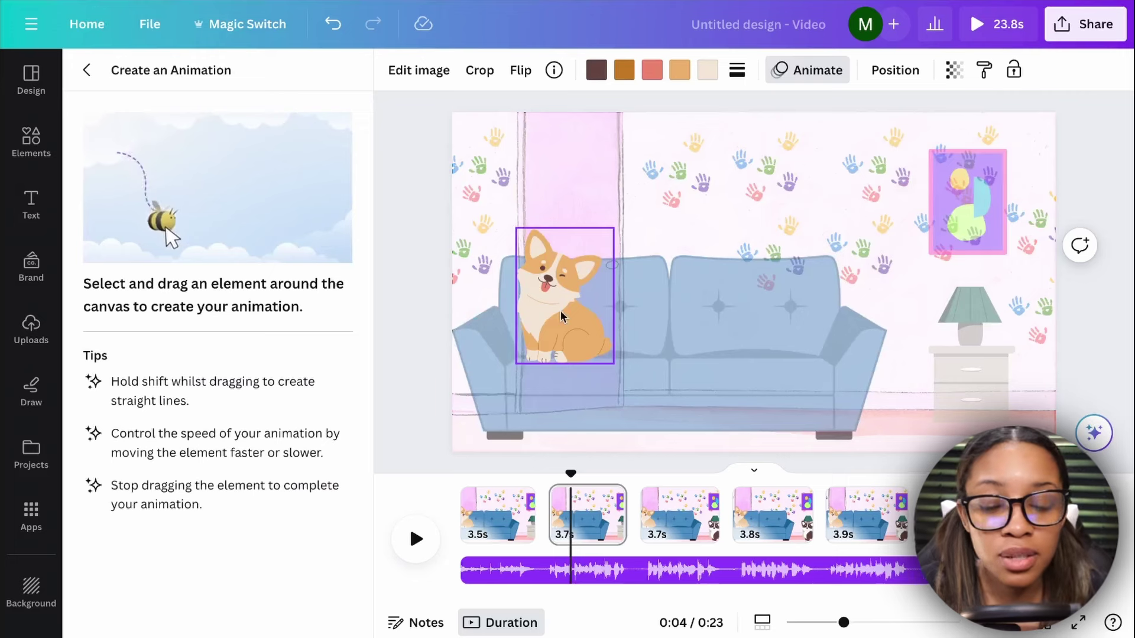
drag(560, 318, 565, 321)
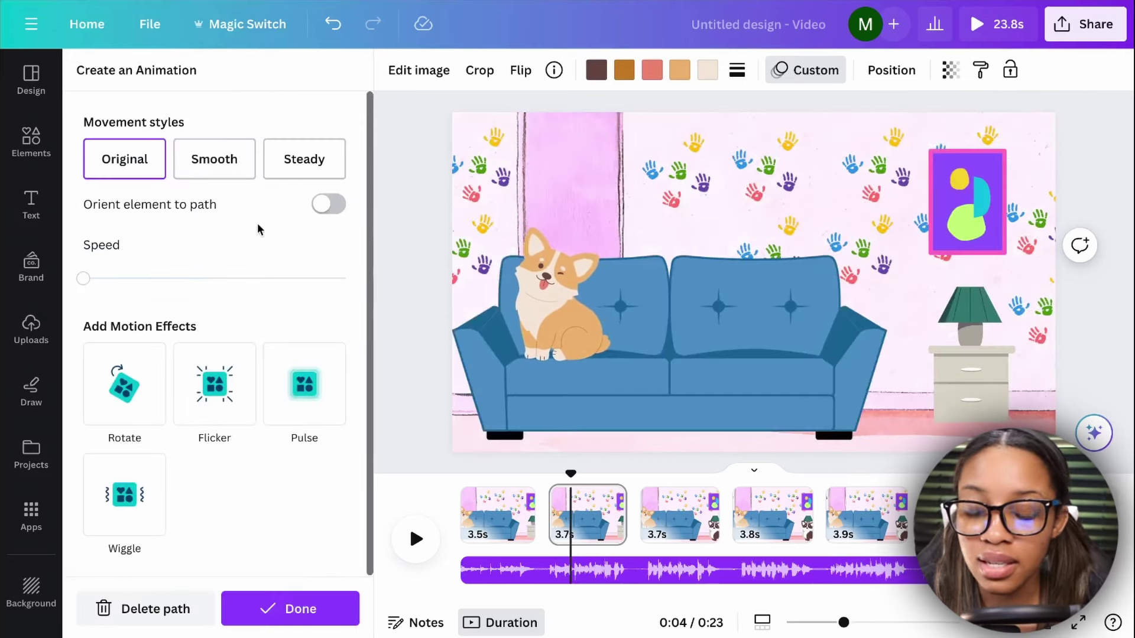
click(546, 333)
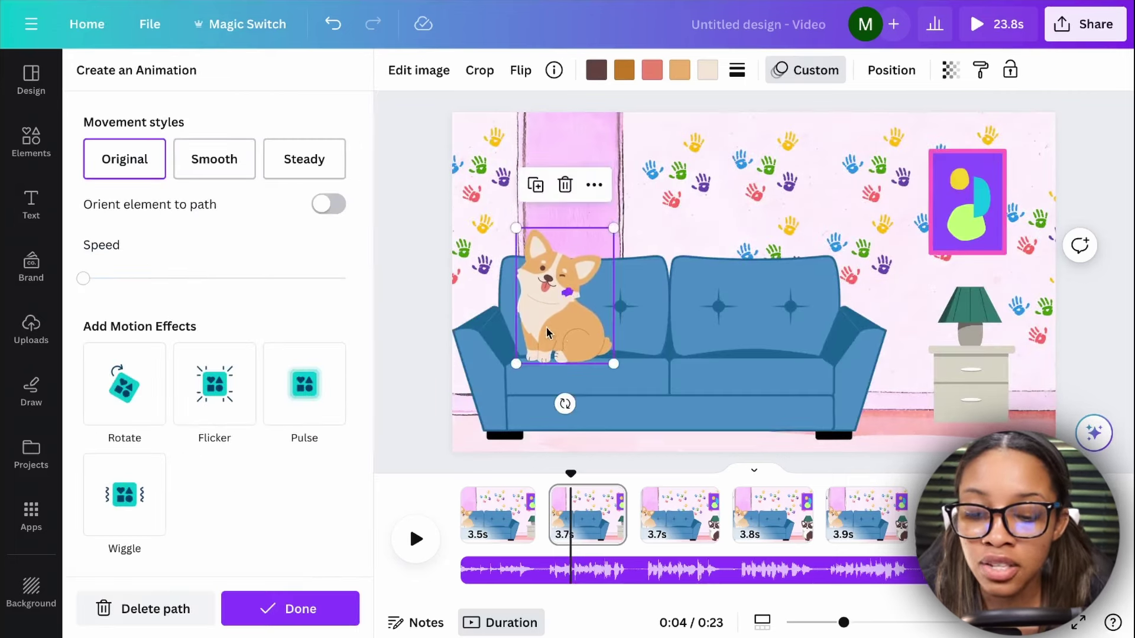
Set the winking corgi's movement style to Steady and add the Wiggle motion effect at minimum intensity
click(301, 176)
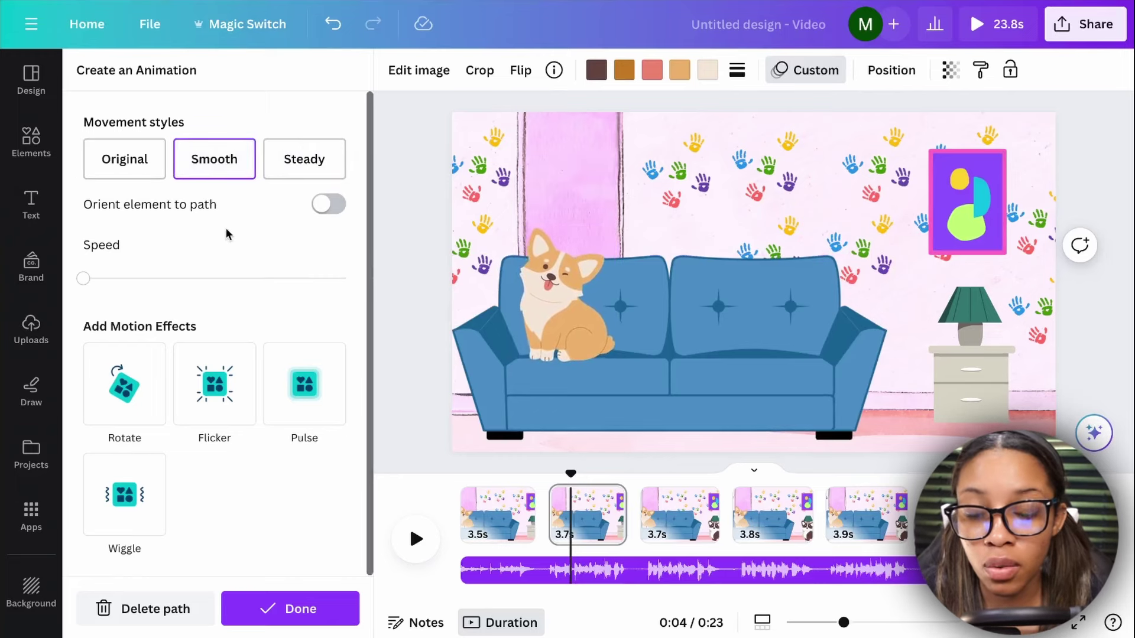
click(303, 161)
click(135, 496)
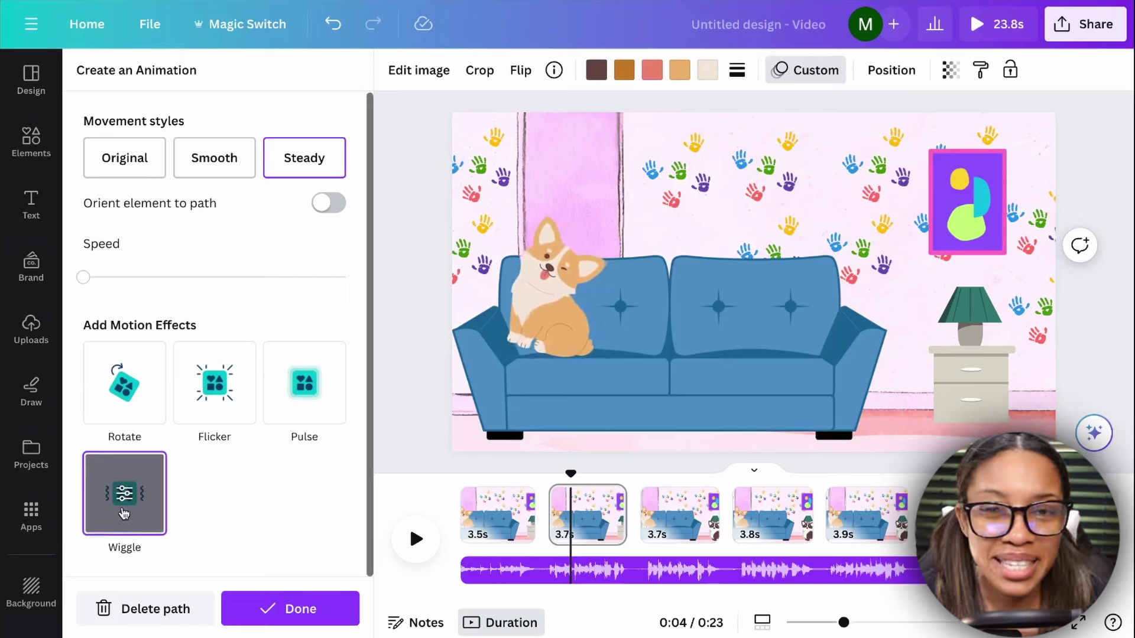
click(126, 514)
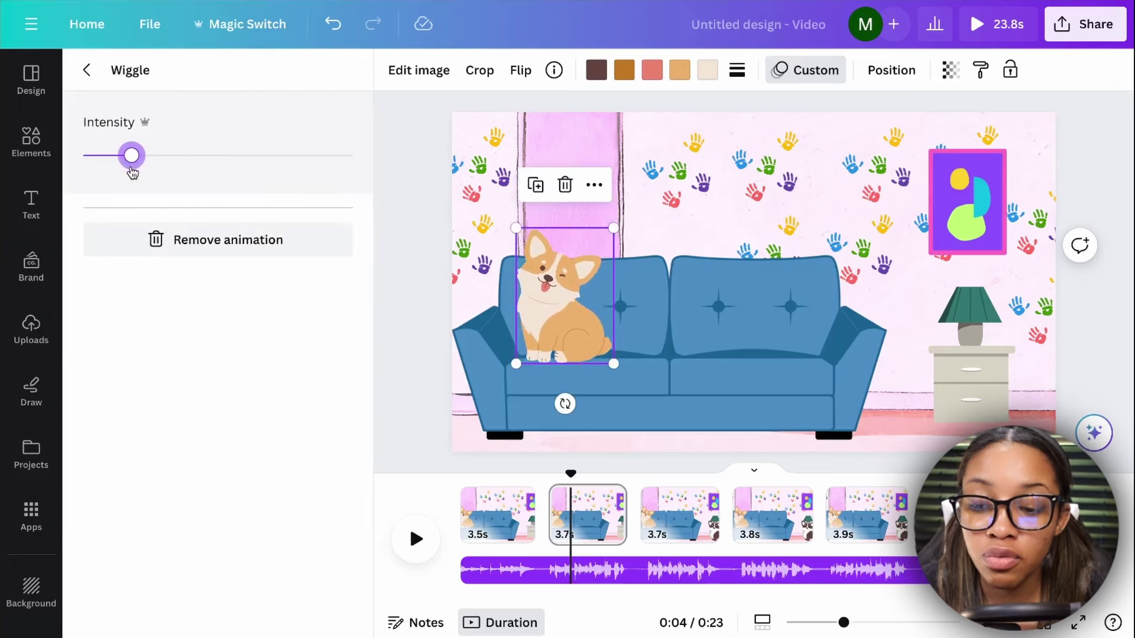
drag(132, 168, 76, 169)
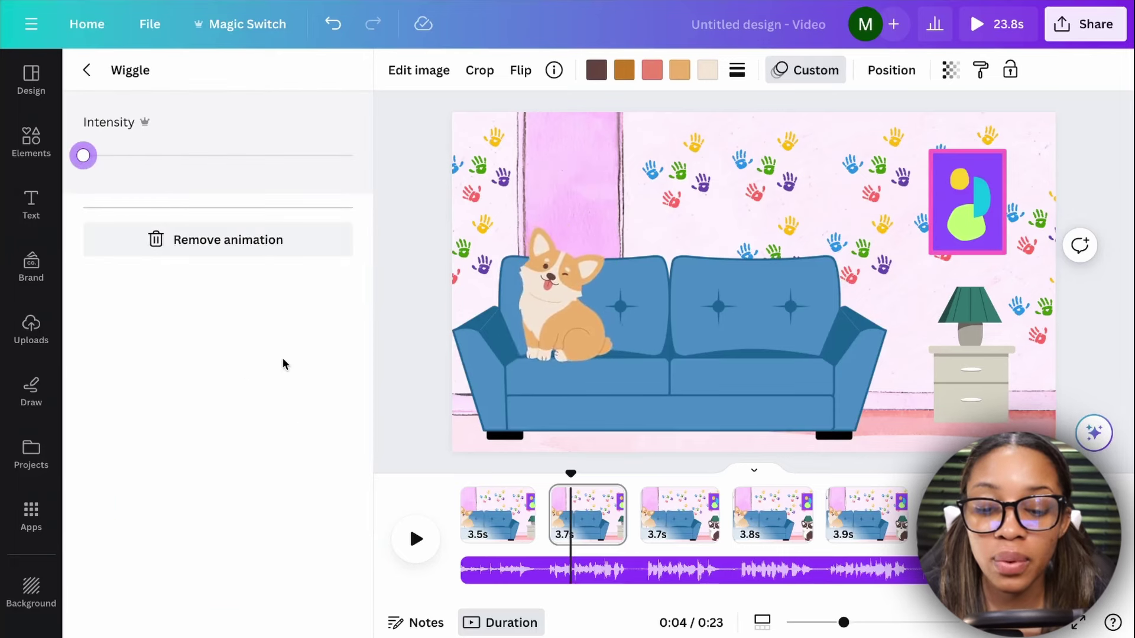
Check the Verse 1 lyrics in the script, and move the third page's dark brown corgi almost entirely off the scene's right edge
drag(571, 491, 606, 492)
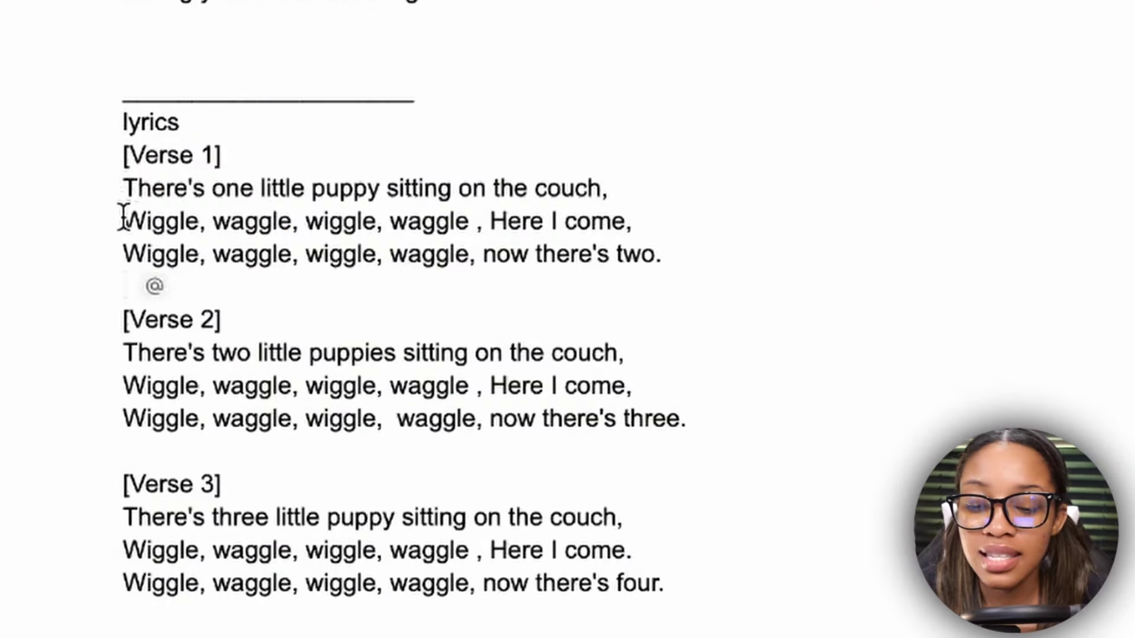
drag(123, 219, 641, 225)
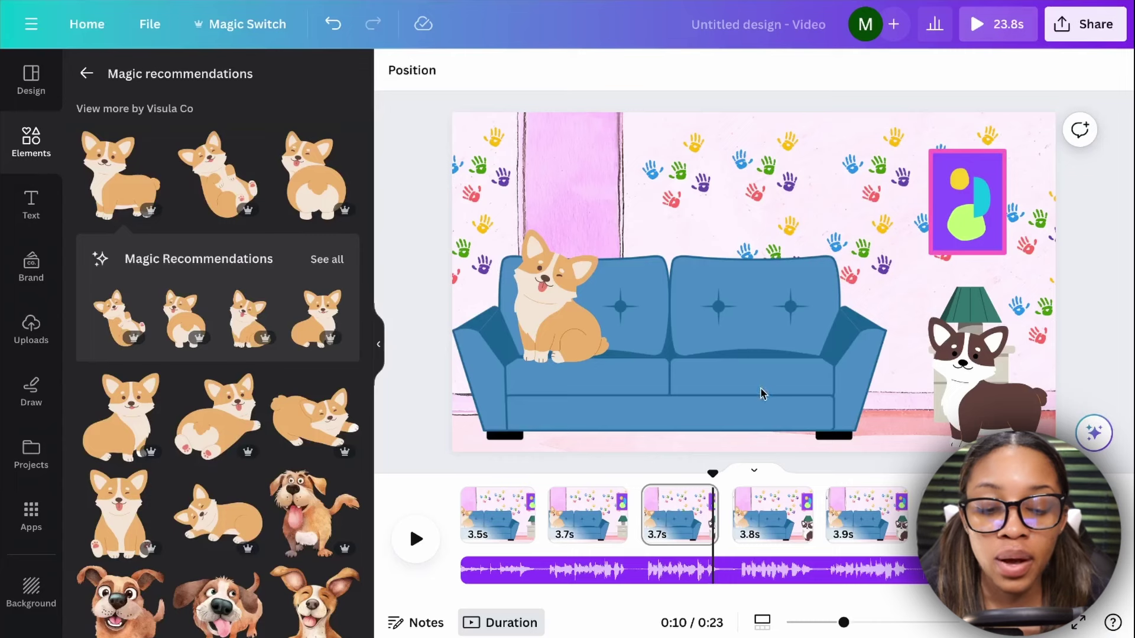
click(972, 389)
drag(959, 383, 1045, 374)
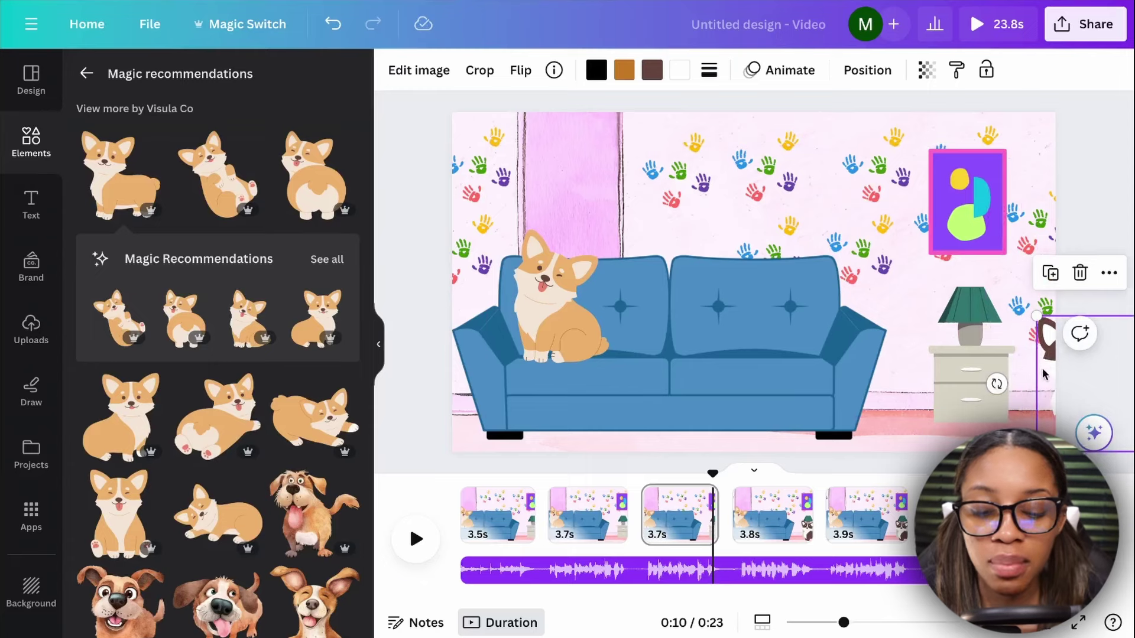
Create a custom animation on the third page that moves the dark brown corgi from the scene's right edge onto the couch
click(647, 489)
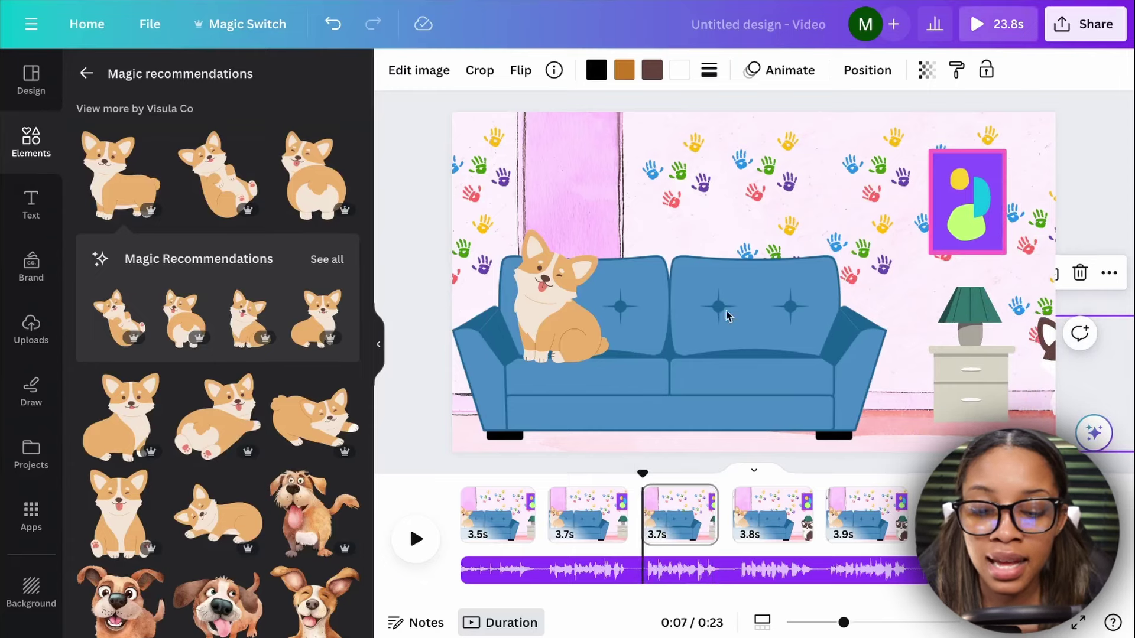
click(1050, 353)
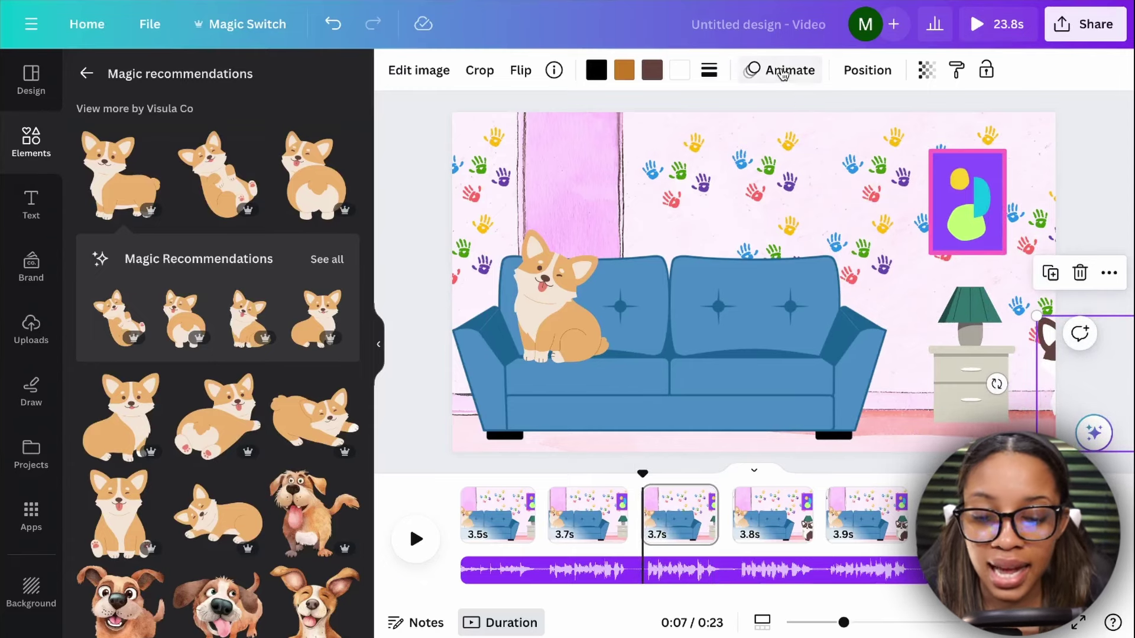
click(776, 70)
click(169, 152)
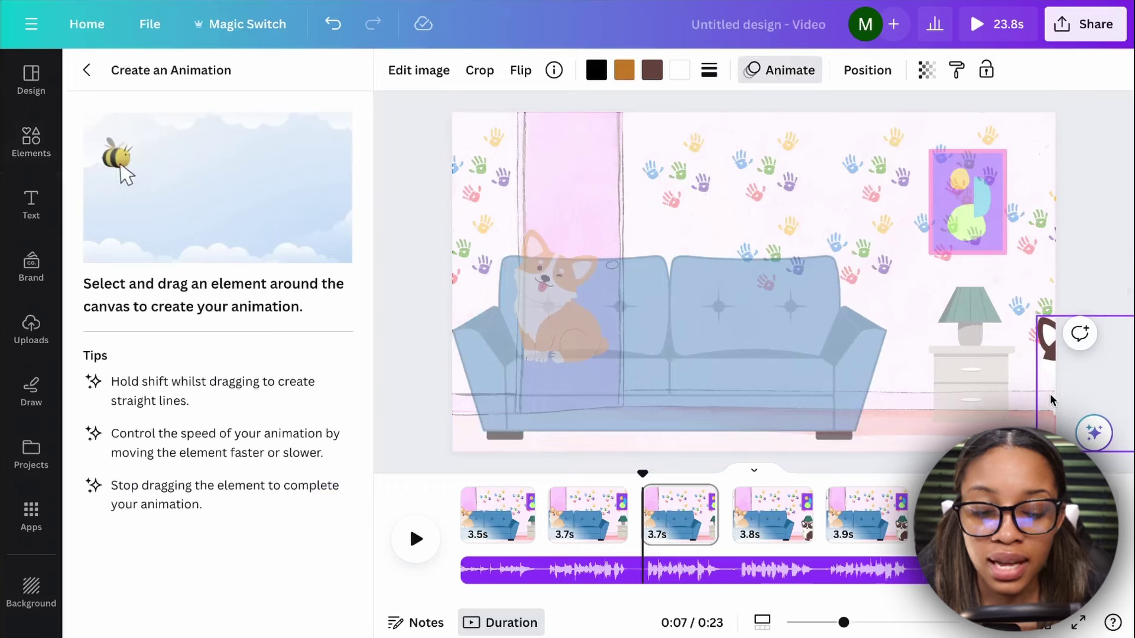
mouse_move(1051, 400)
mouse_down()
mouse_move(773, 390)
mouse_move(650, 324)
mouse_up()
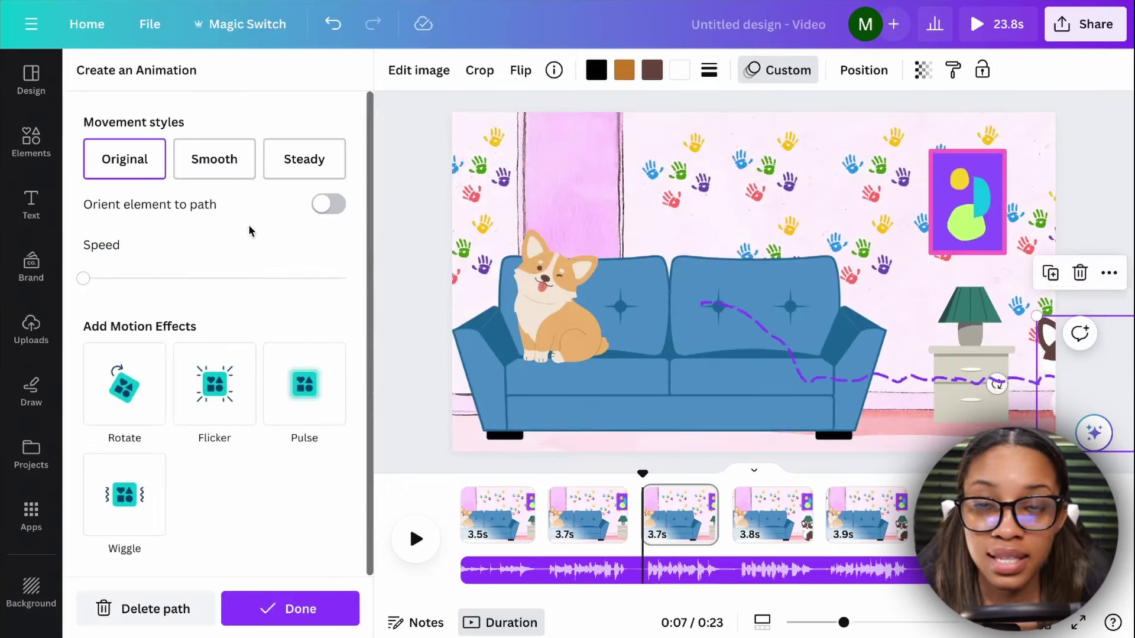
Set the third page's dark brown corgi to the Steady movement style with a minimum-intensity Wiggle effect, and preview the page
click(301, 158)
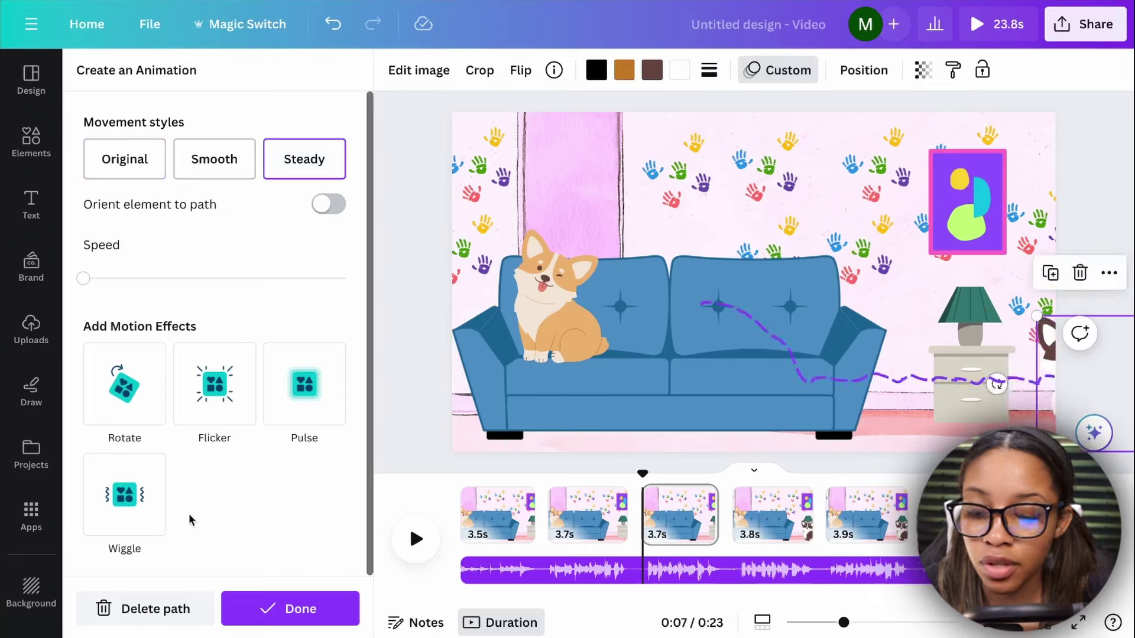
click(124, 495)
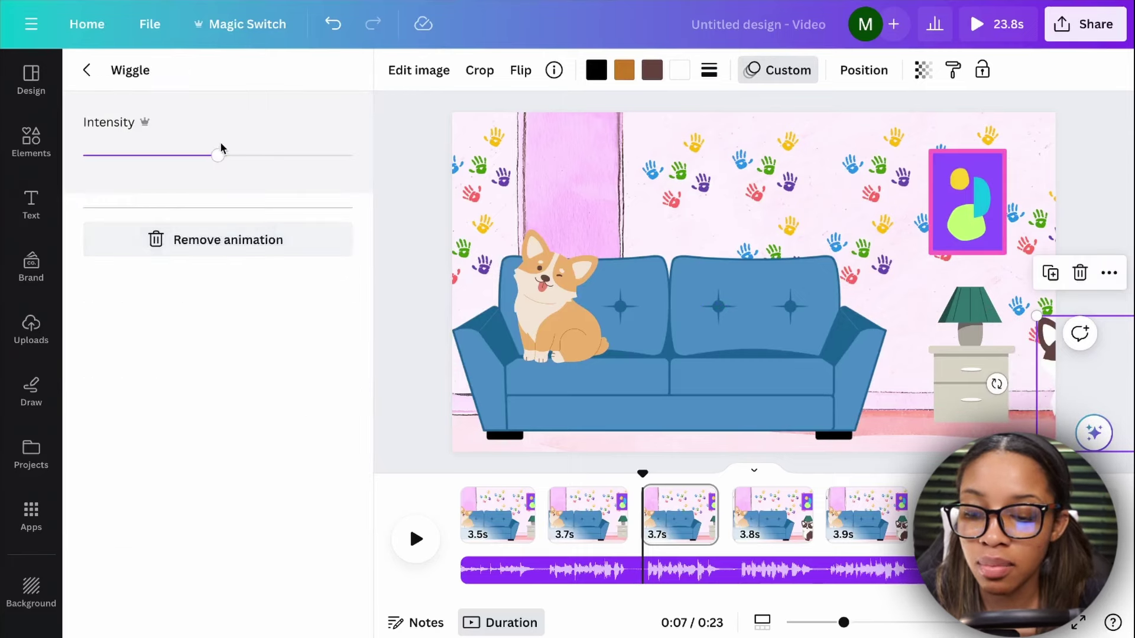
drag(218, 157, 84, 156)
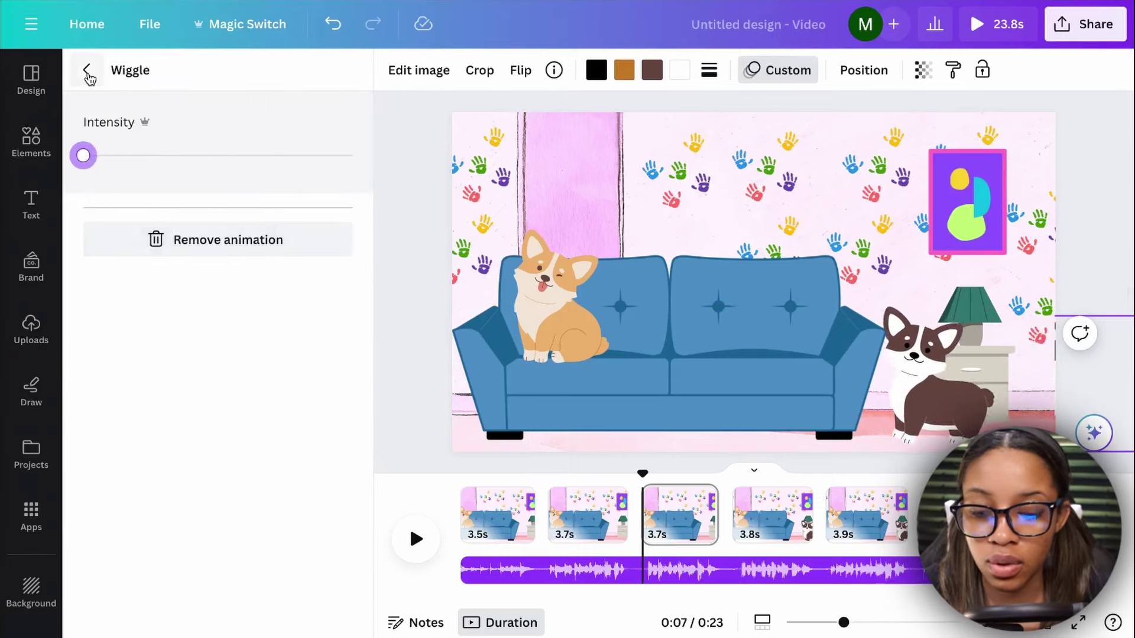
drag(642, 473, 735, 484)
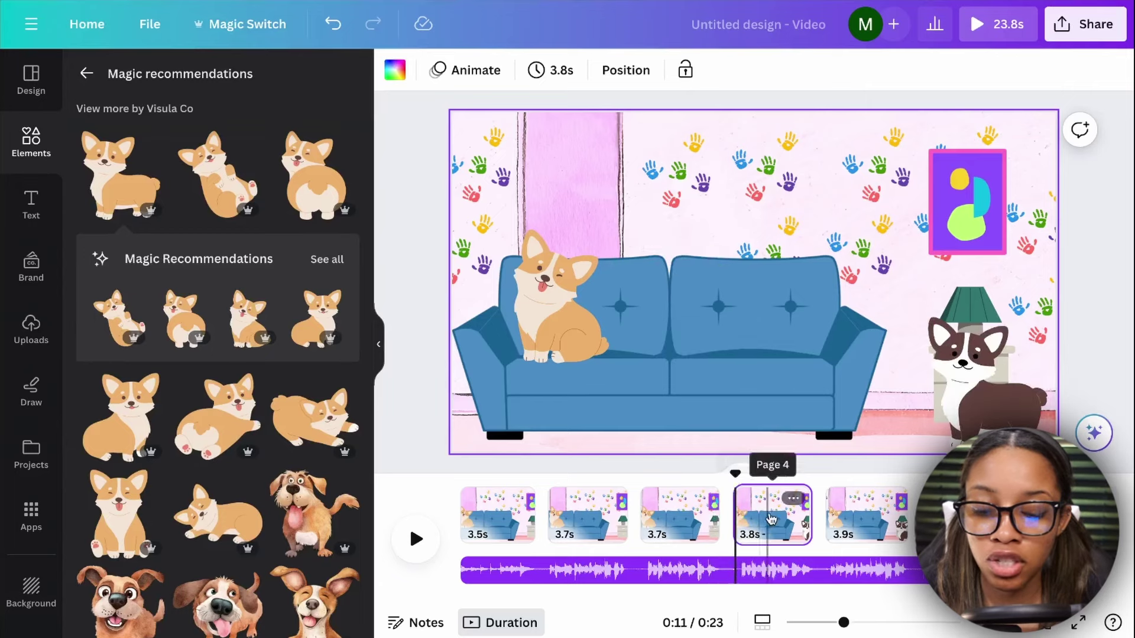
Move the fourth page's dark brown corgi onto the couch beside the winking corgi, and check the last line of Verse 1 in the script
click(984, 390)
drag(953, 389, 668, 306)
mouse_move(734, 483)
mouse_down()
mouse_move(704, 479)
mouse_move(748, 479)
mouse_up()
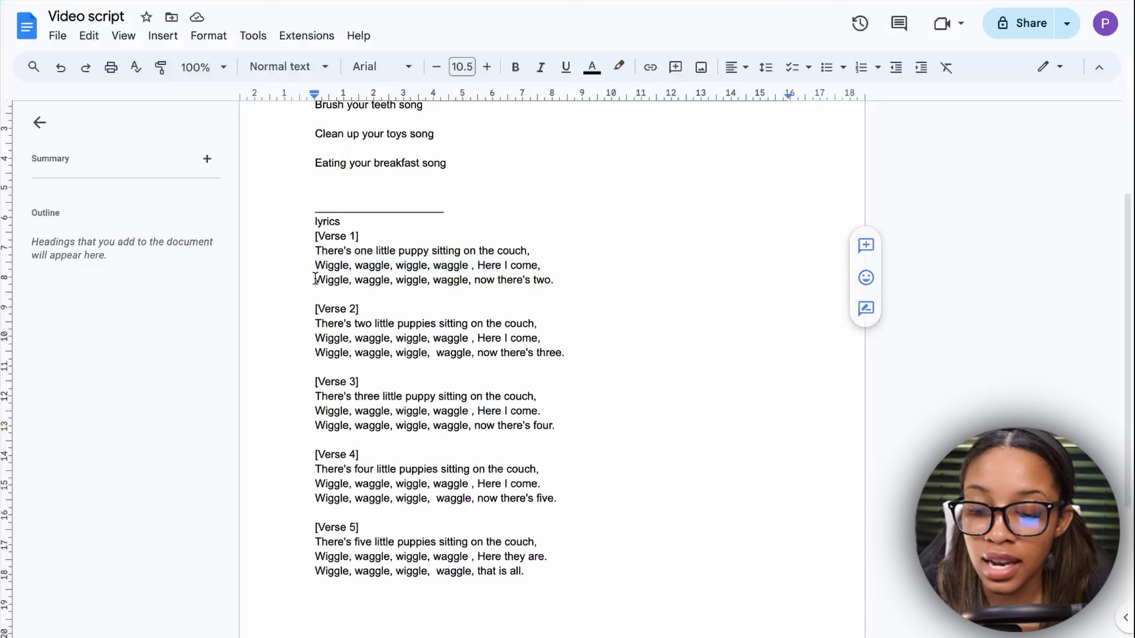
drag(315, 279, 415, 289)
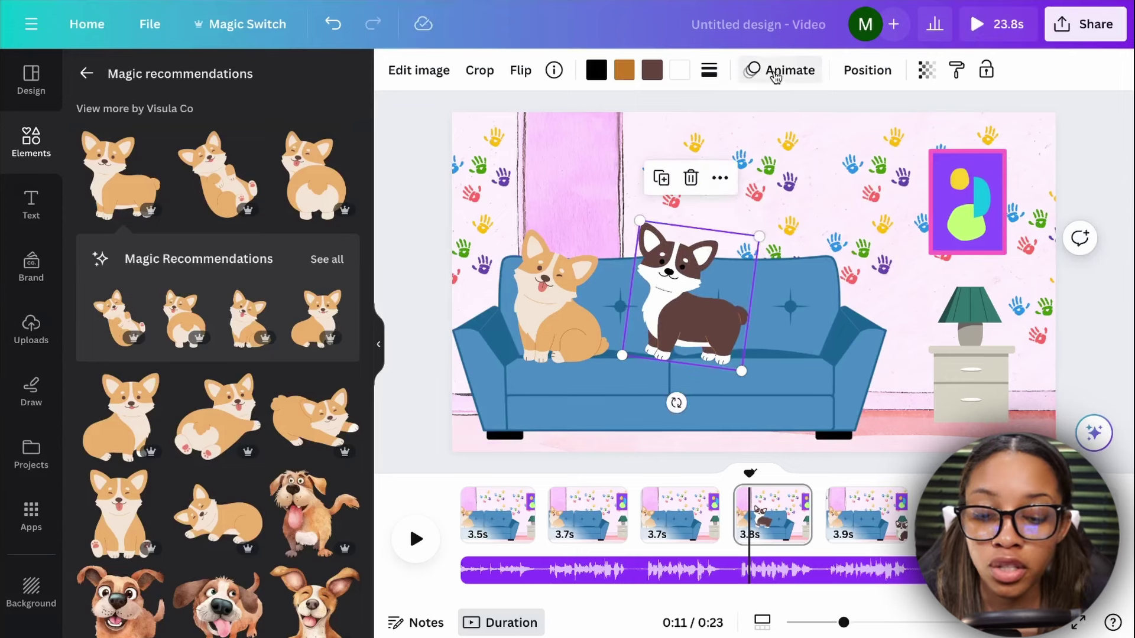
Animate the fourth page's dark brown corgi with a very small path in place, using the Steady movement style and the Wiggle effect
click(780, 70)
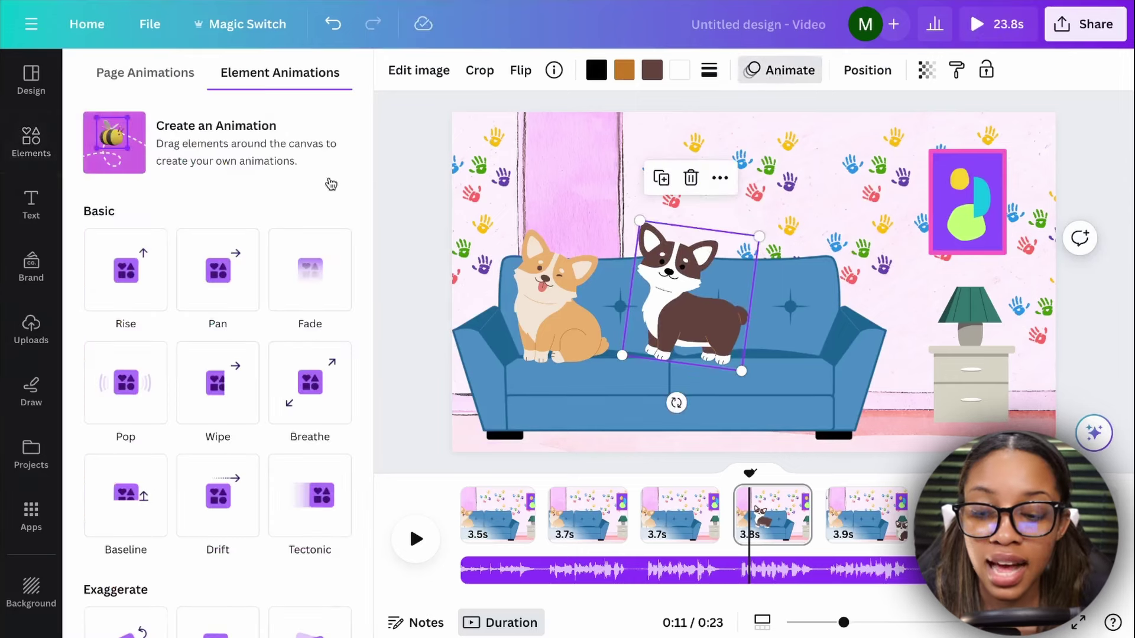
click(331, 184)
mouse_move(688, 324)
mouse_down()
mouse_move(650, 319)
mouse_move(697, 310)
mouse_move(629, 313)
mouse_move(689, 316)
mouse_up()
click(295, 169)
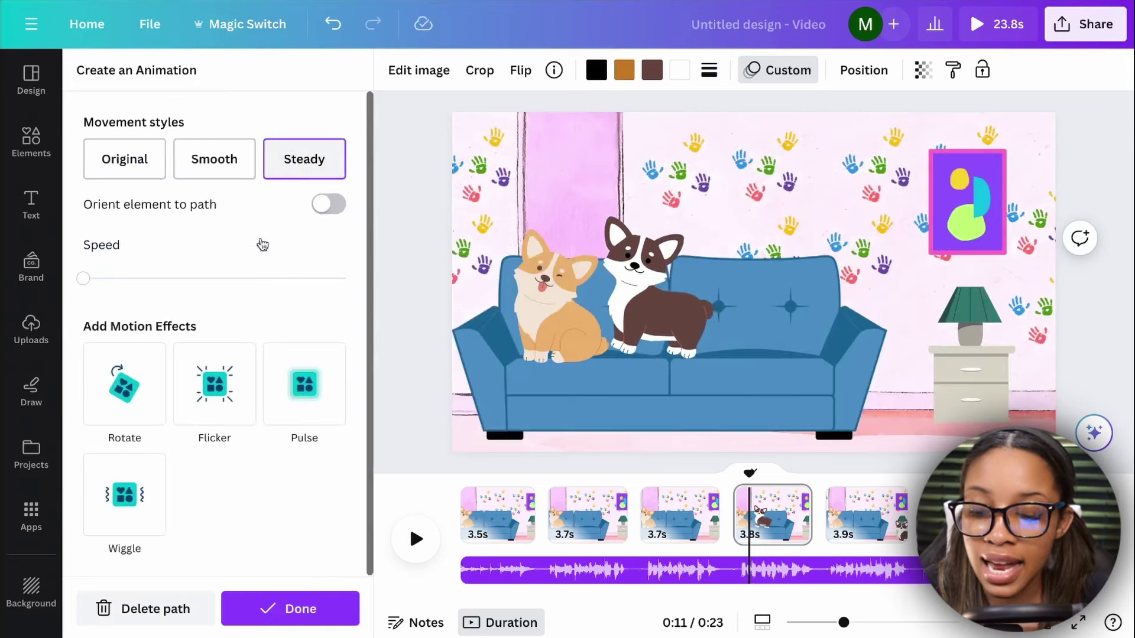
click(120, 520)
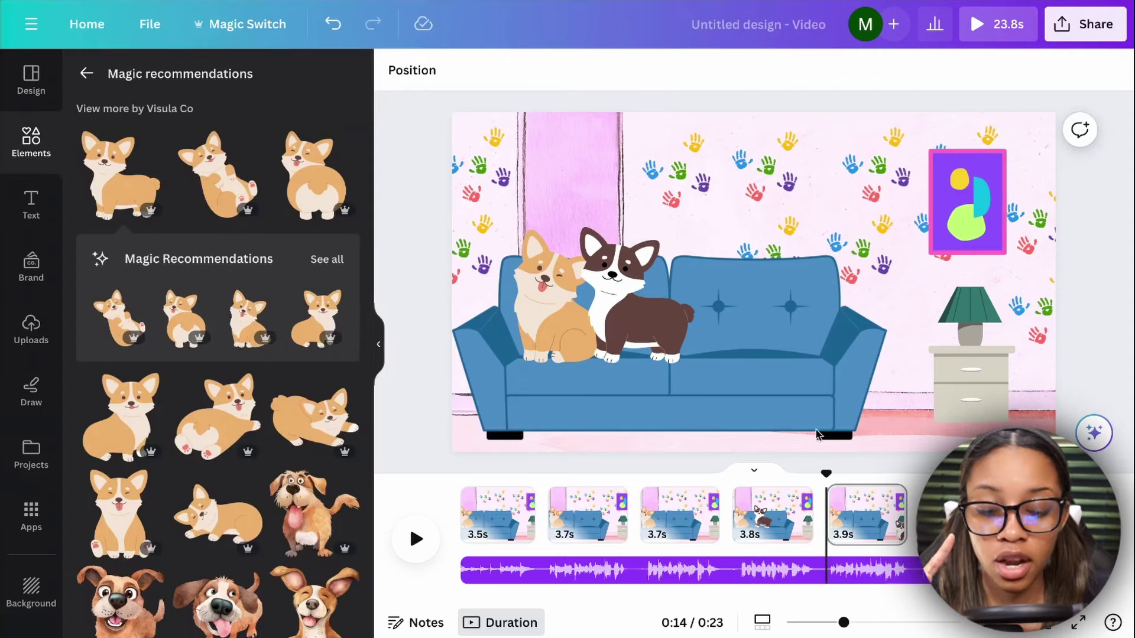
Check the script lyrics for the fifth page, and move that page's standing dark brown corgi onto the couch's right cushion
click(866, 513)
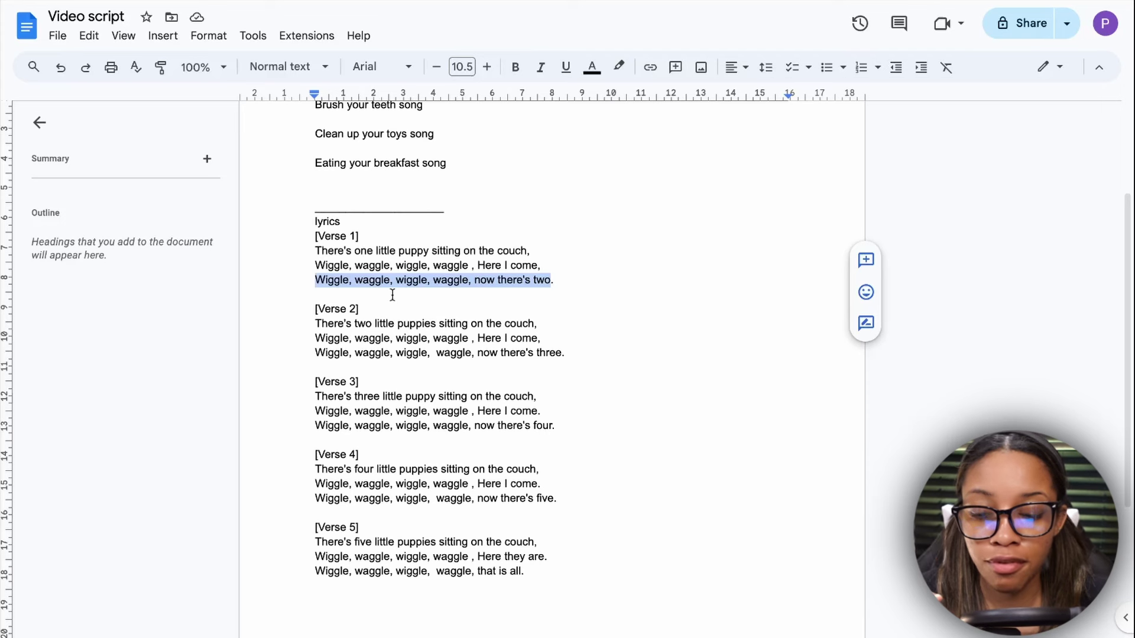
scroll(351, 324, down, 1)
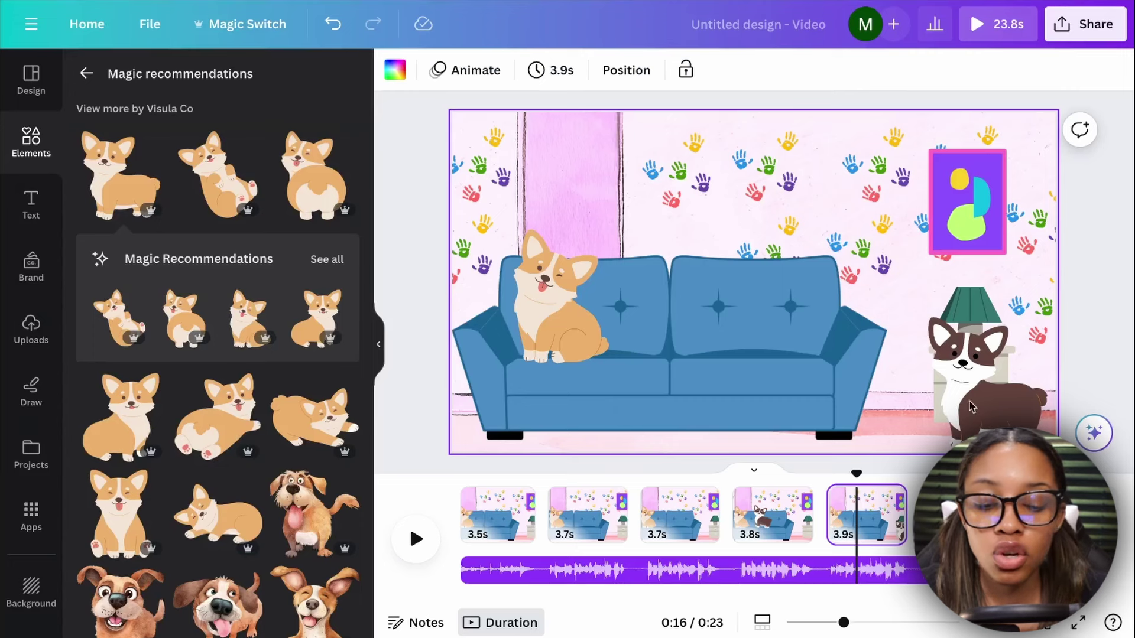
click(974, 401)
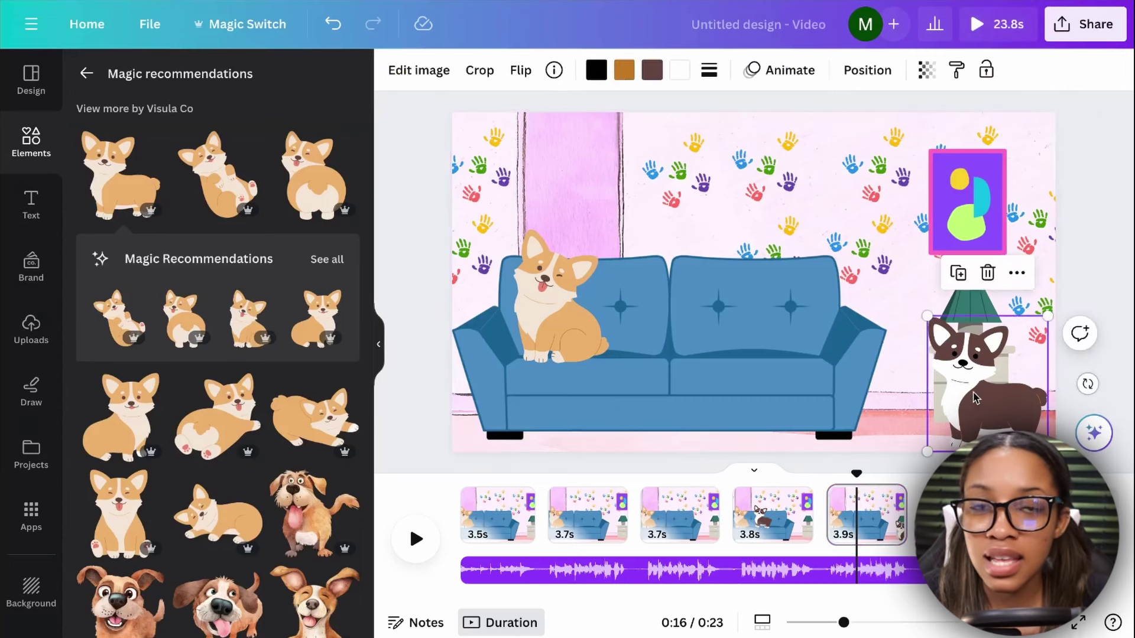
drag(969, 399, 695, 313)
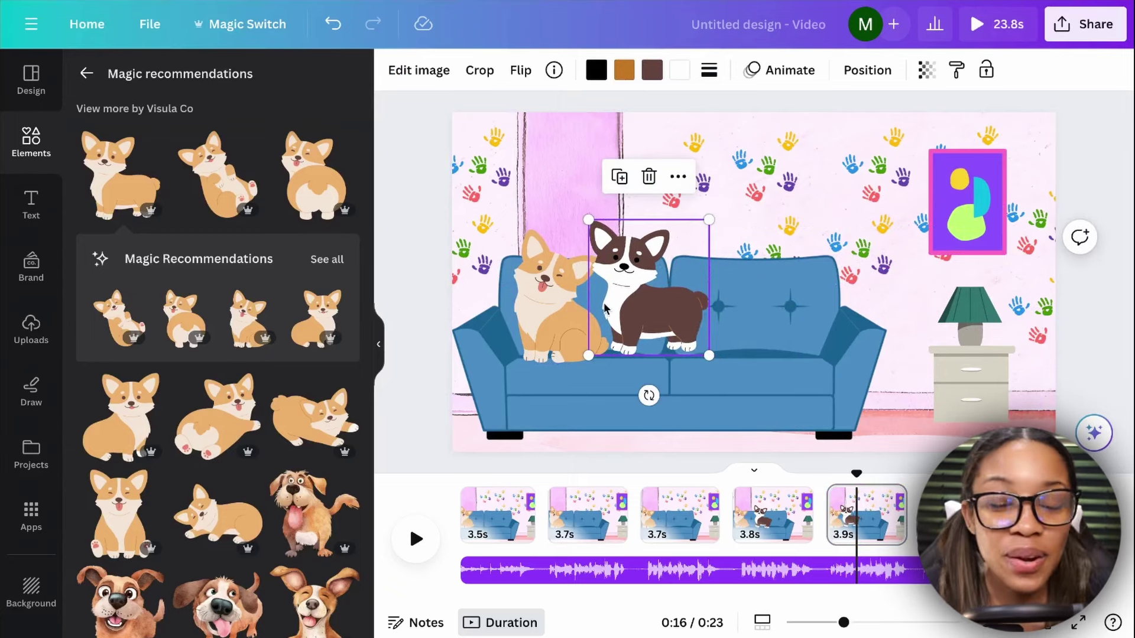
drag(604, 308, 746, 307)
Duplicate the winking corgi on the fifth page and place the copy on the couch between the two other corgis
right_click(560, 329)
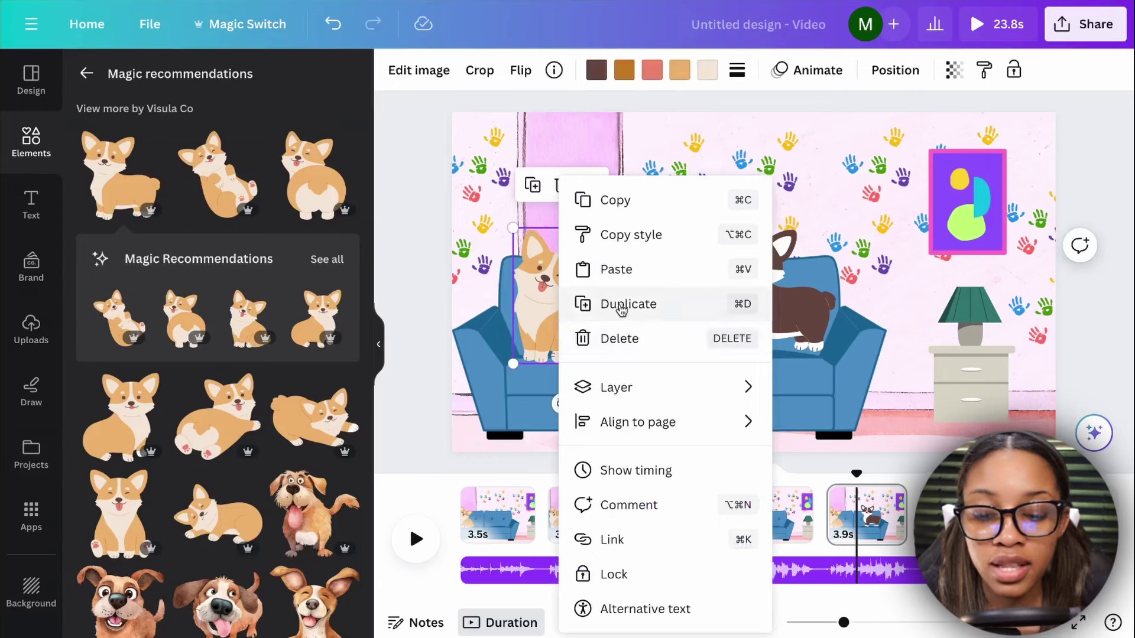
click(621, 305)
drag(549, 329, 626, 324)
click(772, 304)
click(644, 320)
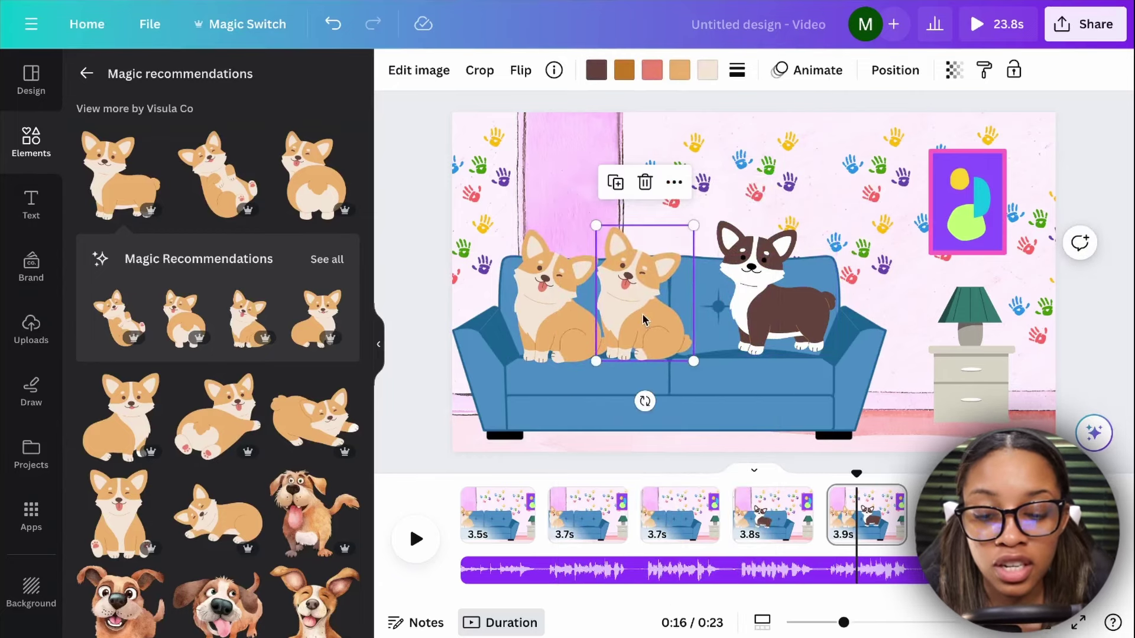
Recolor the duplicated winking corgi to match the standing one: tan fur to #65453f, dark brown details to black, cream areas to white
click(766, 310)
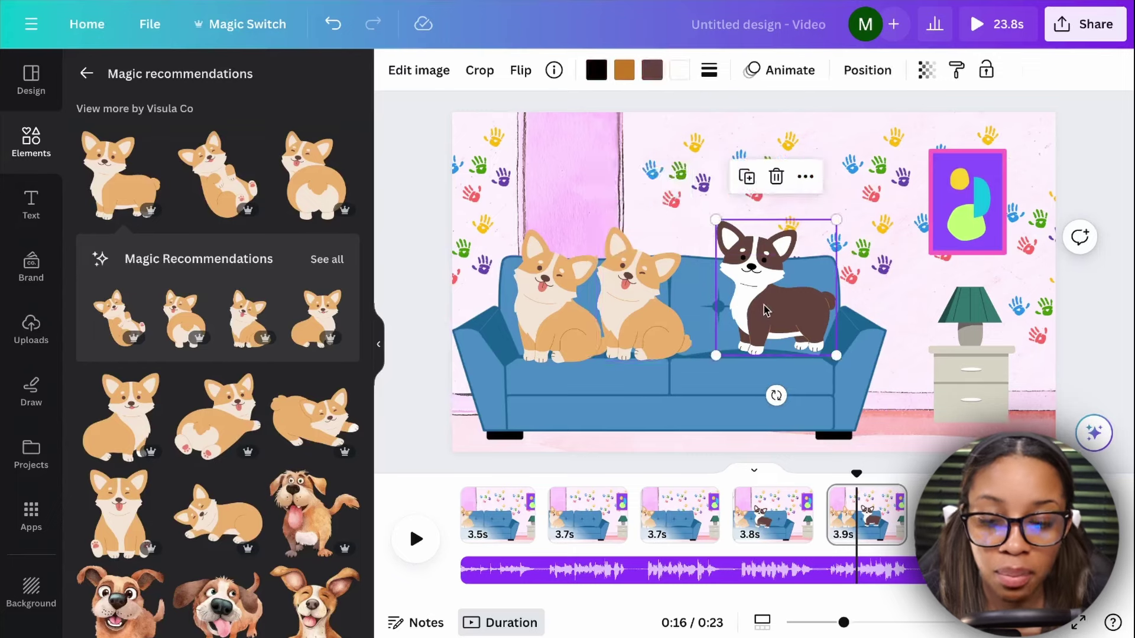
click(629, 315)
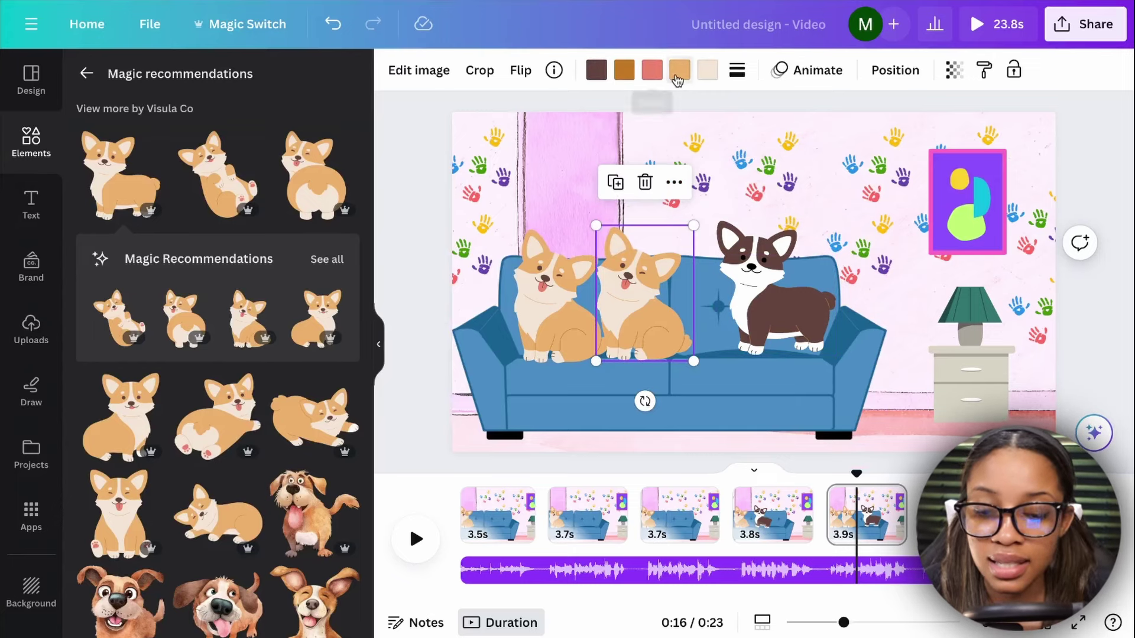
click(679, 74)
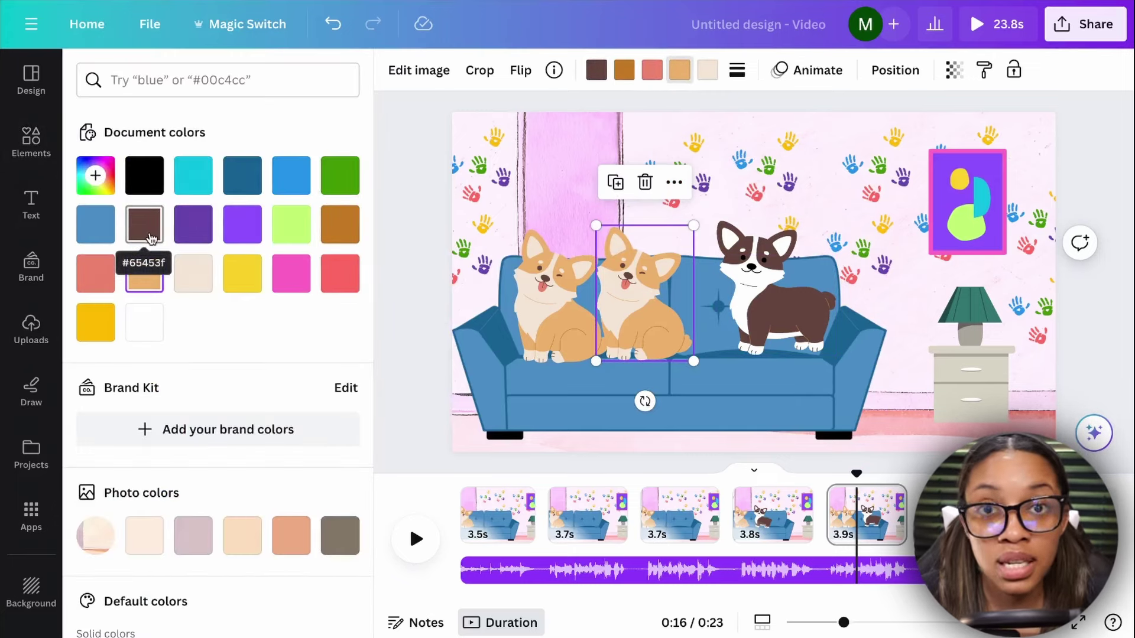
click(154, 233)
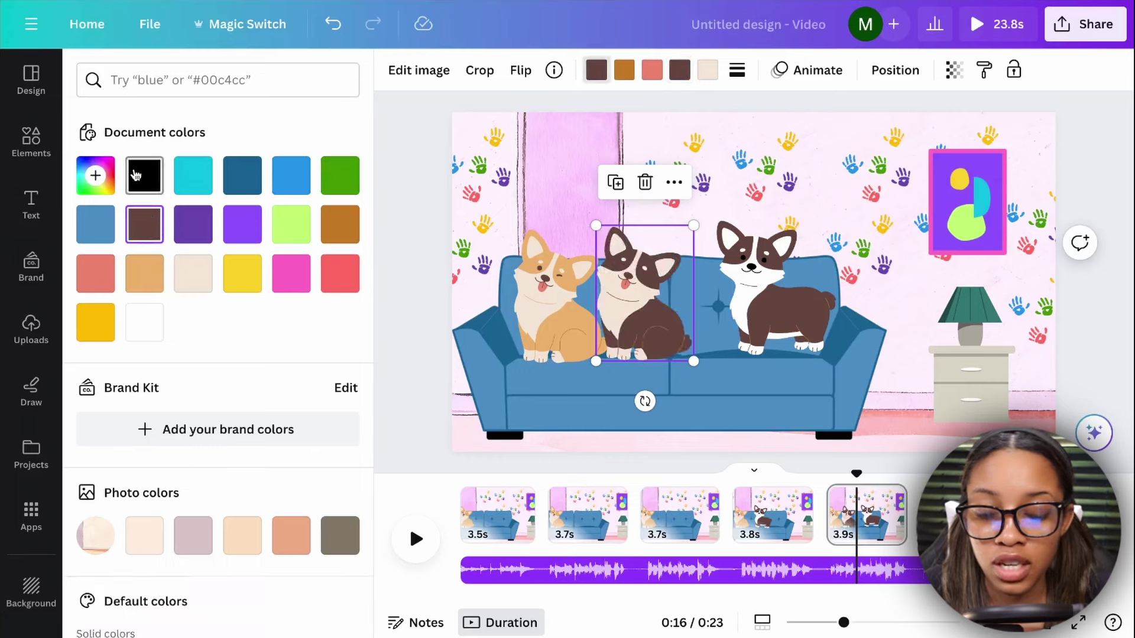
click(144, 176)
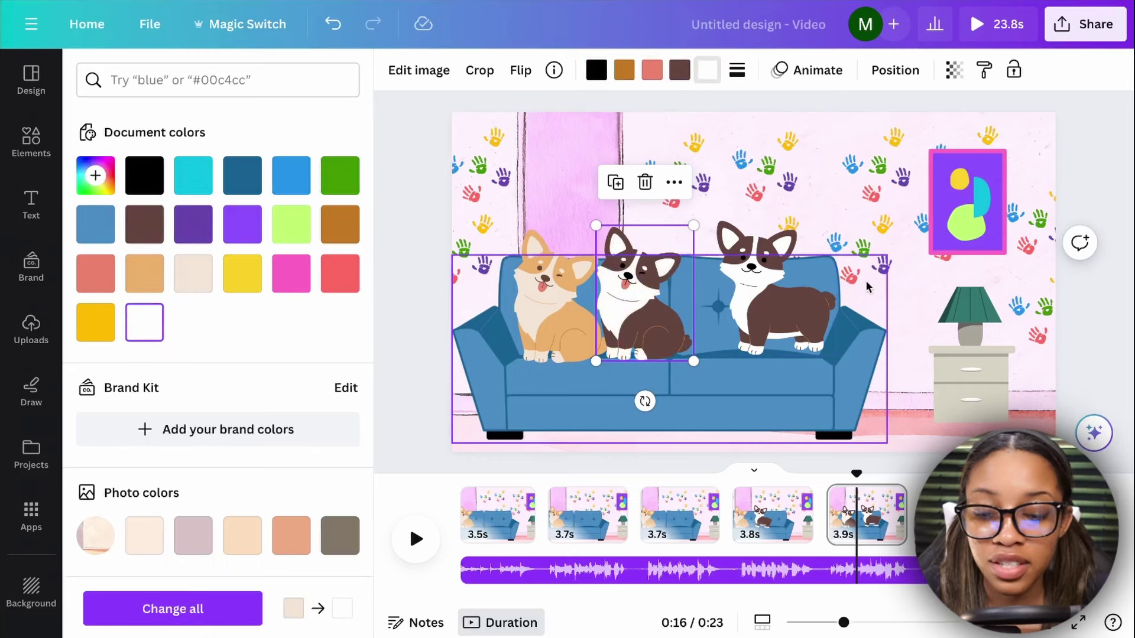
Delete the standing dark brown corgi from the fifth page and move the recolored winking corgi close beside the tan one
click(760, 273)
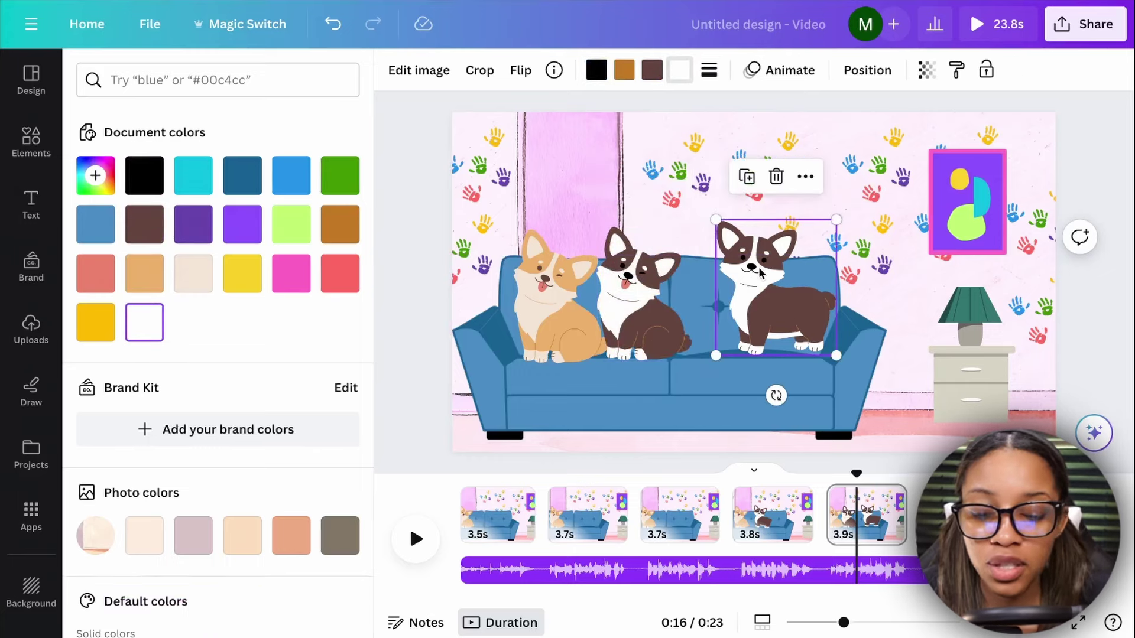
key(Delete)
drag(637, 289, 613, 290)
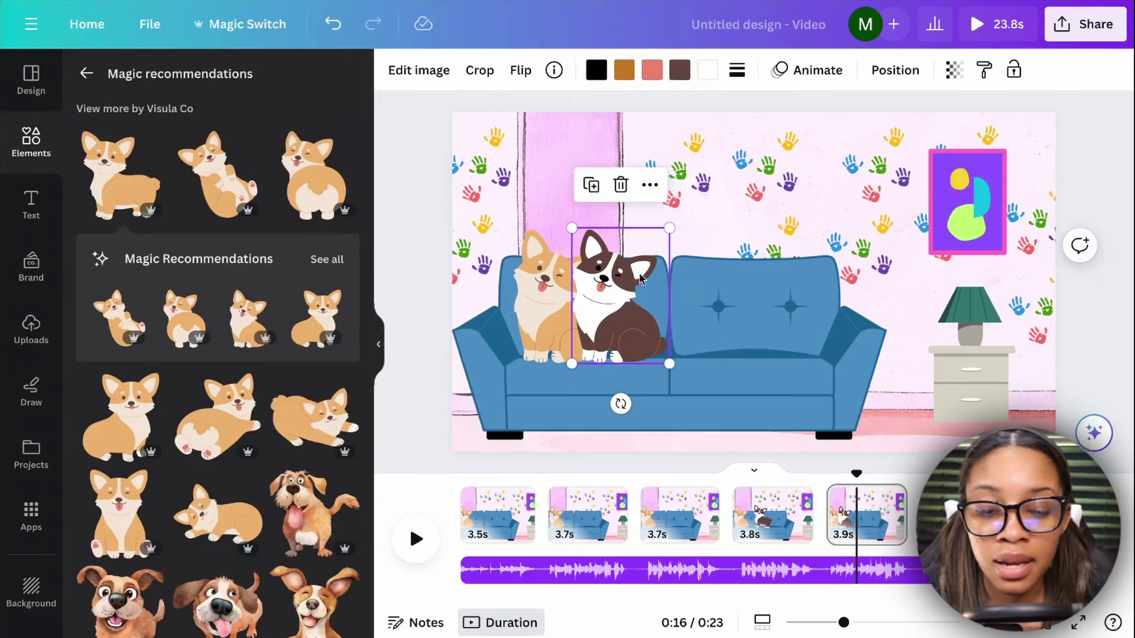
Create a custom animation for the recolored corgi on the fifth page by recording a very small movement path in place
click(803, 75)
click(190, 139)
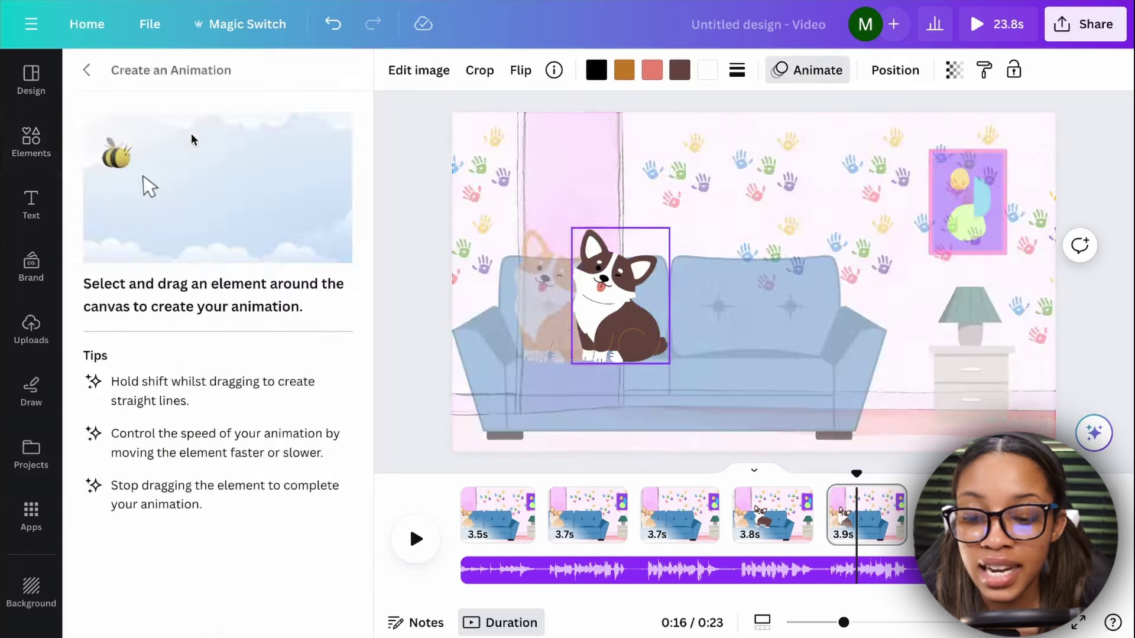
drag(613, 334, 614, 331)
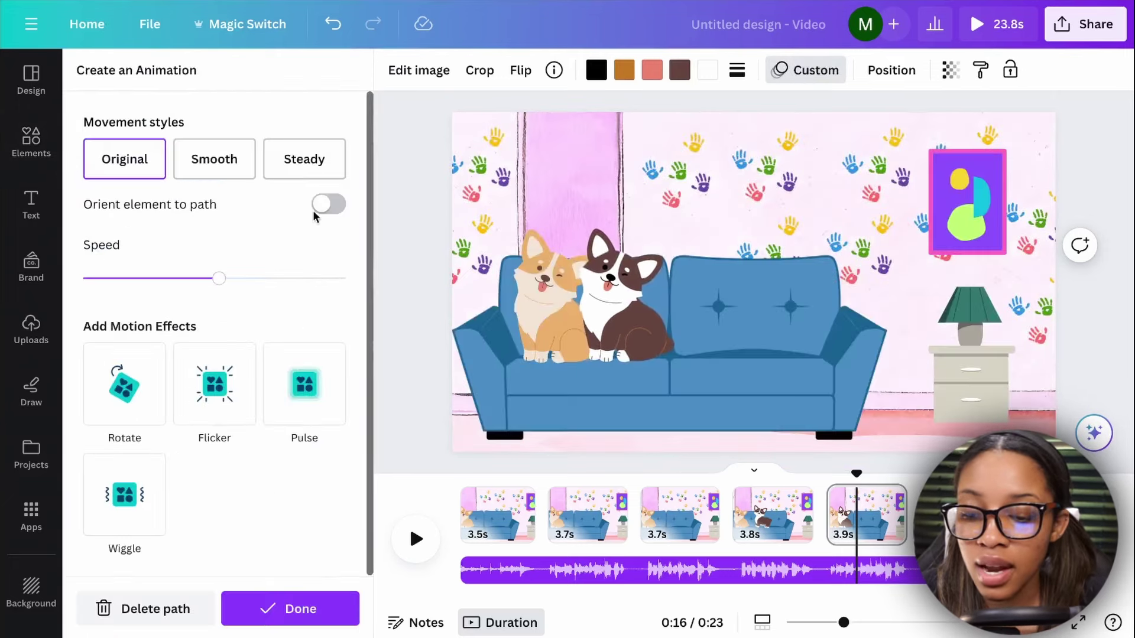
Scrub through the second to fourth pages to review how both corgis move on the couch
drag(532, 494, 767, 508)
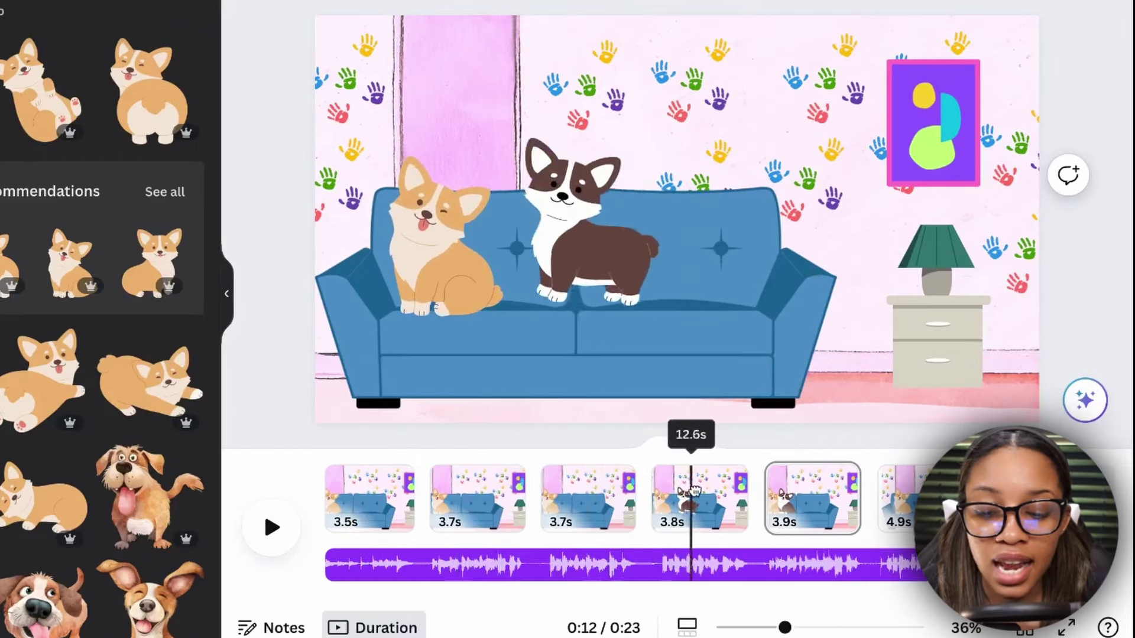
drag(694, 492, 477, 503)
click(569, 505)
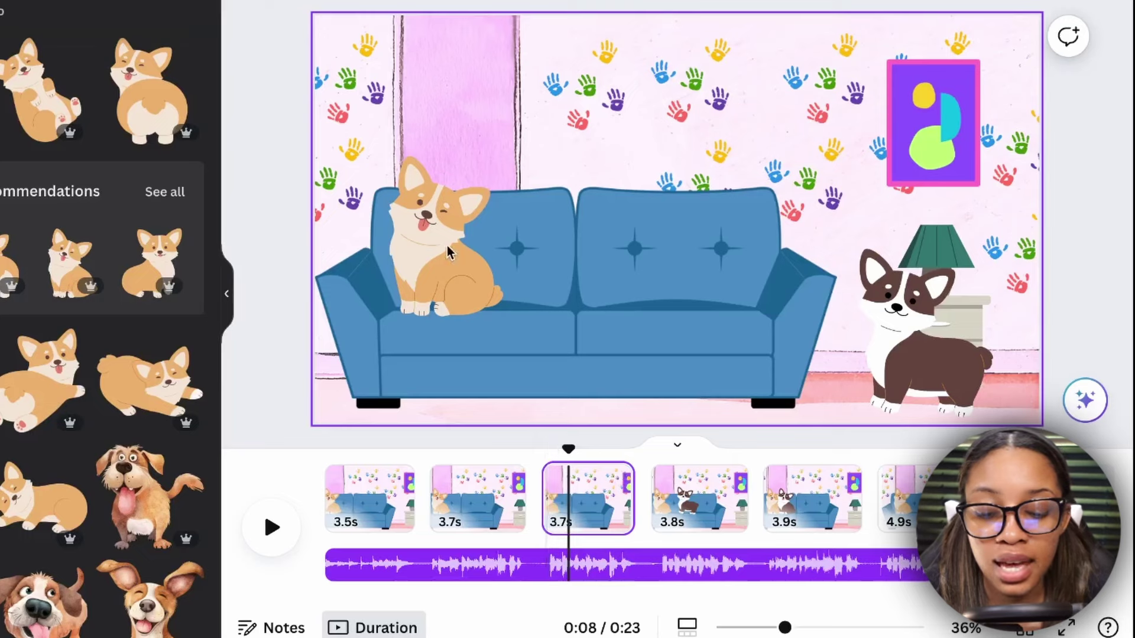
click(679, 496)
Delete the tan winking corgi from the fifth page, leaving the recolored corgi
click(796, 496)
click(402, 231)
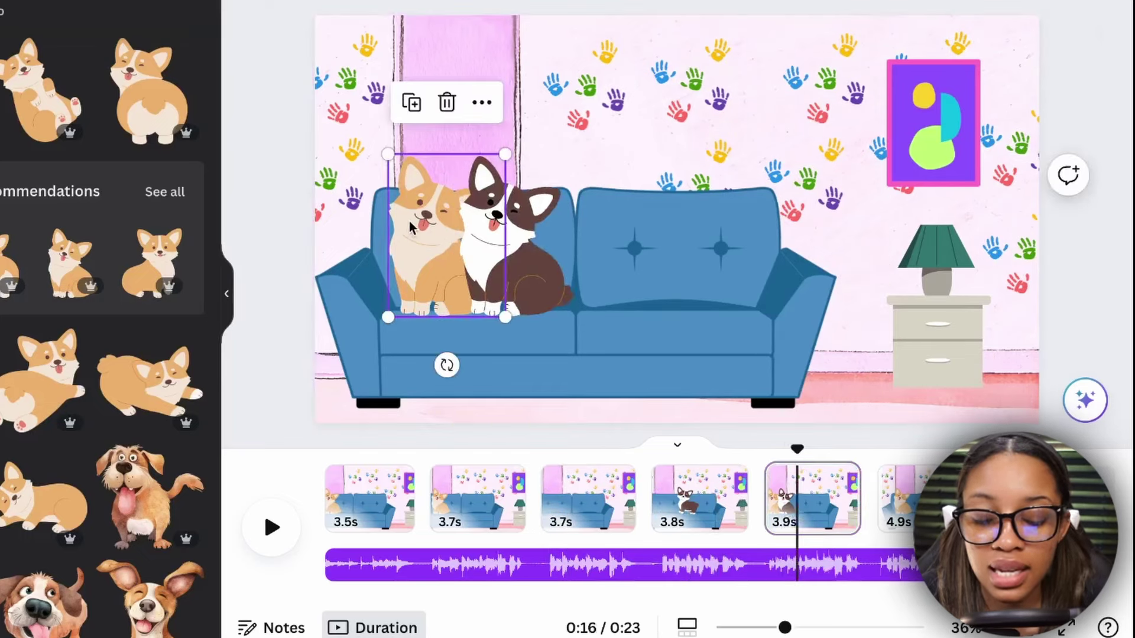
key(Delete)
Replace the third page's winking corgi with a copy of the animated one from the second page, and preview the page
click(477, 512)
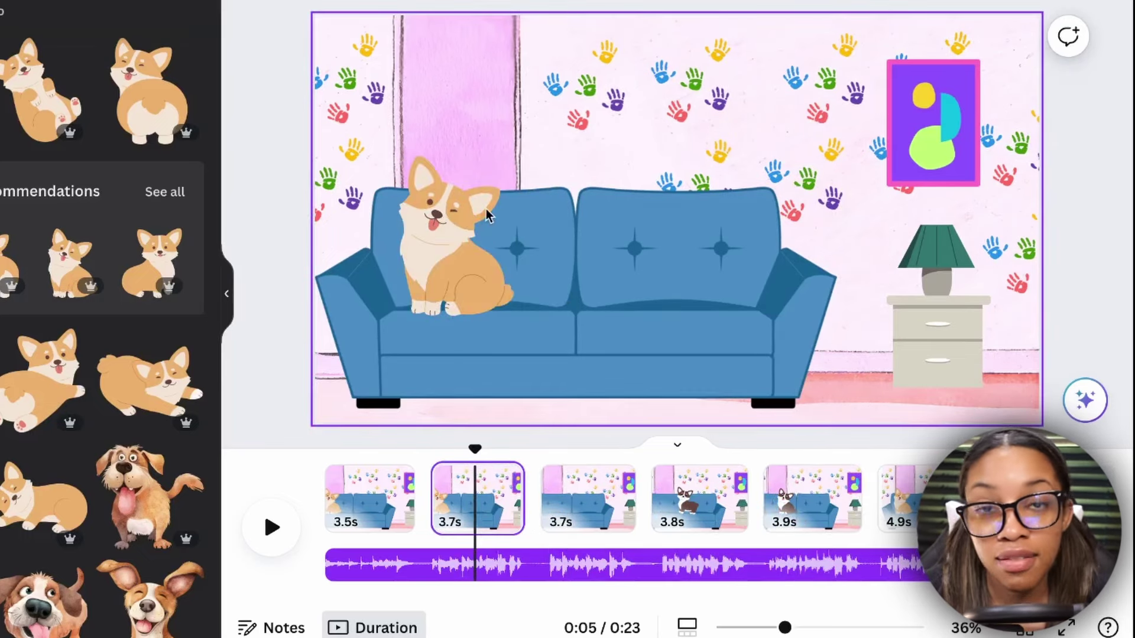
click(478, 206)
right_click(458, 260)
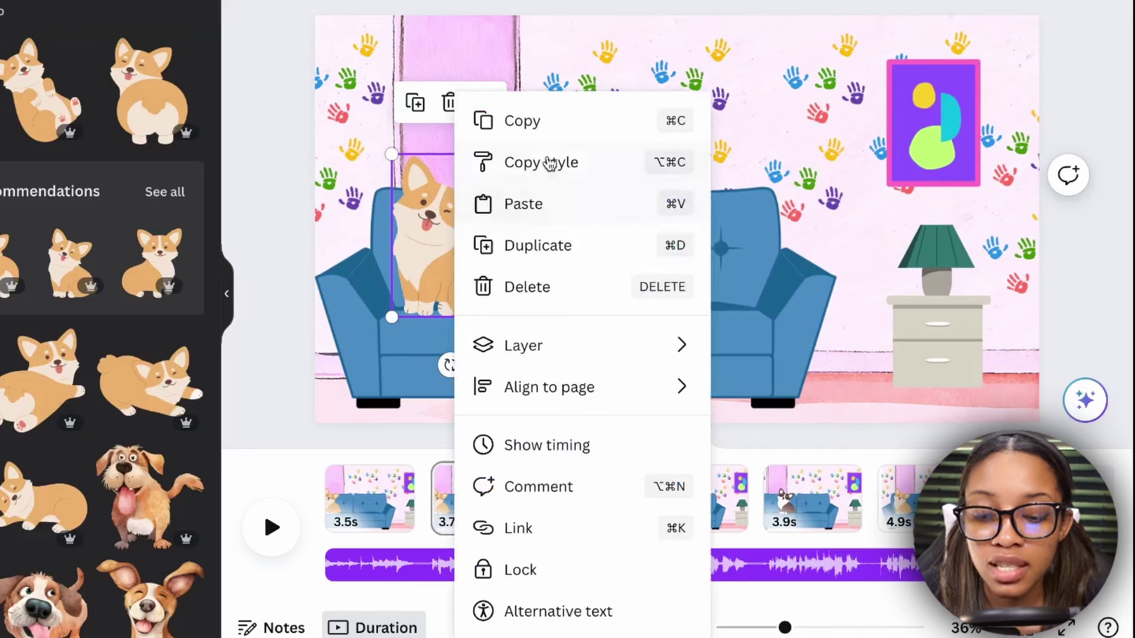
click(522, 120)
click(588, 499)
click(423, 269)
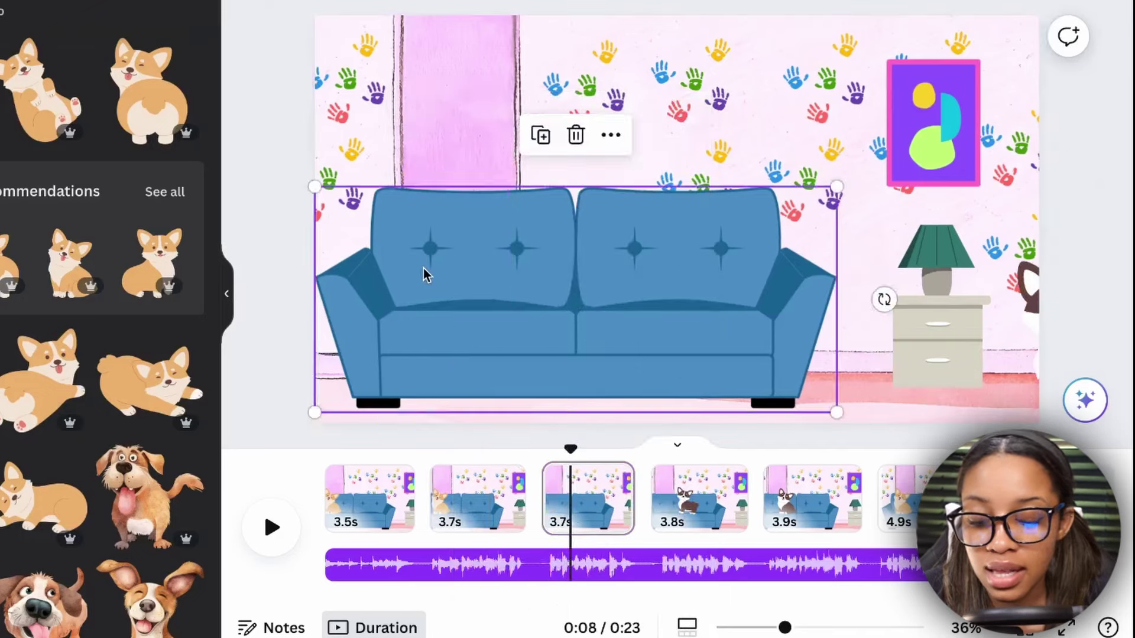
key(super+v)
drag(570, 449, 621, 452)
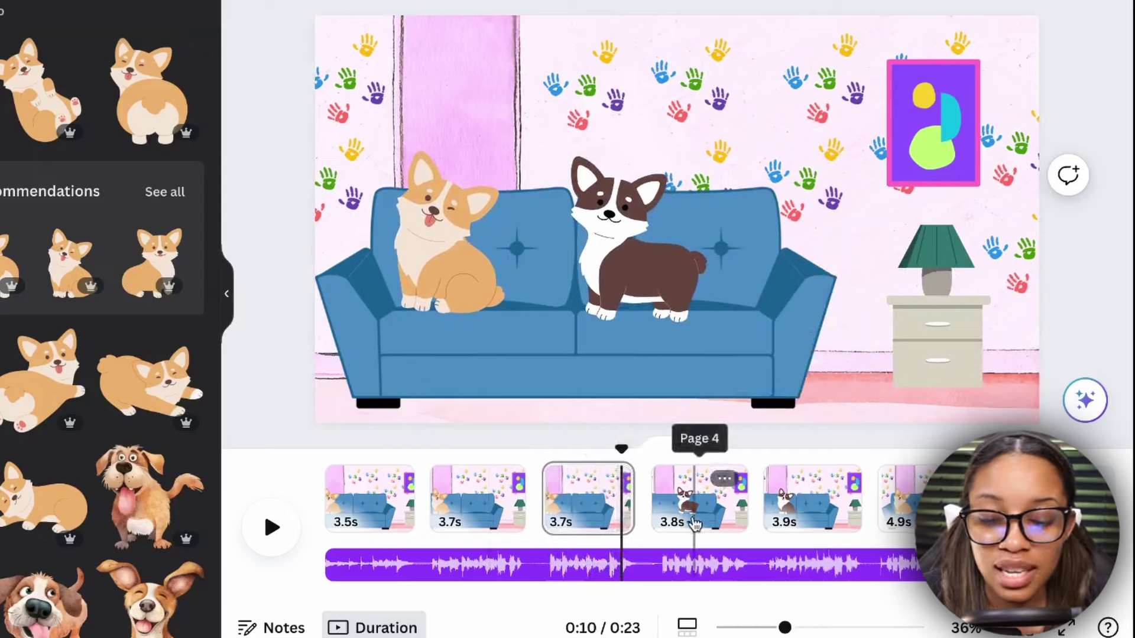
Paste the animated tan winking corgi onto the fourth page in place of the existing one and onto the fifth page, and preview the pages
click(690, 500)
click(442, 234)
key(super+v)
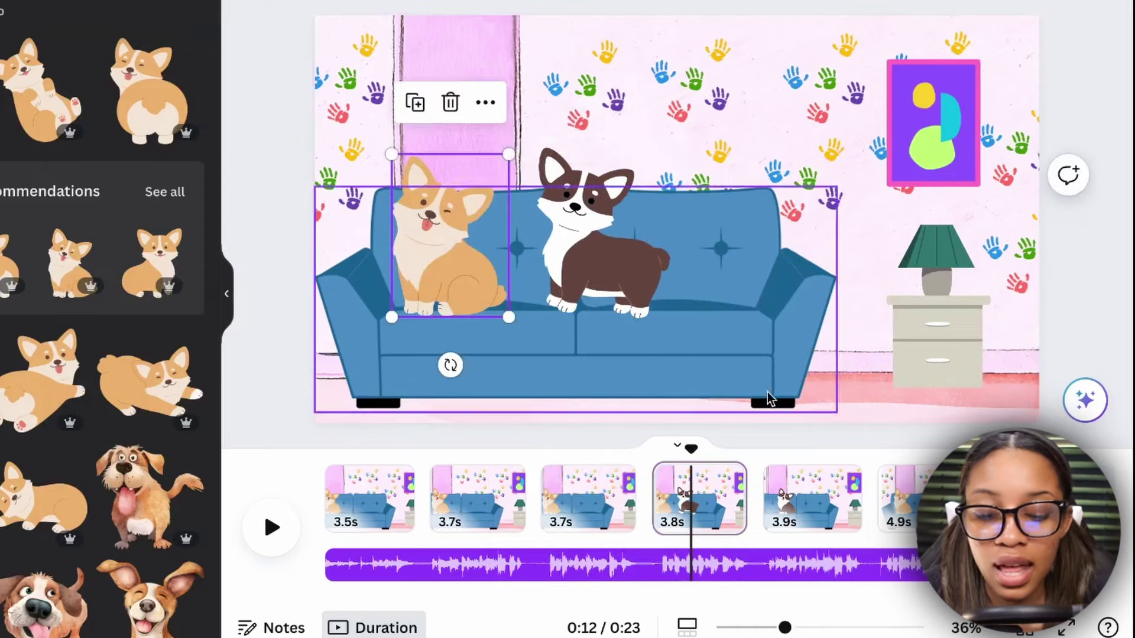
click(789, 499)
key(super+v)
mouse_move(790, 449)
mouse_down()
mouse_move(778, 450)
mouse_move(801, 451)
mouse_move(782, 450)
mouse_up()
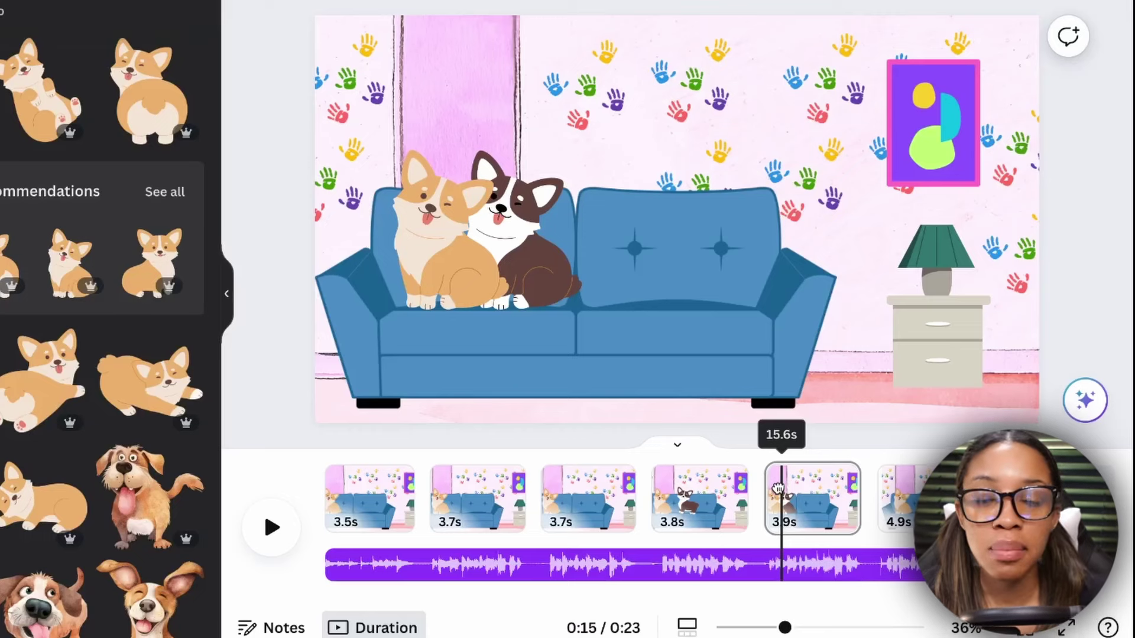
drag(778, 488, 545, 455)
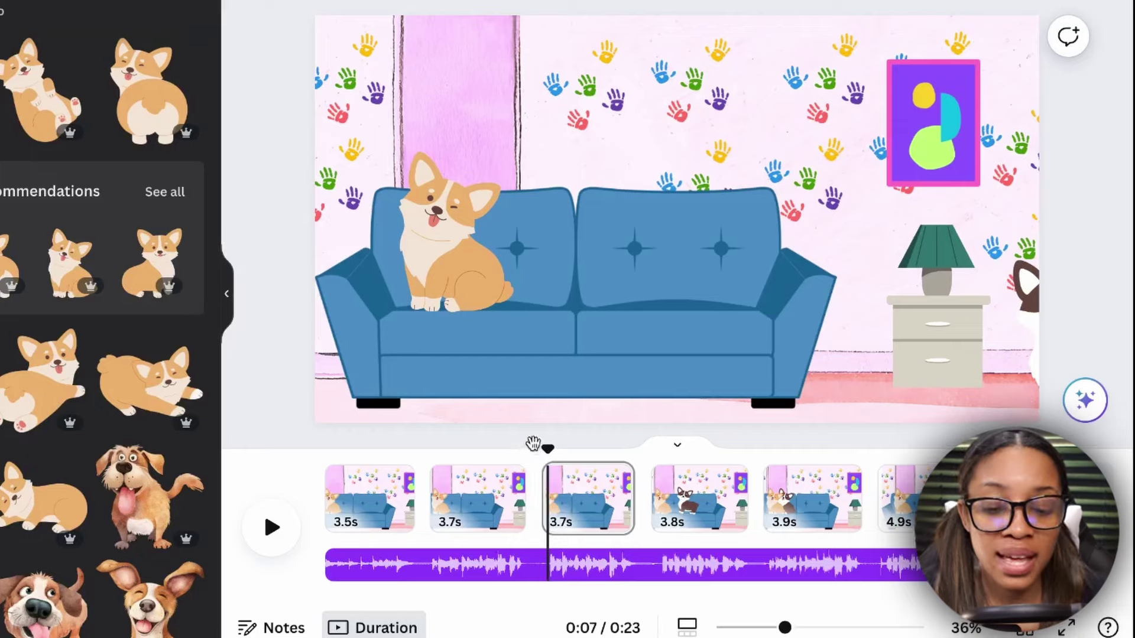
drag(542, 445, 598, 449)
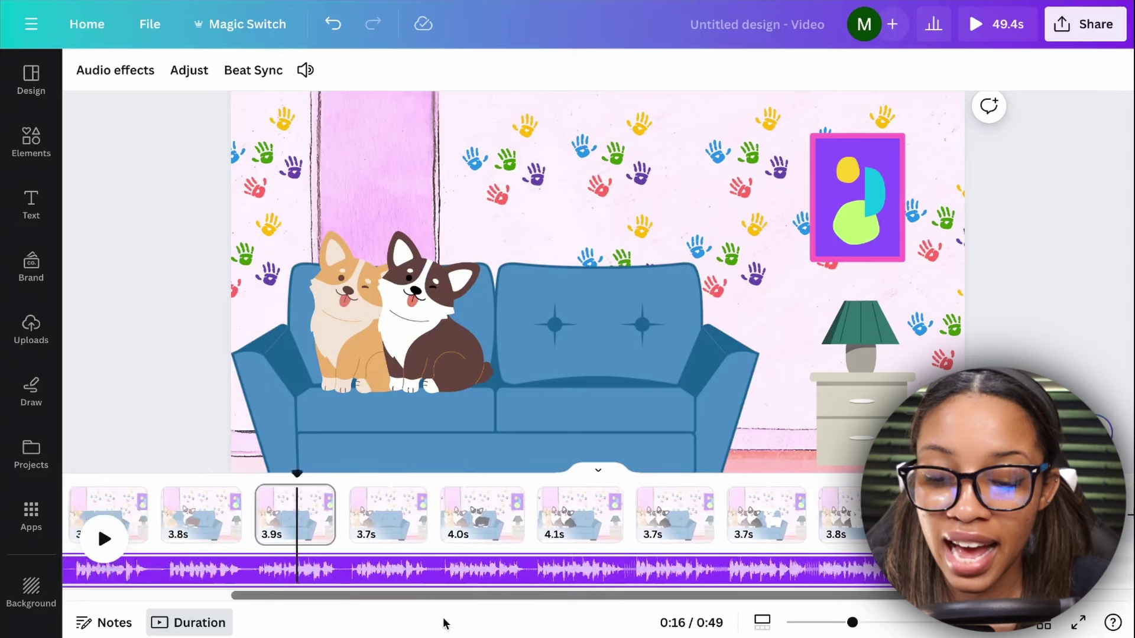
Scrub through the video from the fifth page onward to review how the added puppies appear and move on the couch
scroll(413, 615, left, 5)
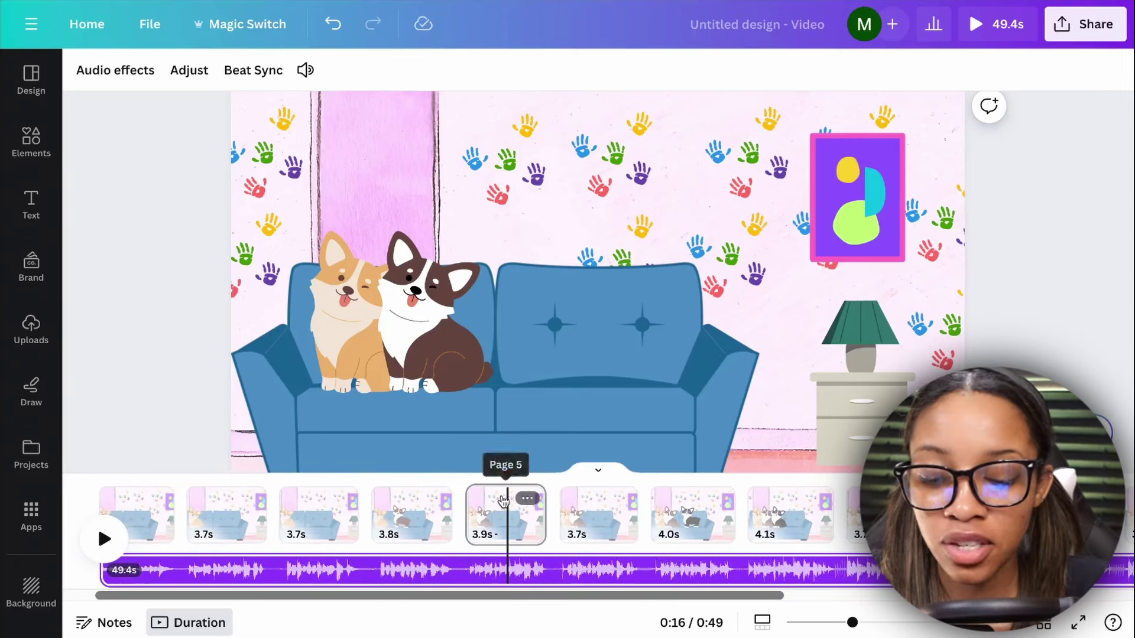
drag(507, 473, 919, 472)
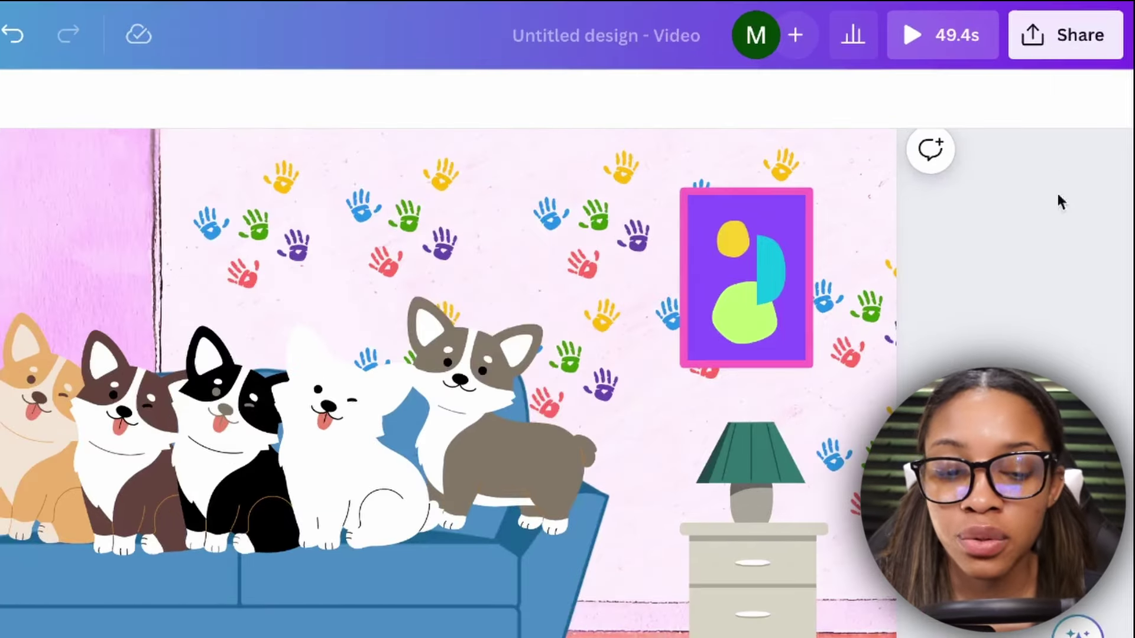
Download all 13 pages of the design as an MP4 video at 1080p (HD) quality
click(1083, 25)
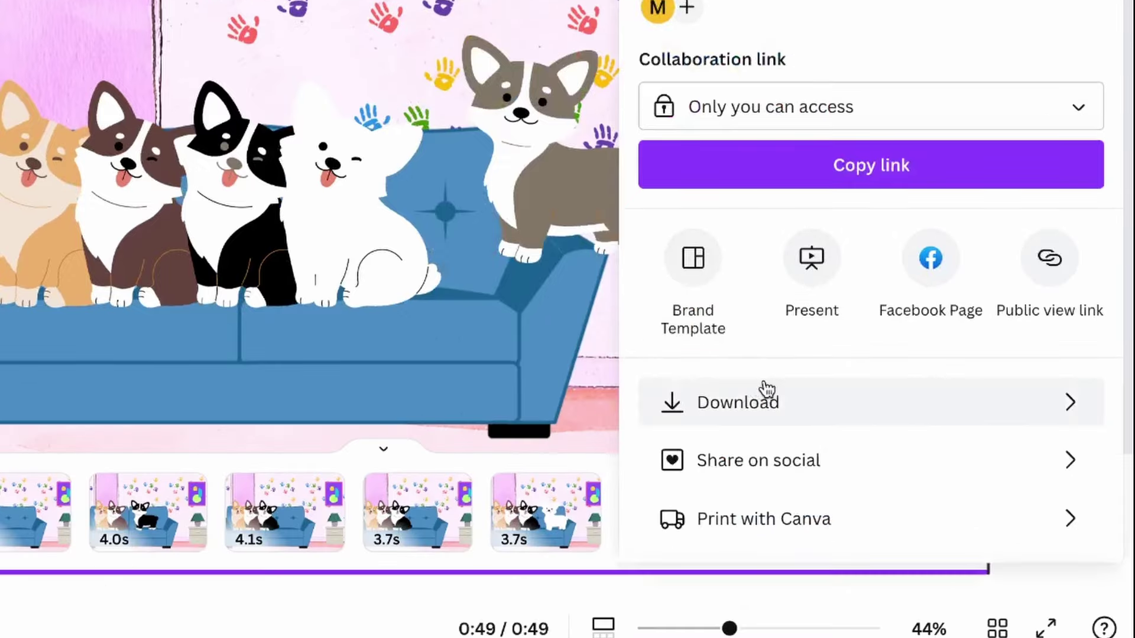
click(767, 390)
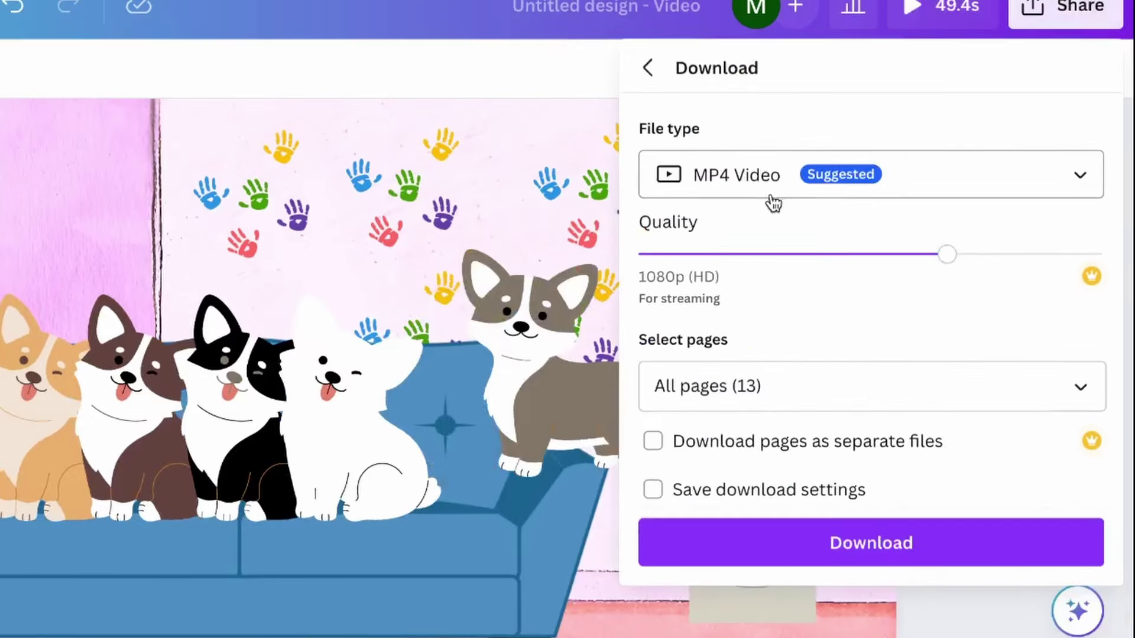
click(862, 559)
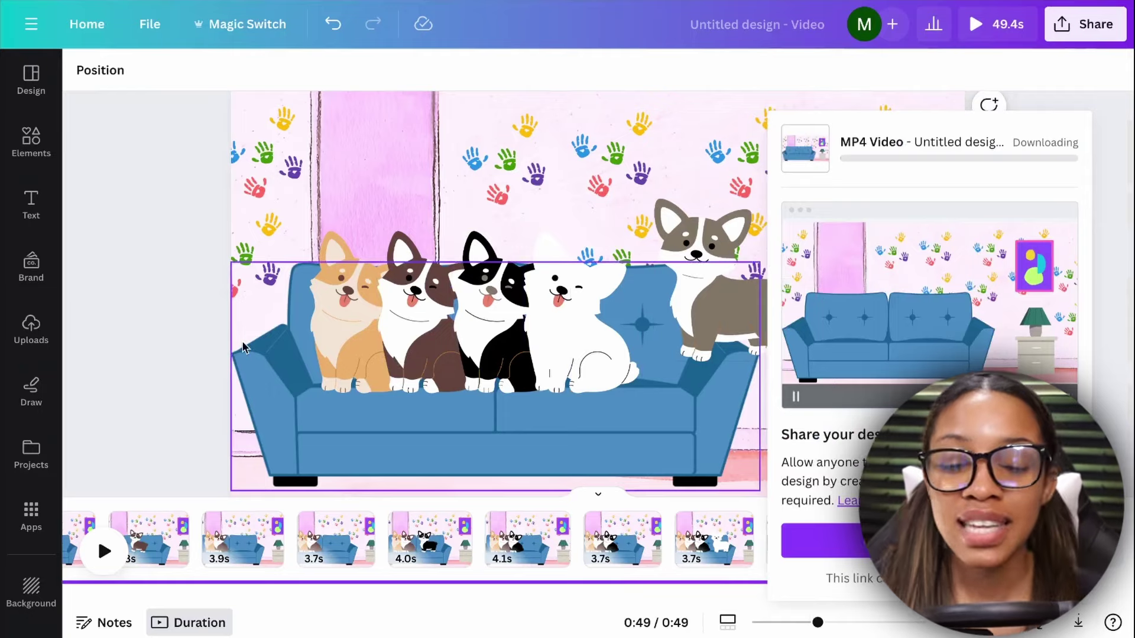